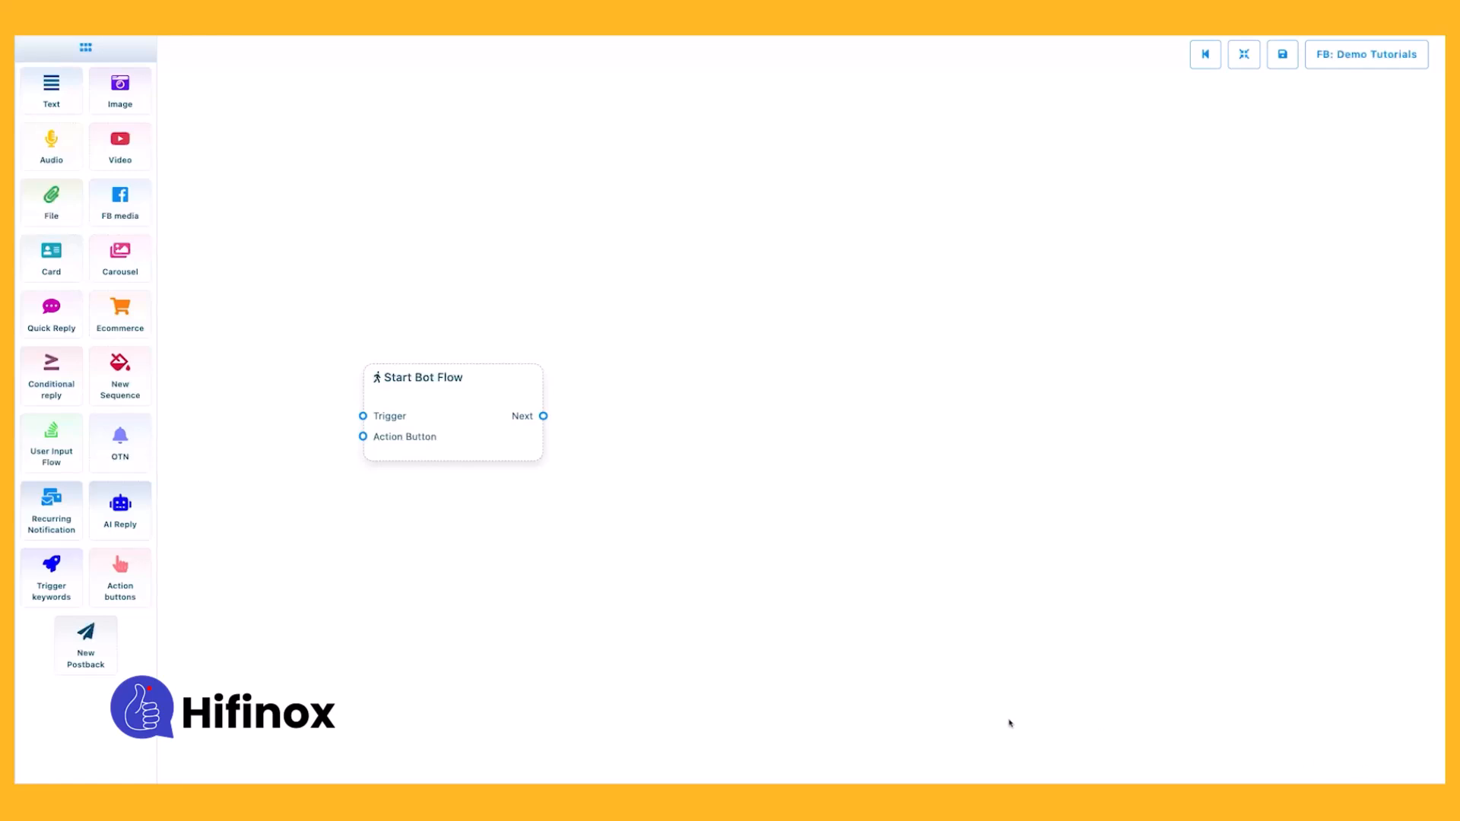
Configure the Start Bot Flow node with the title "bot" and the label "bot"
click(412, 402)
double_click(412, 402)
click(1281, 119)
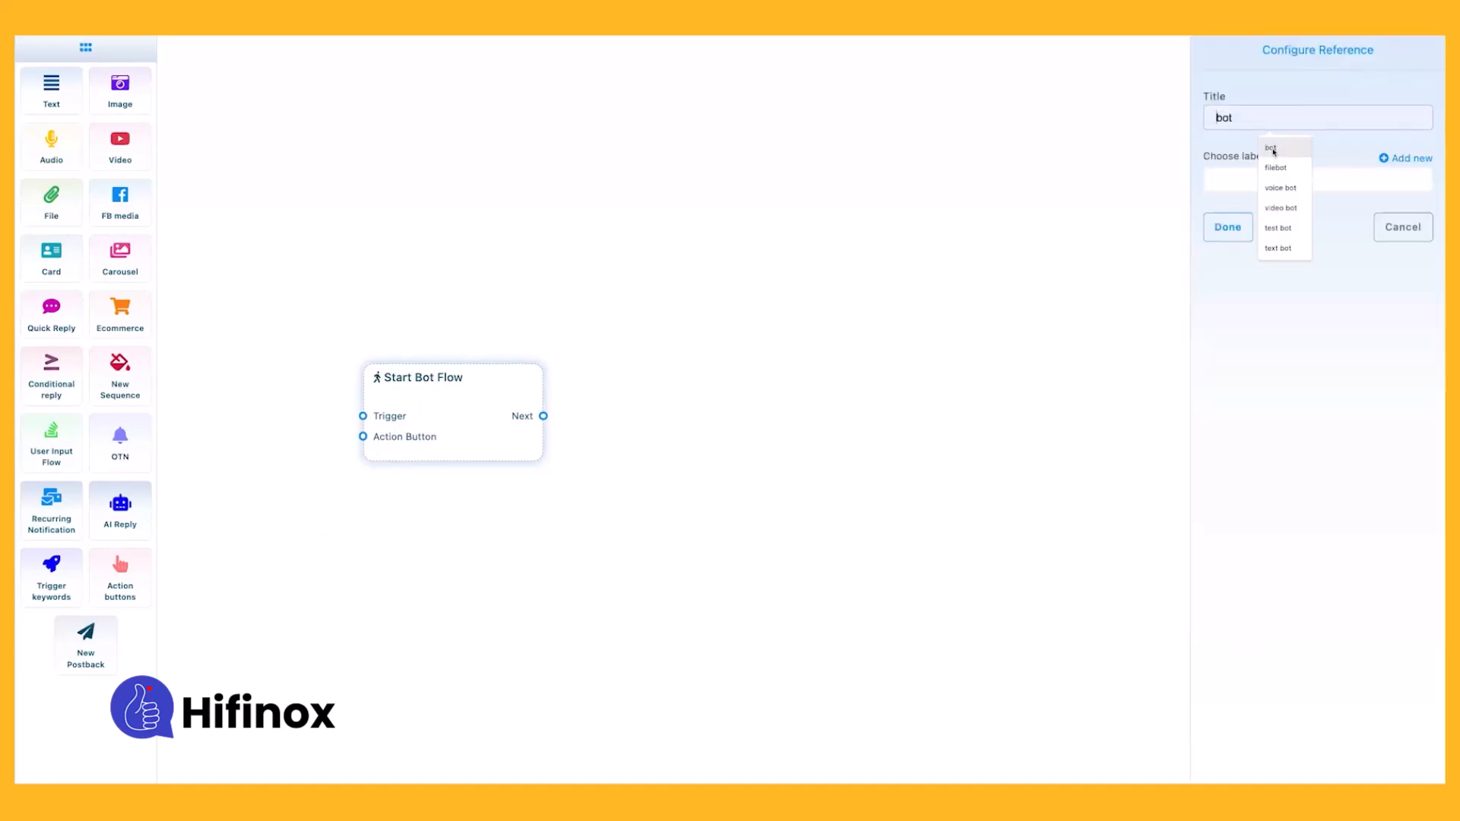
click(1271, 149)
click(1244, 180)
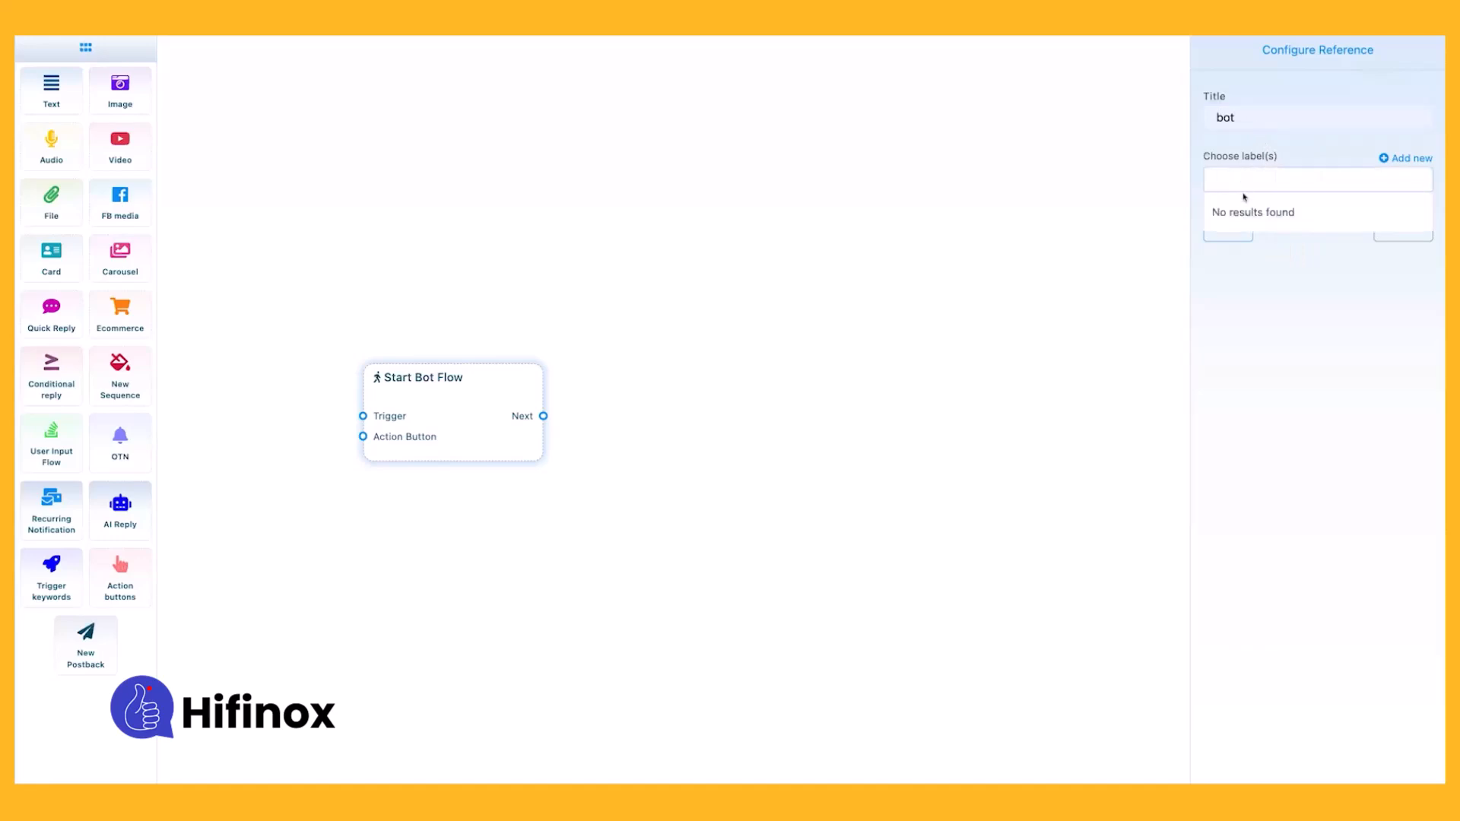
text(bot)
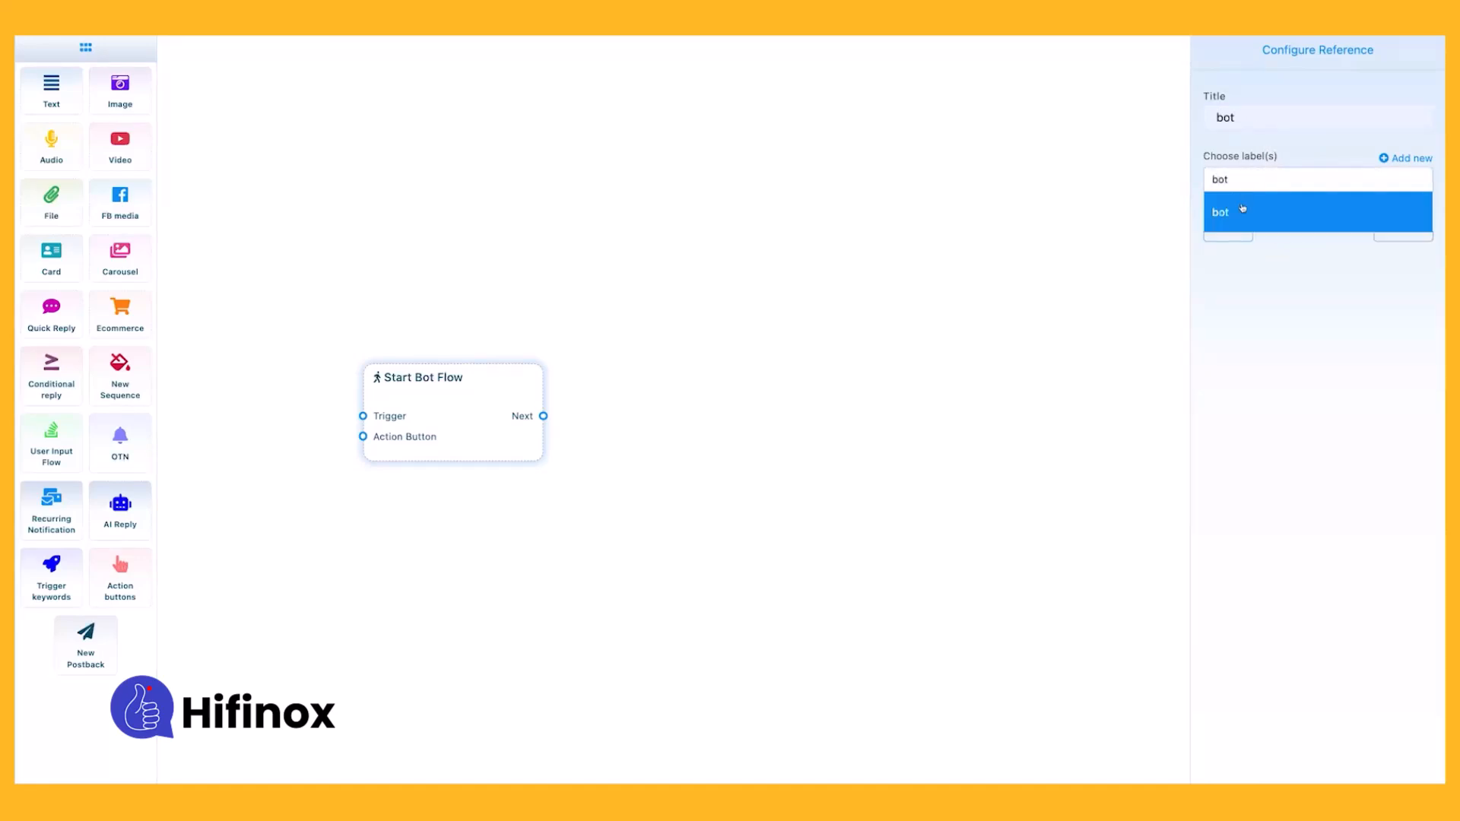
click(1242, 210)
click(1229, 236)
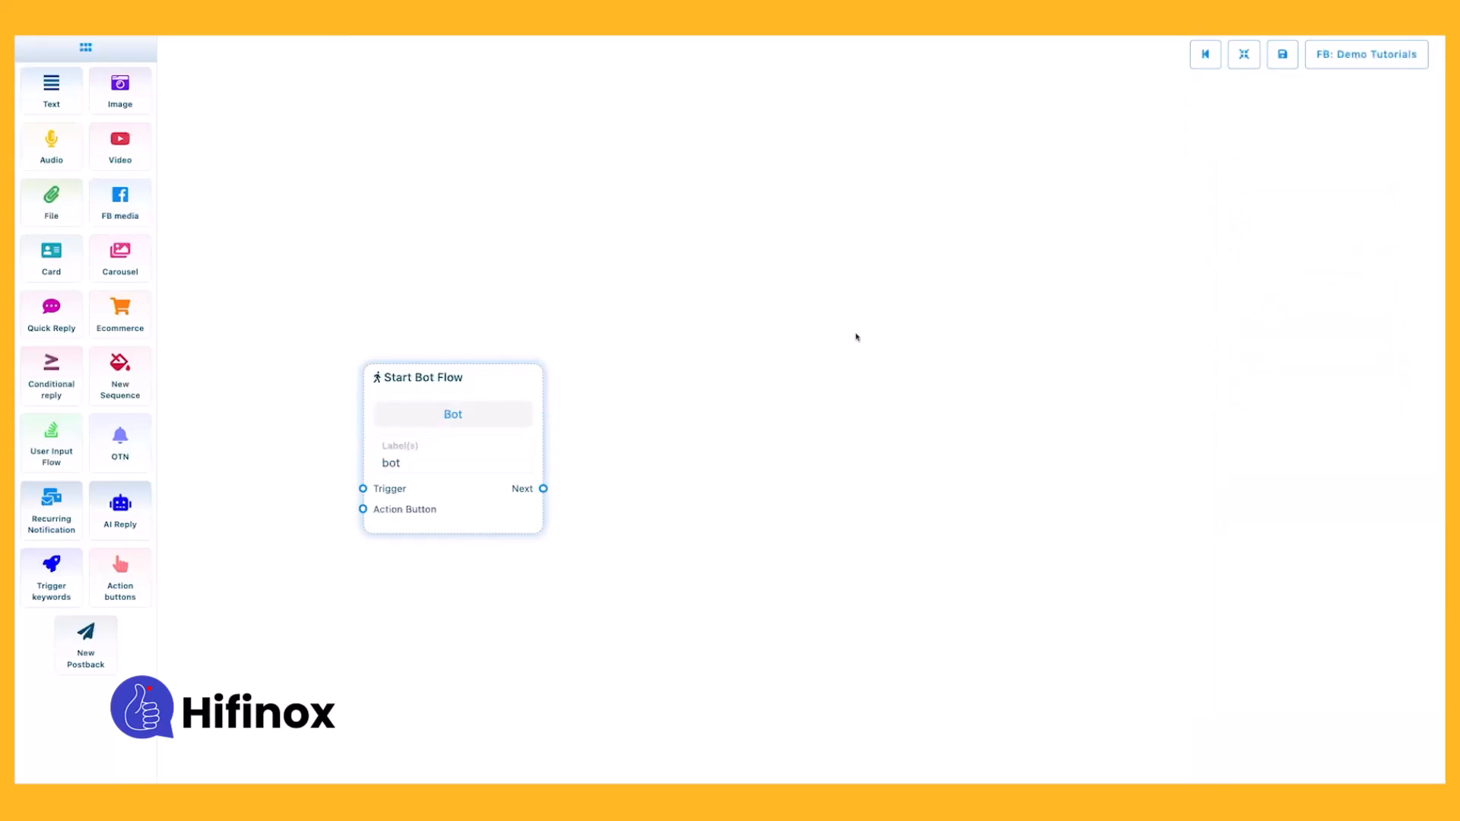
Add a Trigger keywords node beside Start Bot Flow with the keywords "there,hello" and exact keyword match
drag(38, 580, 244, 466)
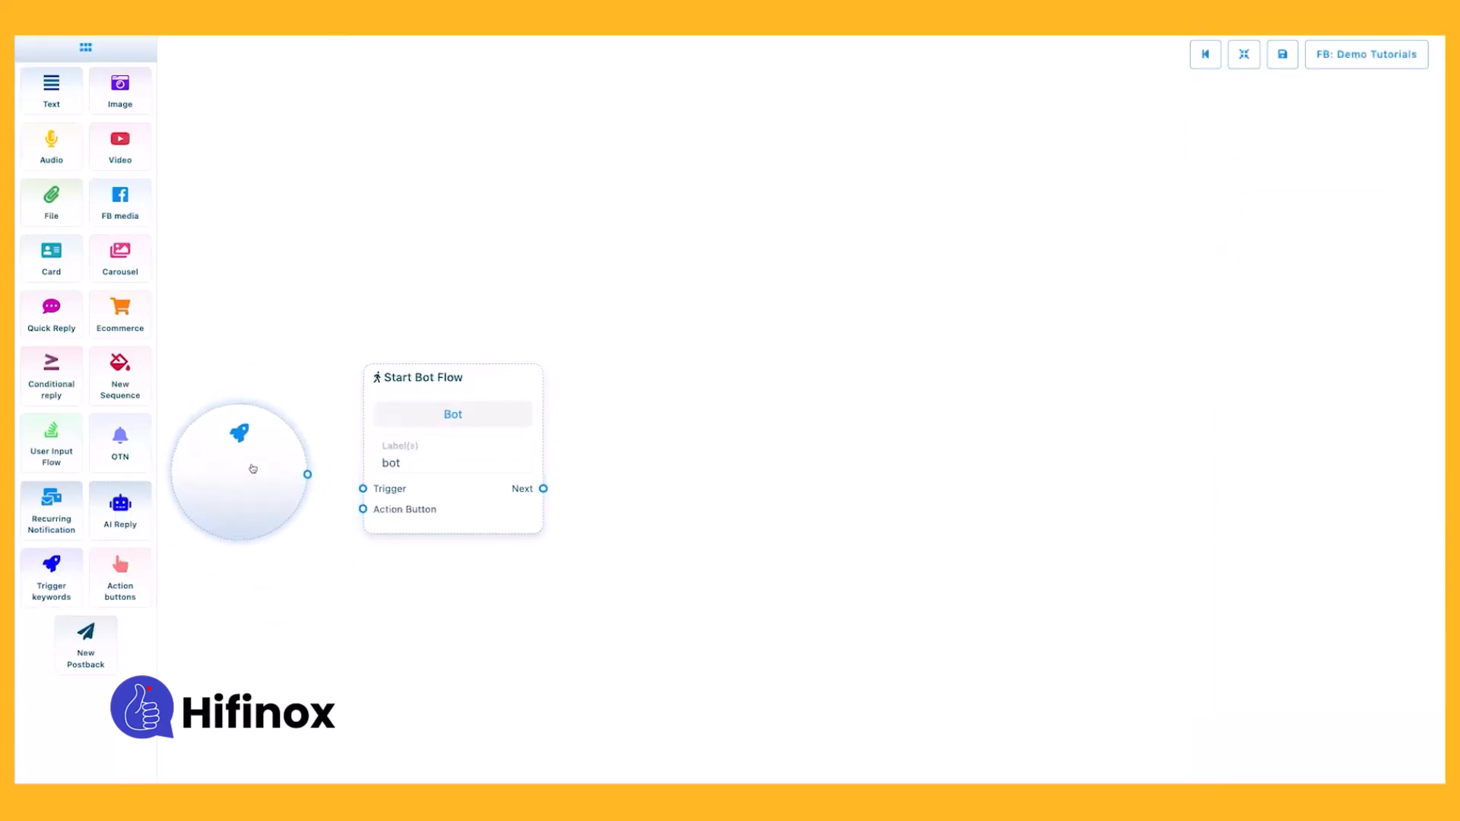
double_click(255, 468)
click(1268, 132)
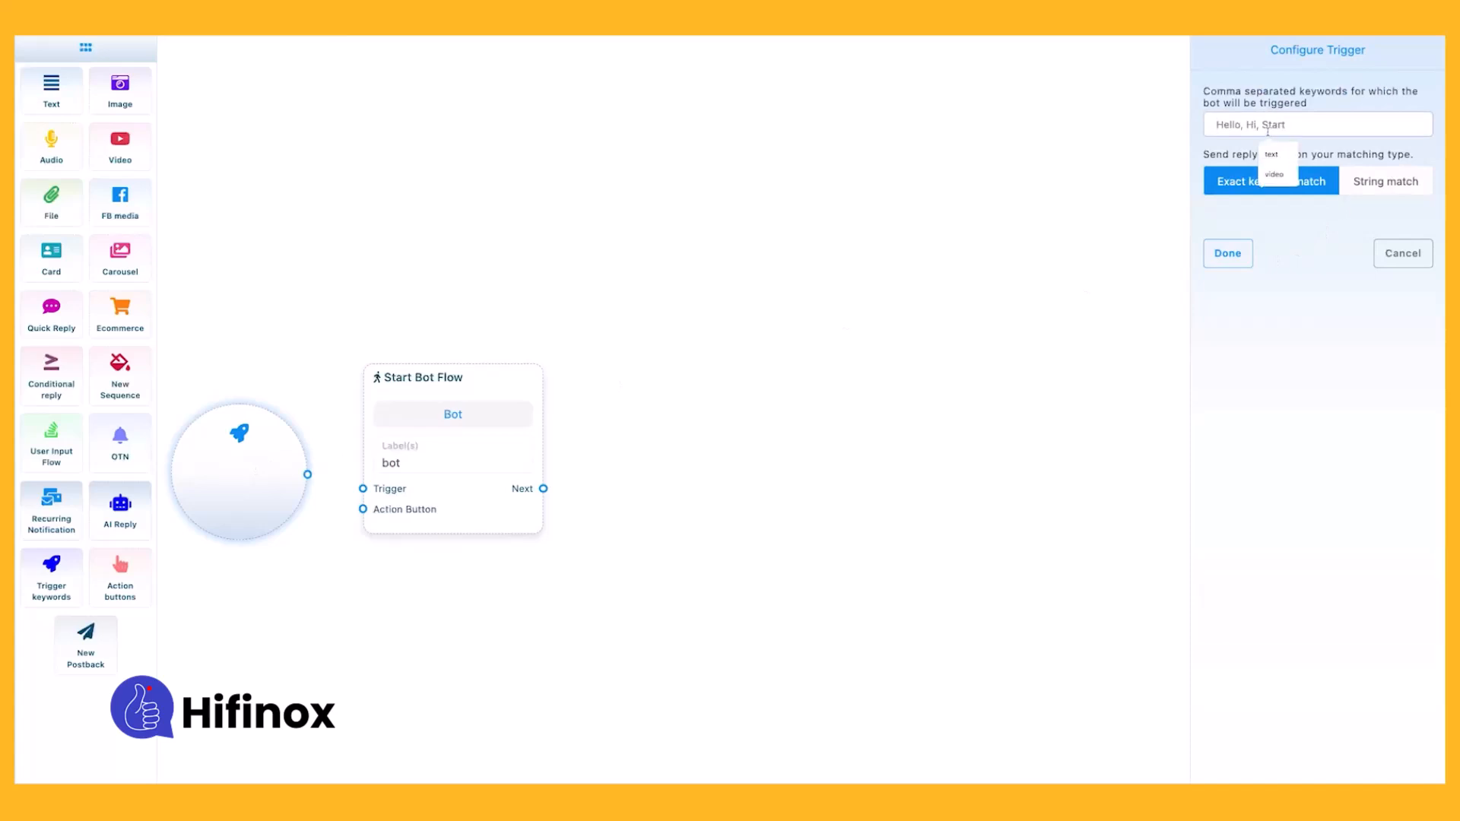
text(there)
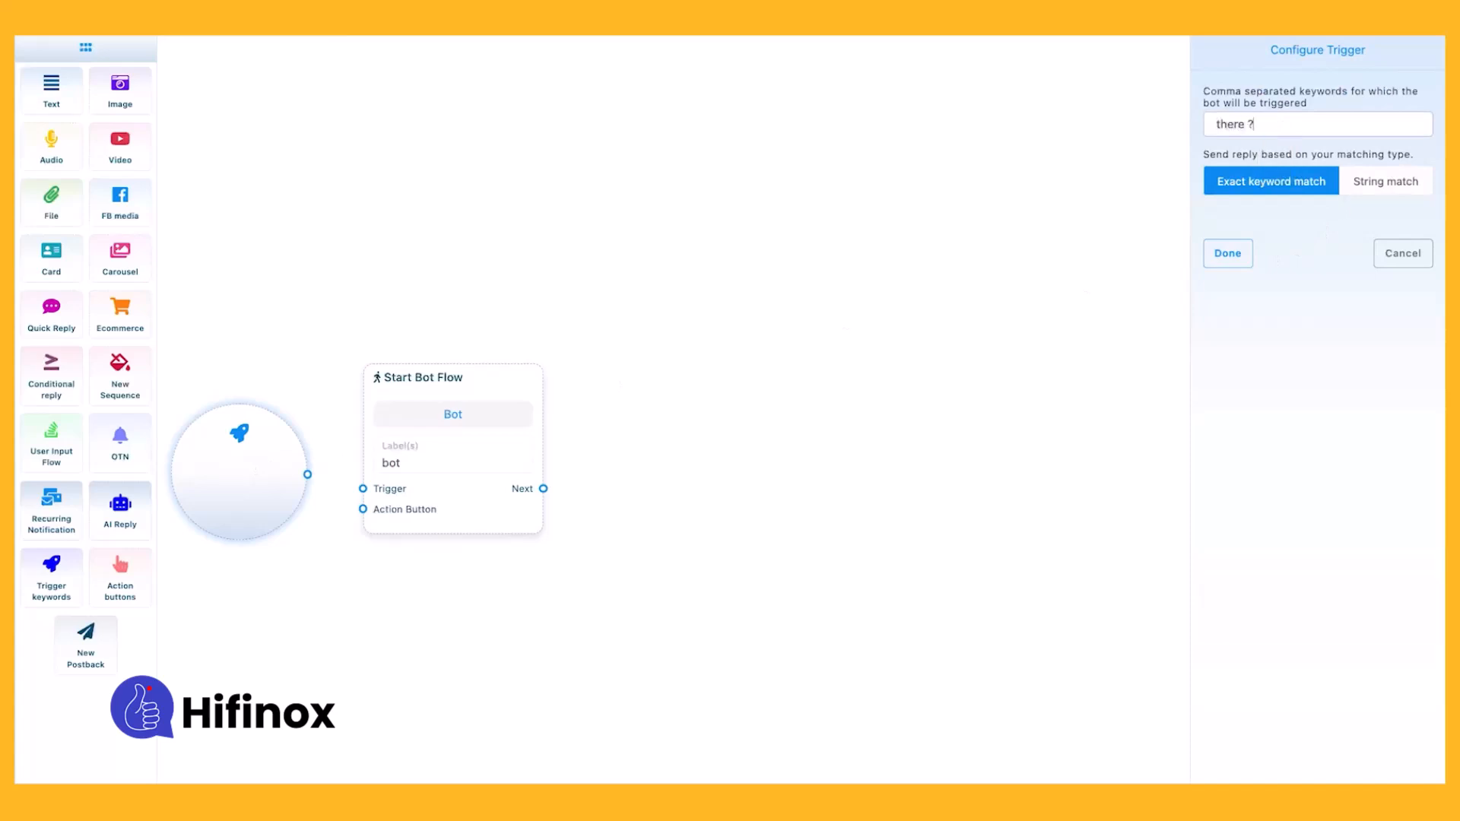
text(,hello)
click(1262, 181)
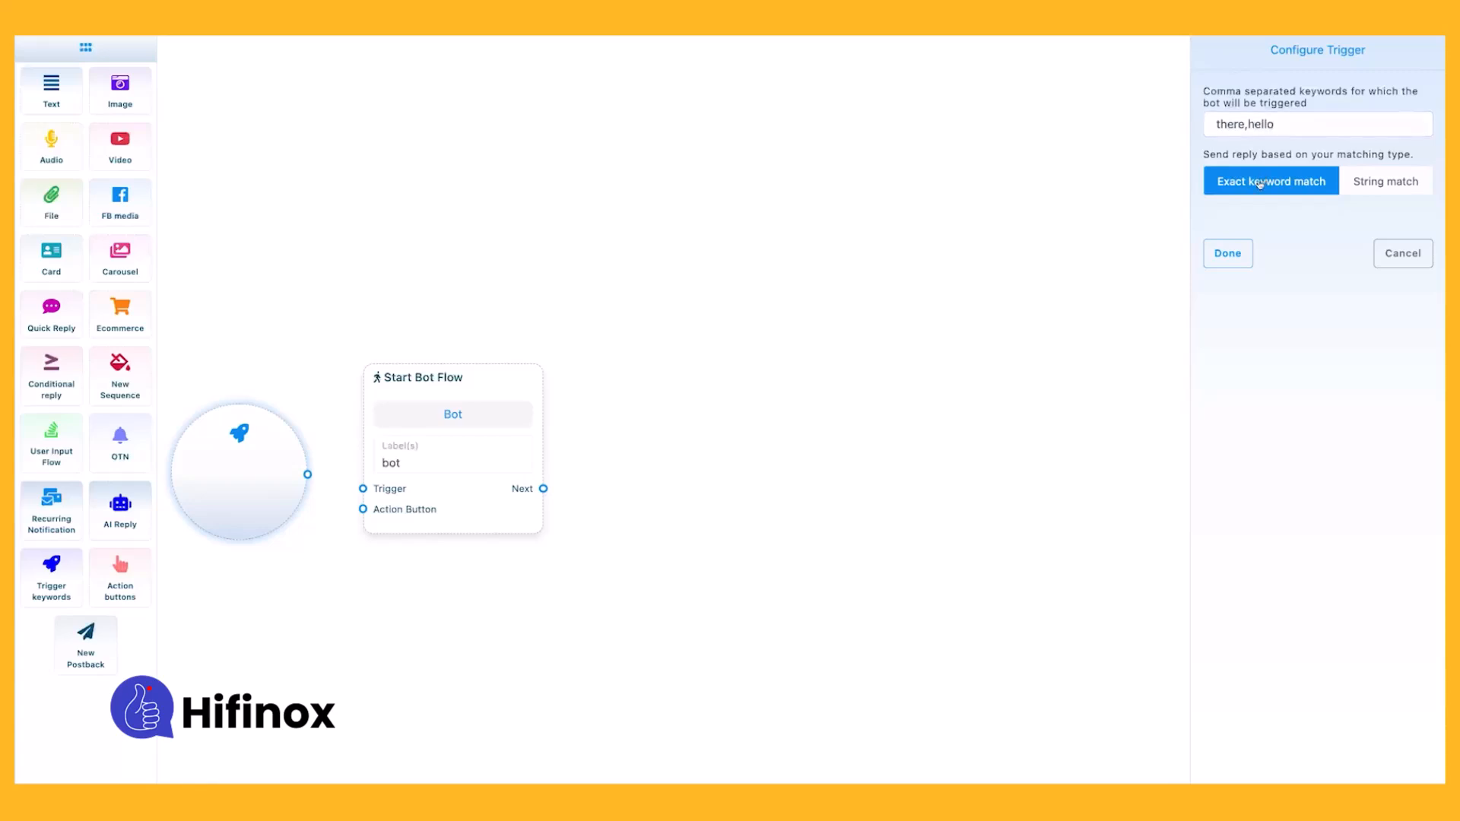
click(1232, 259)
Connect the keyword node to Start Bot Flow's Trigger input and attach a Text reply to its Next output
drag(308, 474, 361, 490)
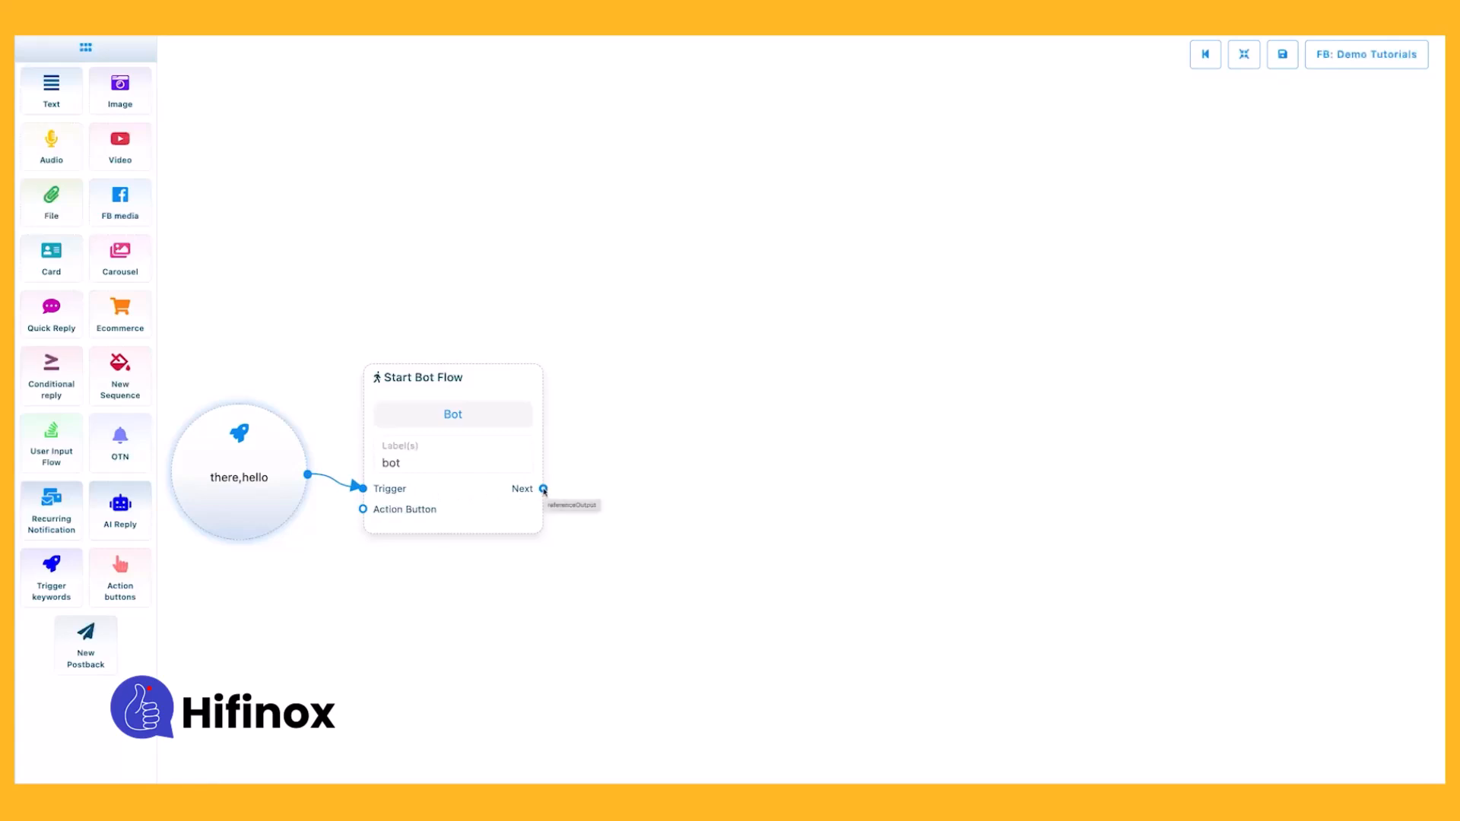
drag(544, 492, 729, 450)
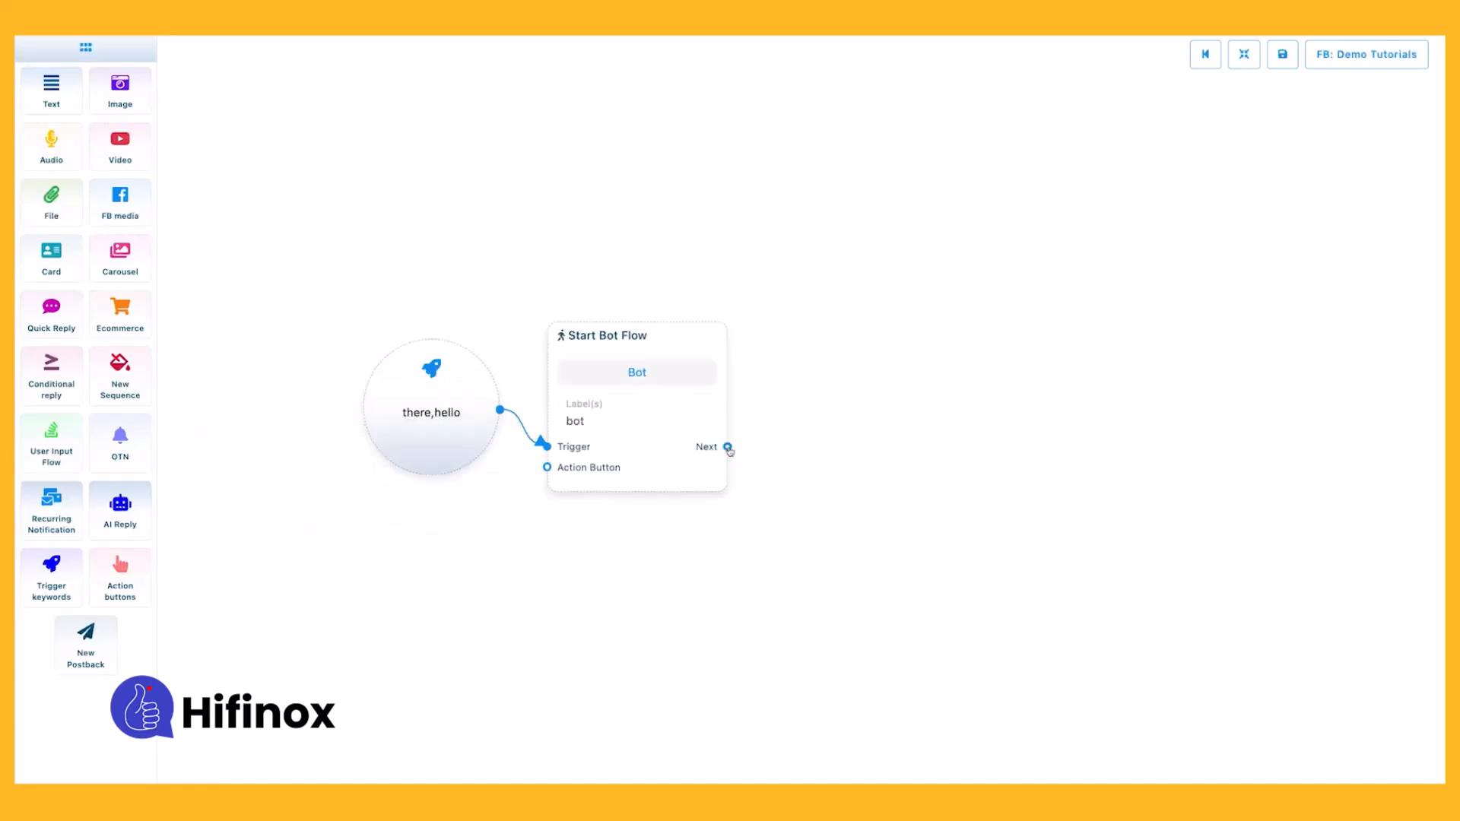
click(728, 450)
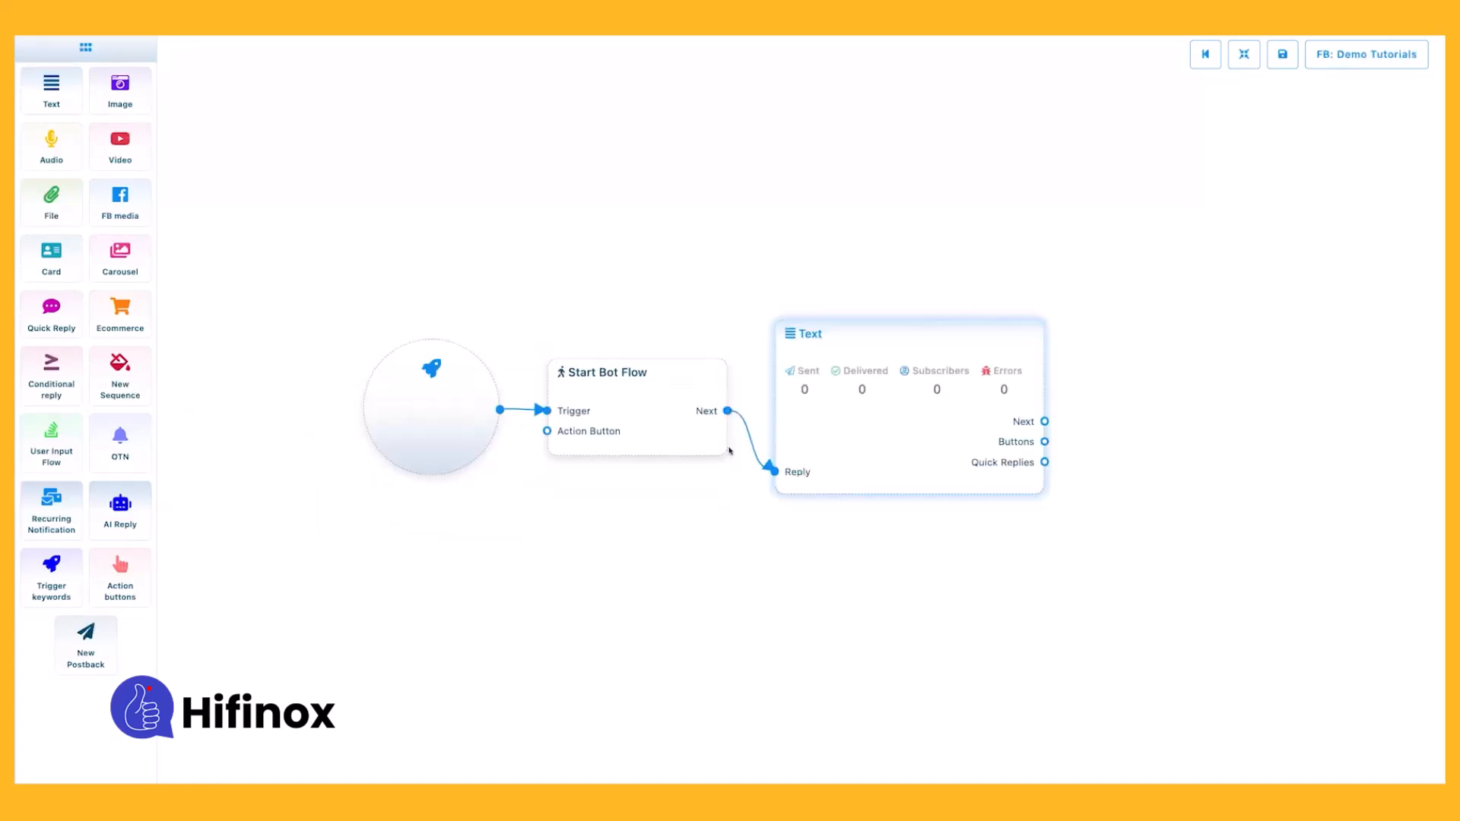
Set the Text node's reply message to "hi" followed by the first-name and last-name variables
double_click(989, 390)
click(1253, 156)
text(hi)
click(1301, 120)
click(1360, 121)
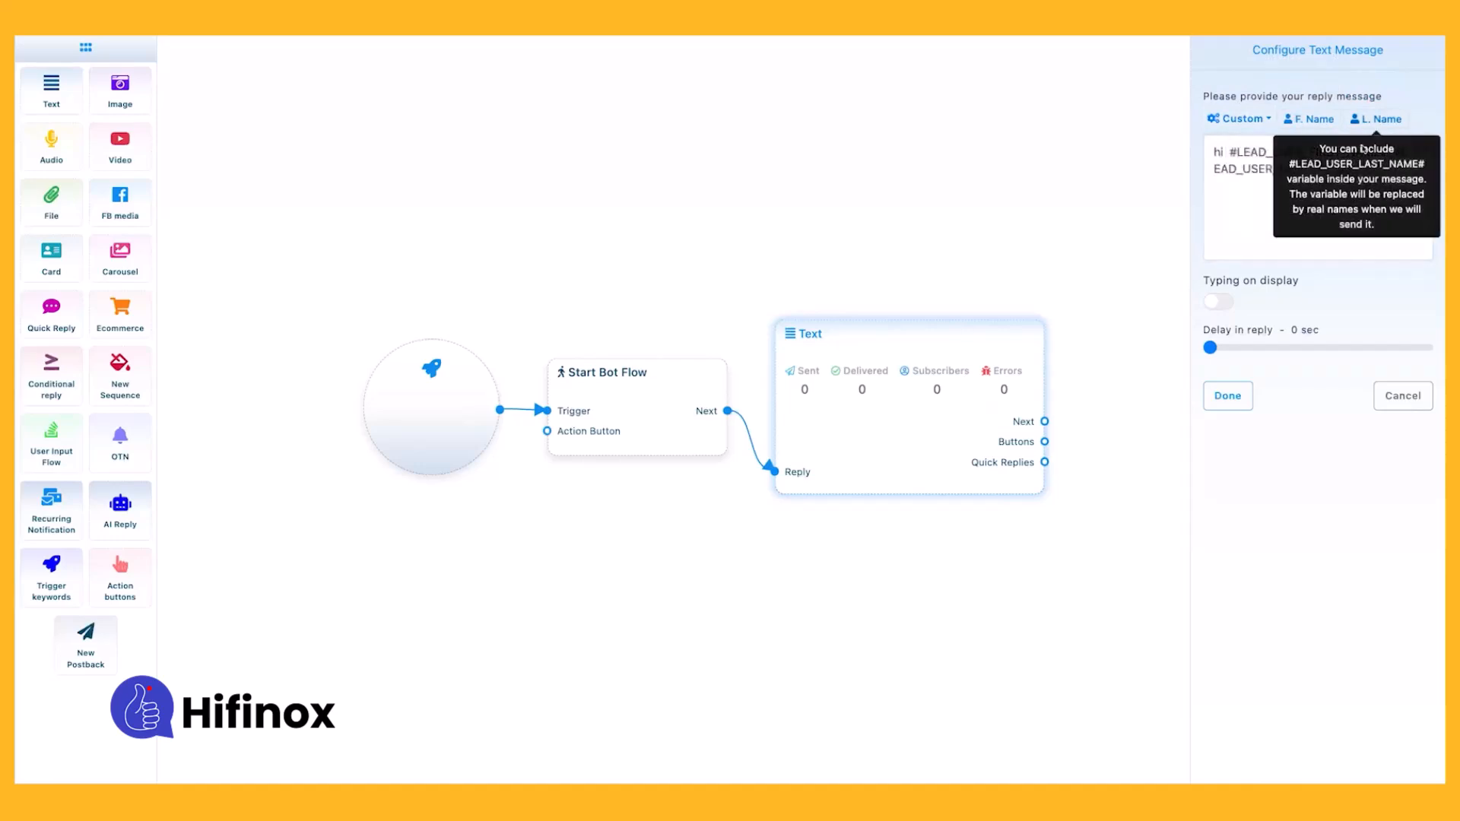
click(1214, 396)
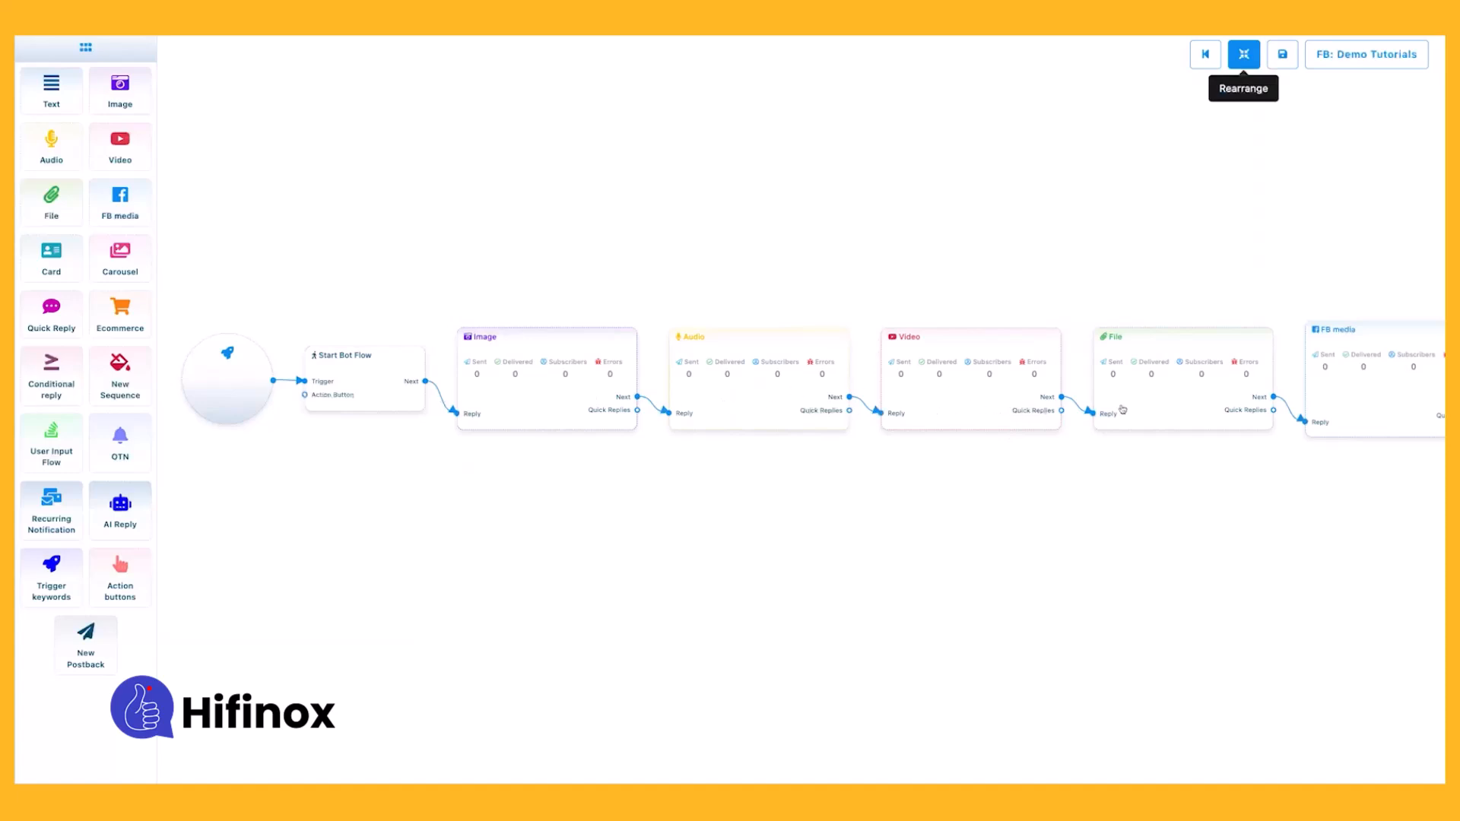
Examine the chain of media nodes through to FB media and its Next and Buttons outputs
drag(1161, 461, 782, 486)
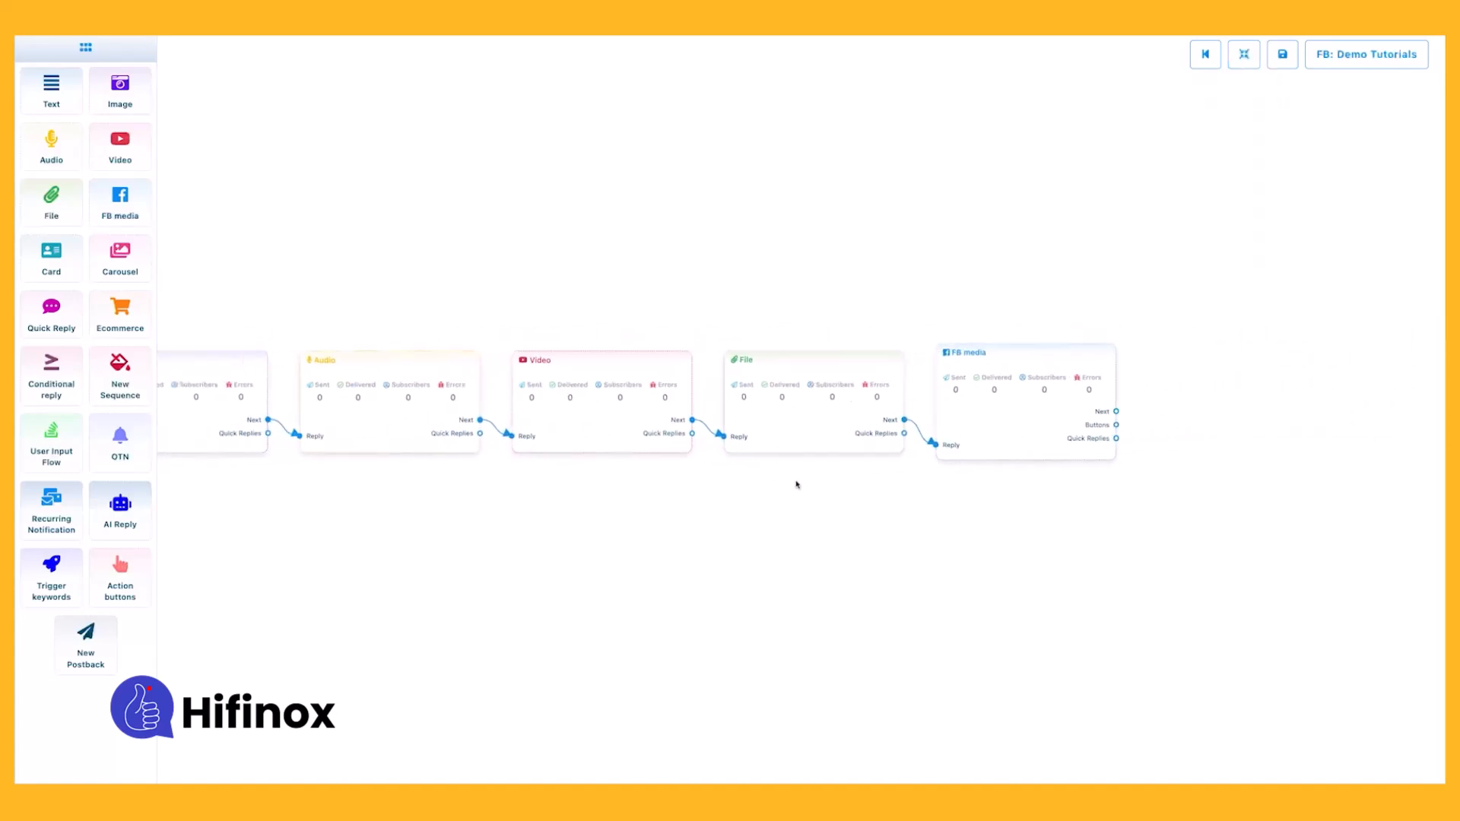
drag(1121, 411, 1178, 342)
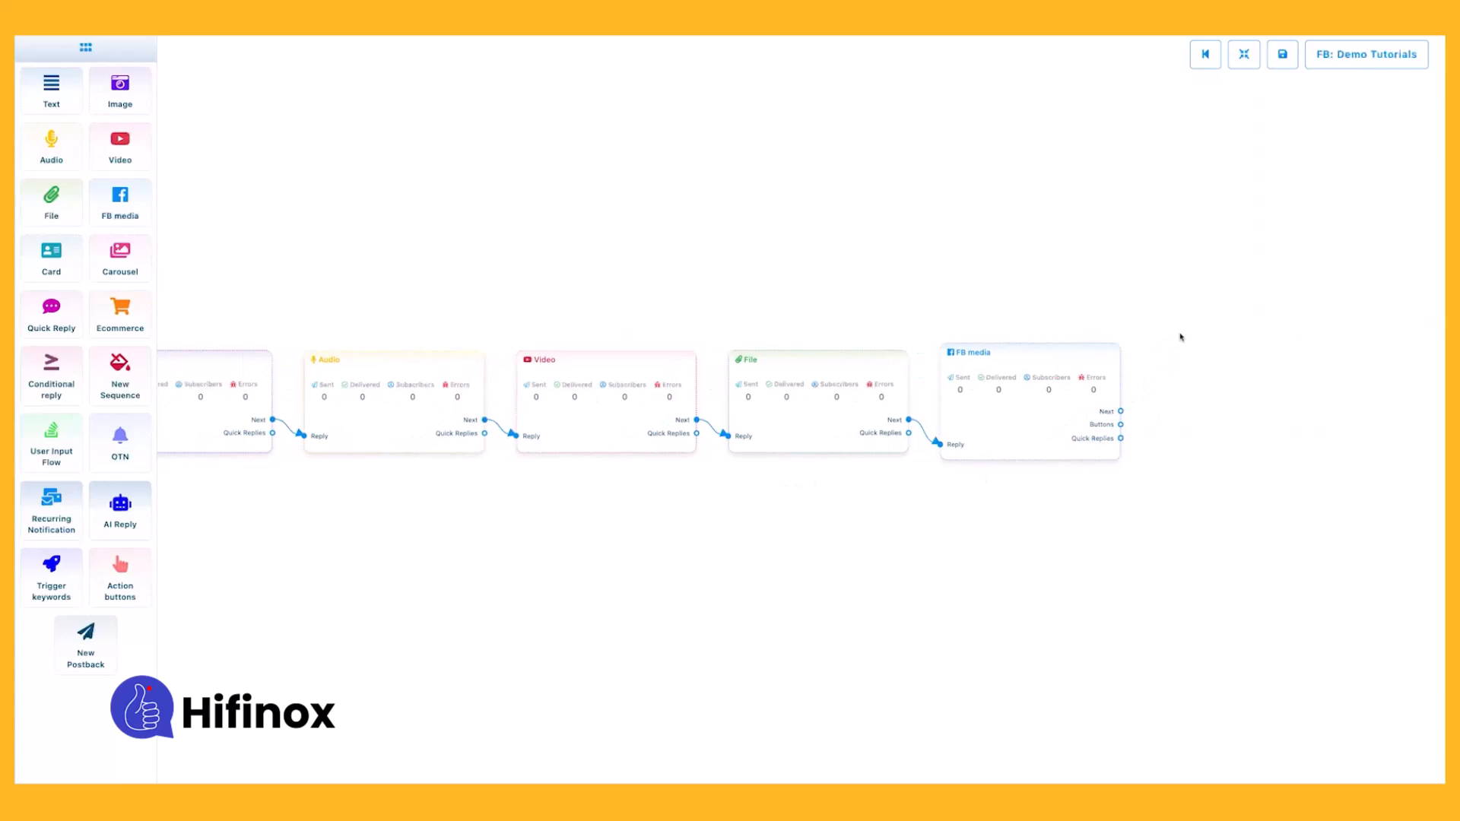
click(1214, 424)
drag(1175, 404, 1175, 287)
drag(1121, 425, 1250, 418)
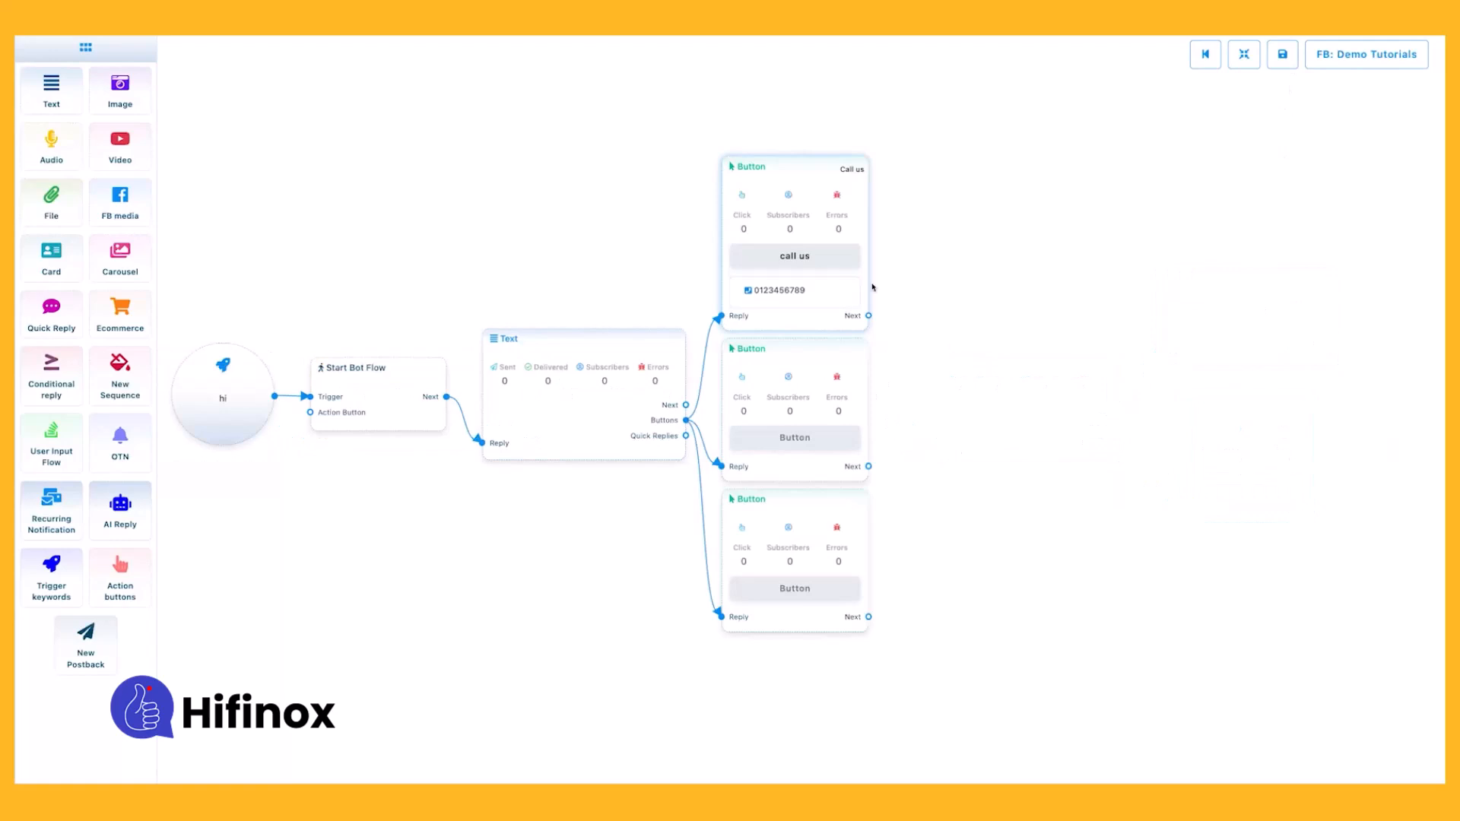
Nudge the three Button nodes connected to the Text node slightly within the flow
drag(759, 172, 761, 168)
drag(778, 343, 779, 343)
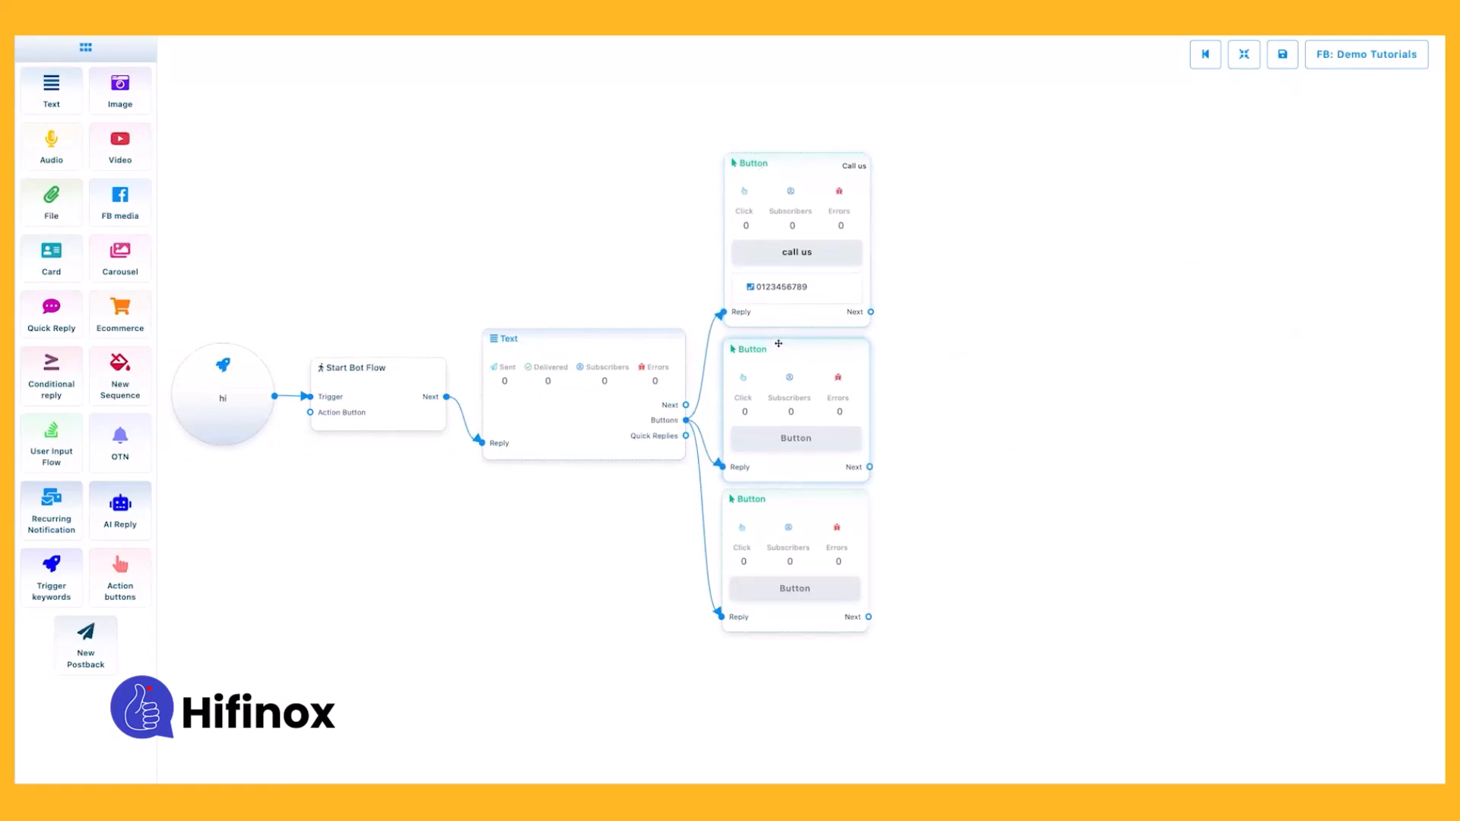
drag(779, 493, 783, 493)
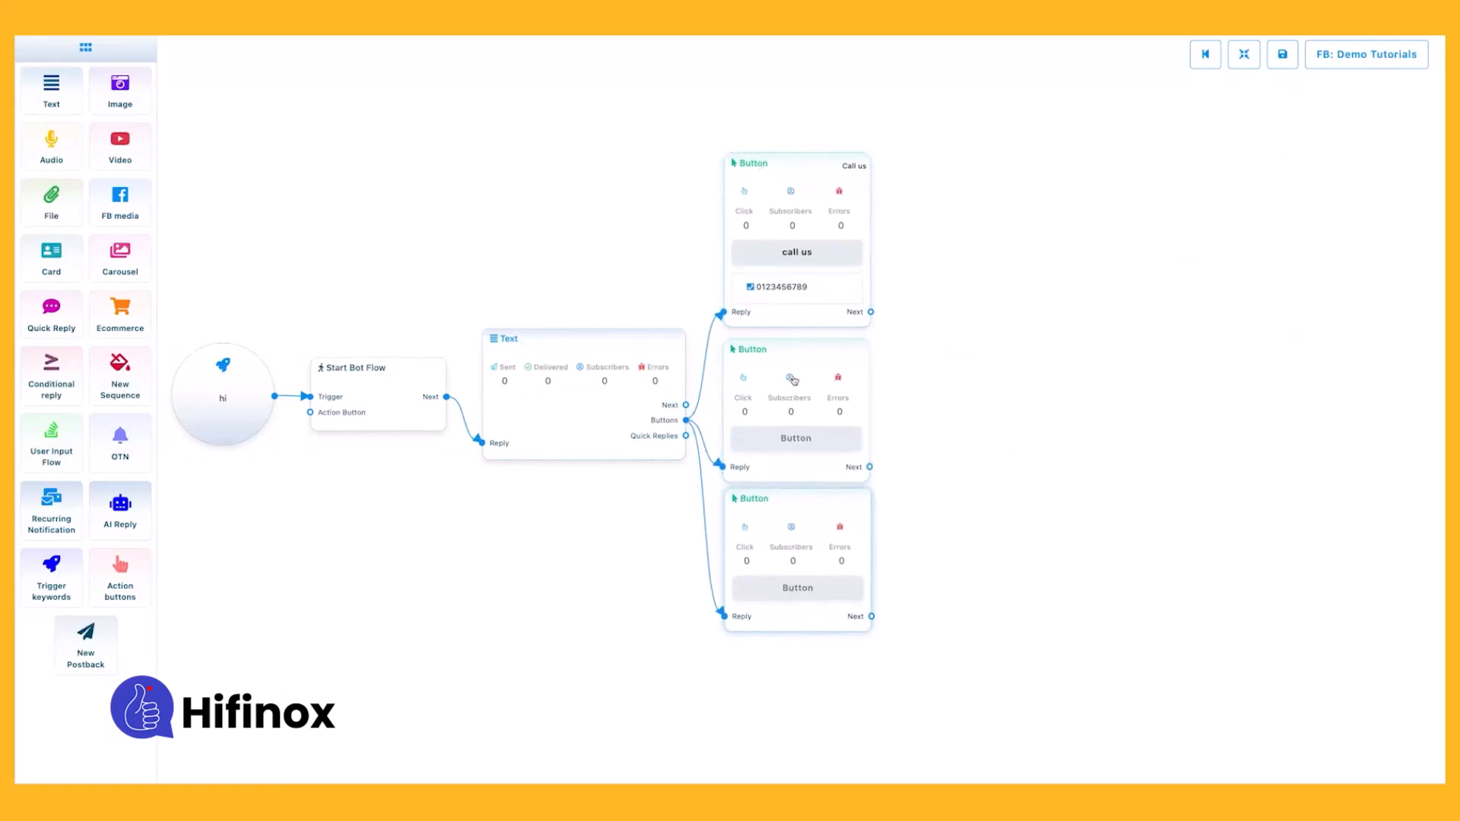
Select Call us as the type of the "call us" button and save its settings
double_click(795, 181)
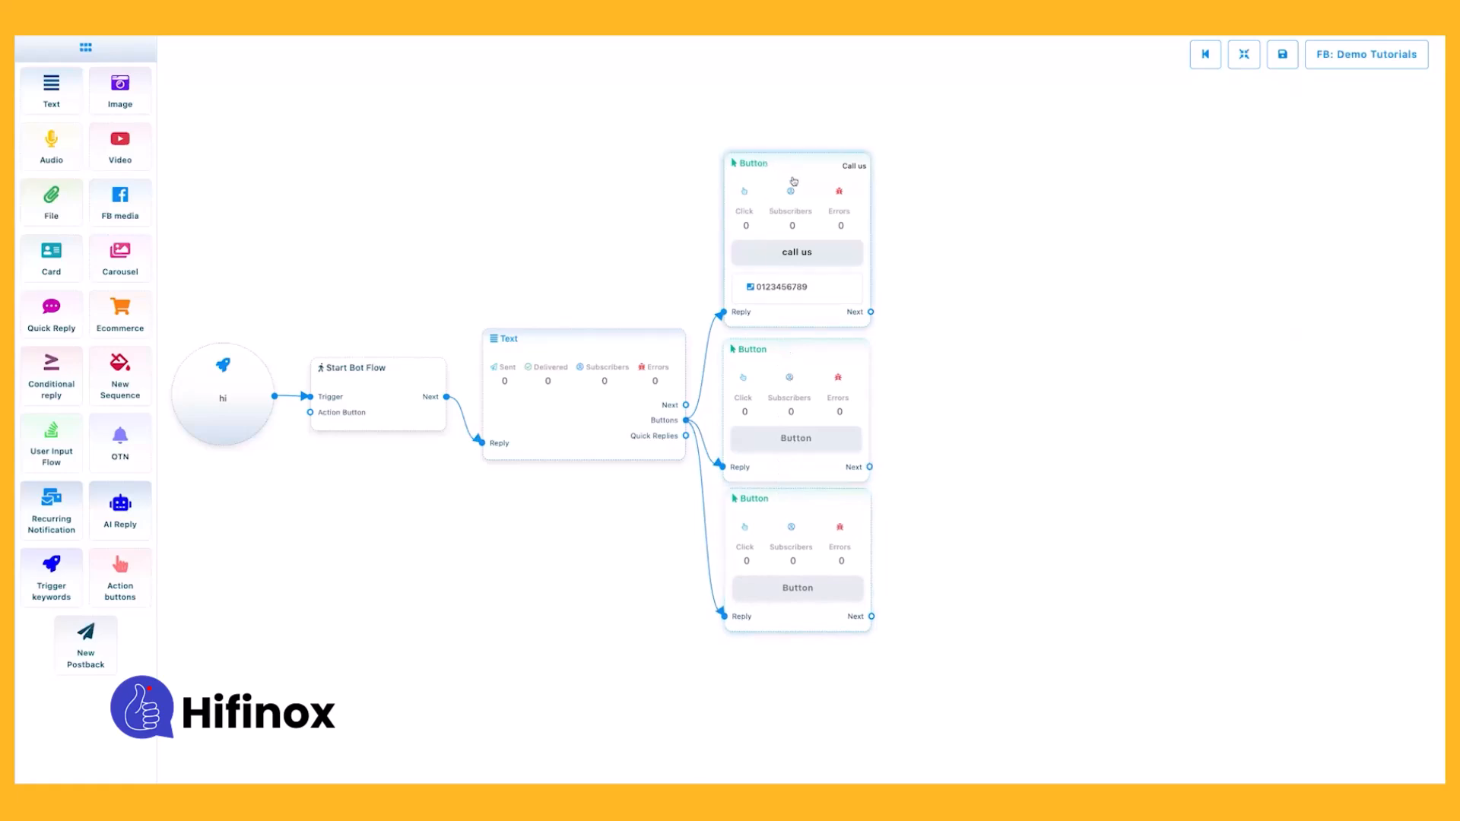
drag(1261, 120, 1214, 117)
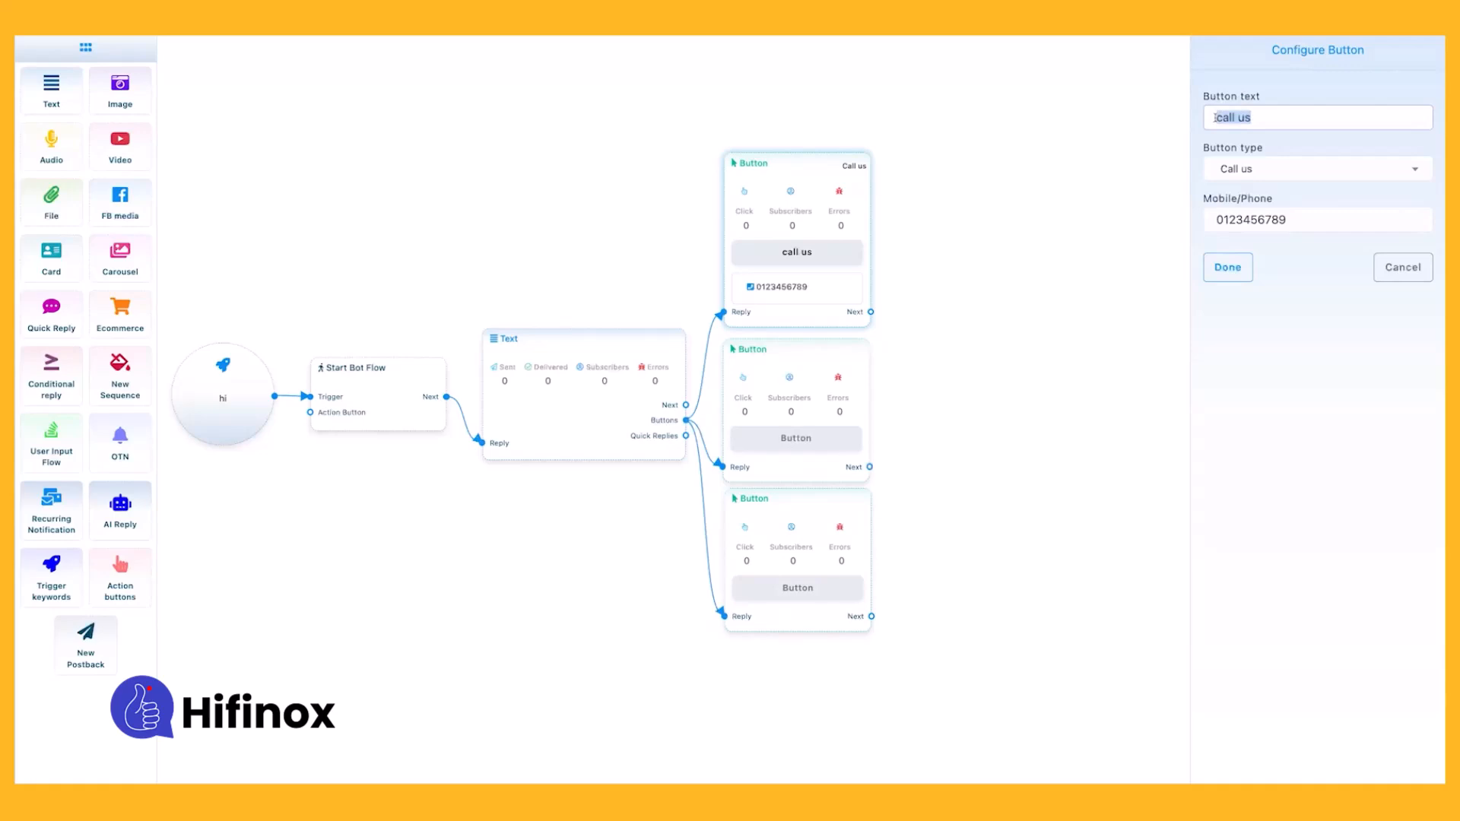
click(1283, 173)
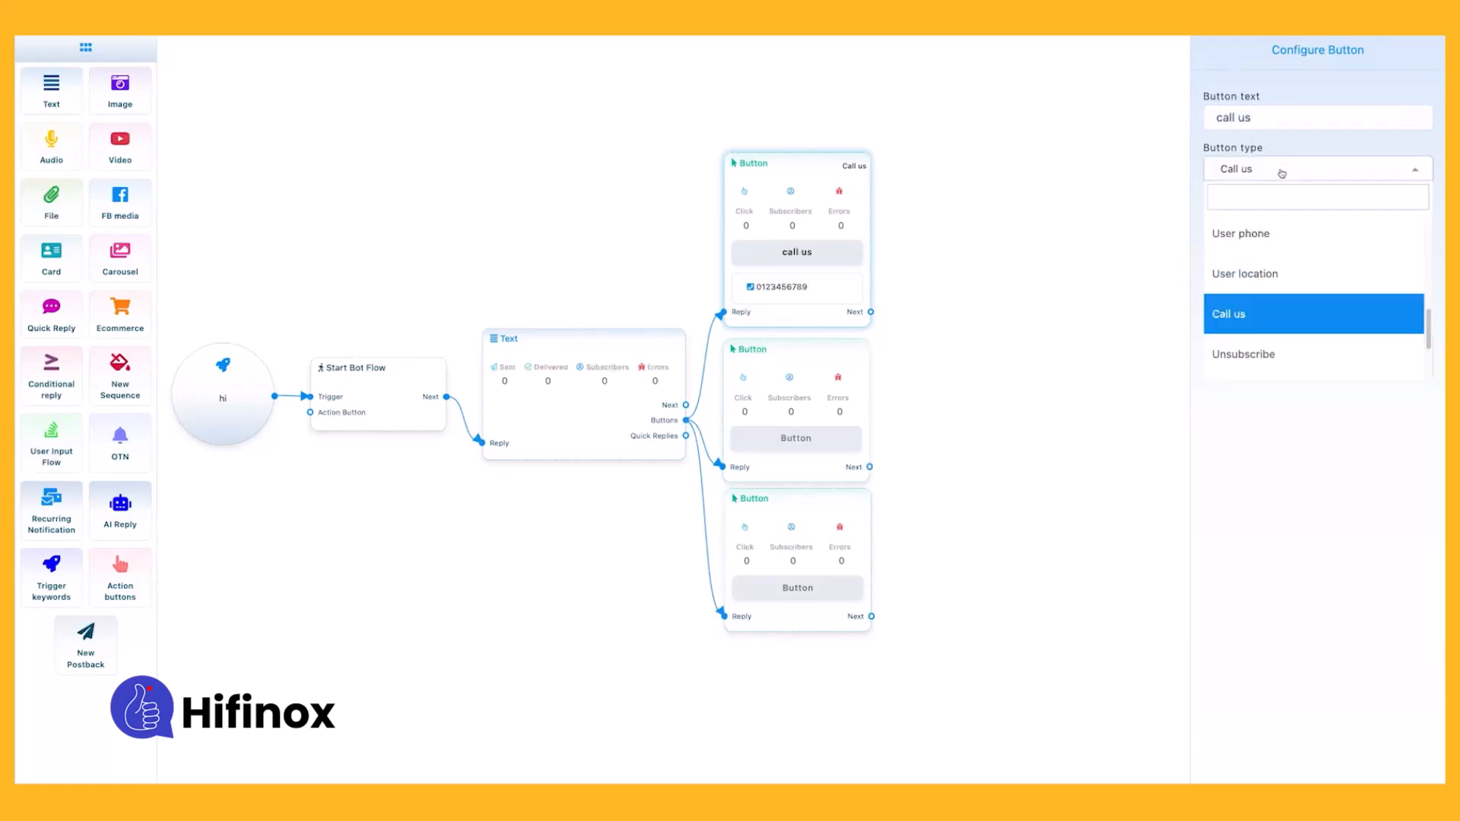
click(1252, 317)
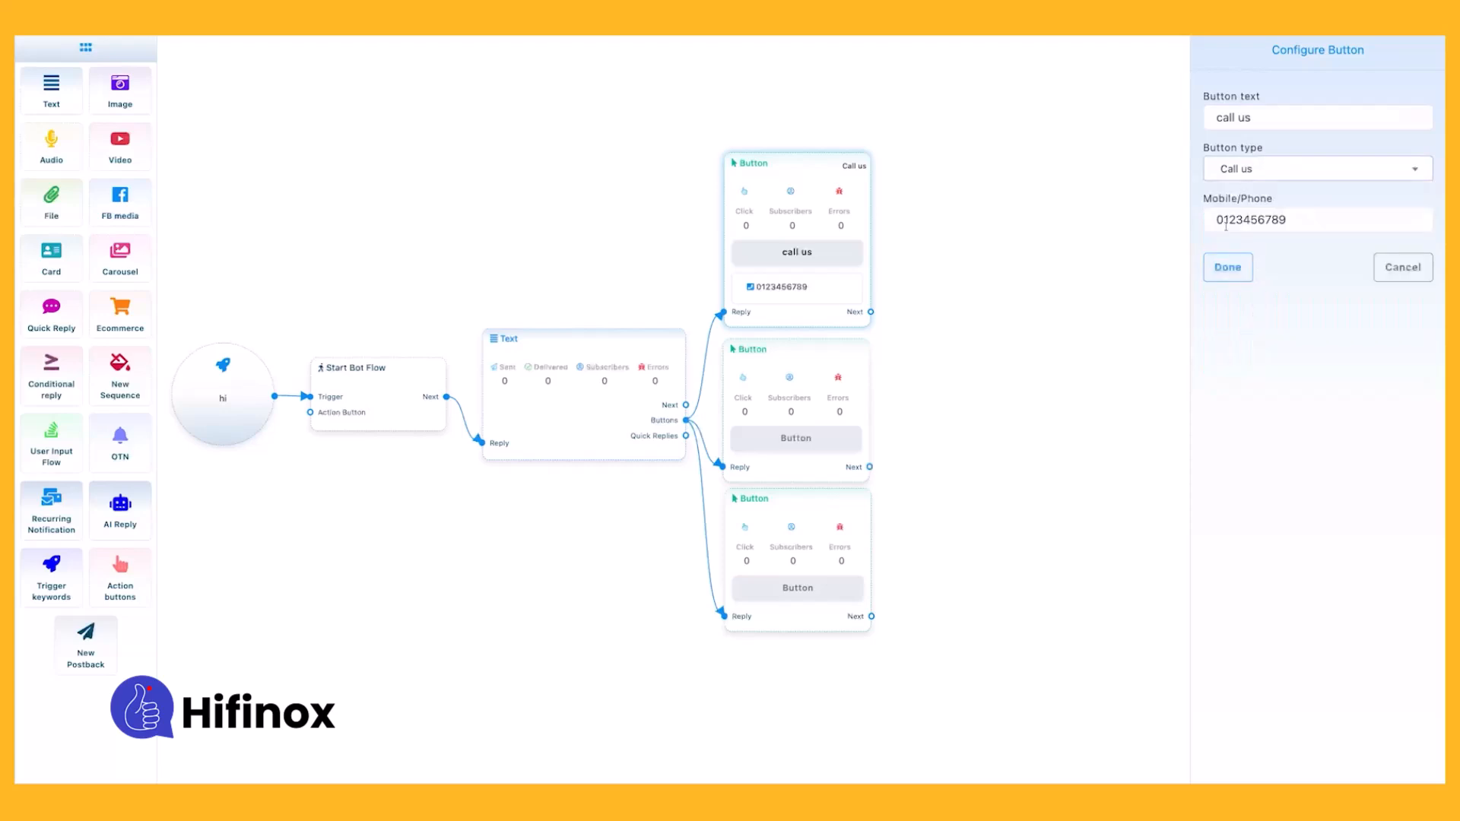
click(1226, 267)
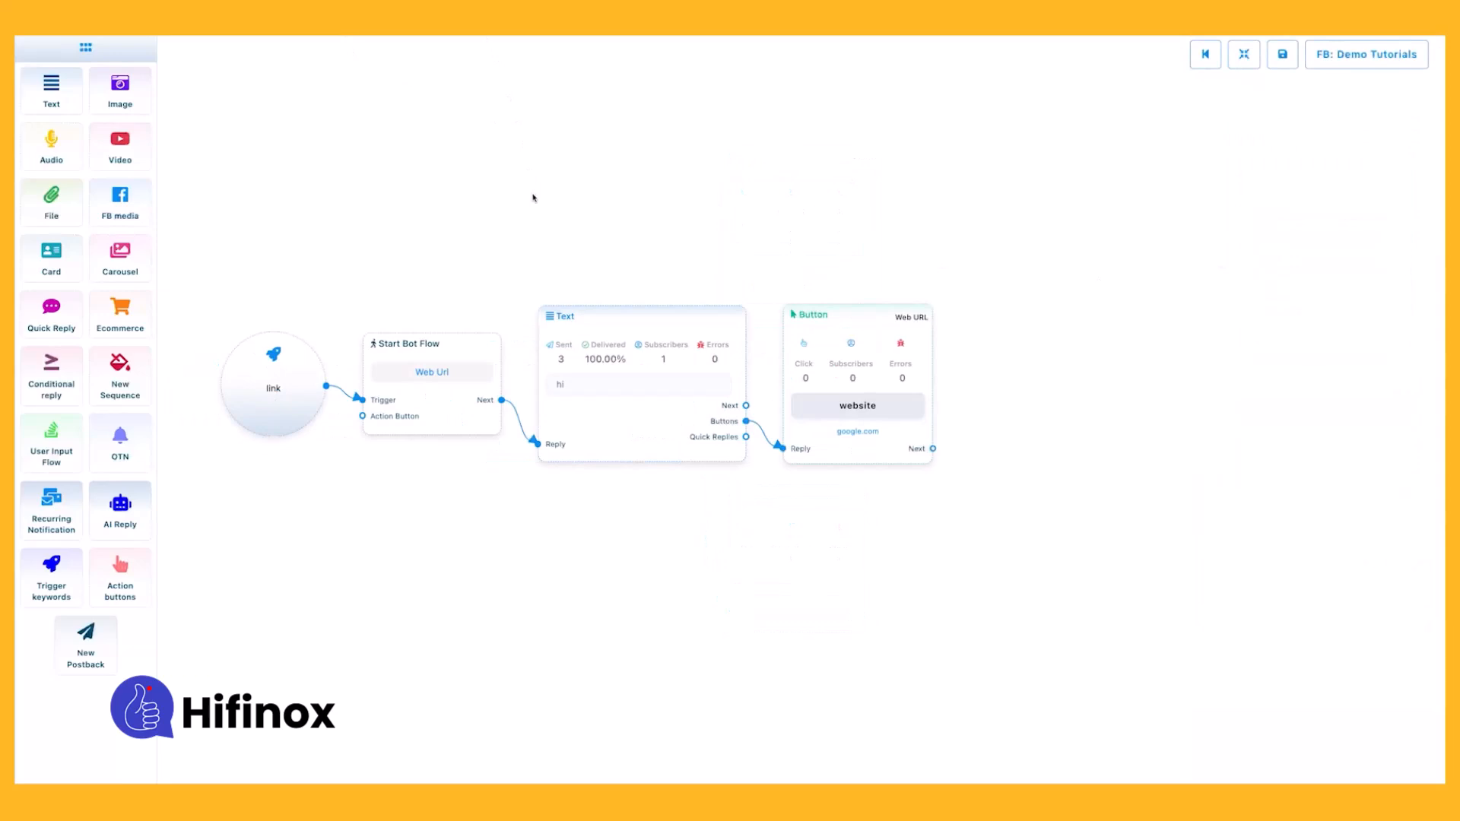
Review the website button's Web URL type and its google.com address, and confirm the settings
click(847, 329)
click(1245, 173)
click(1245, 173)
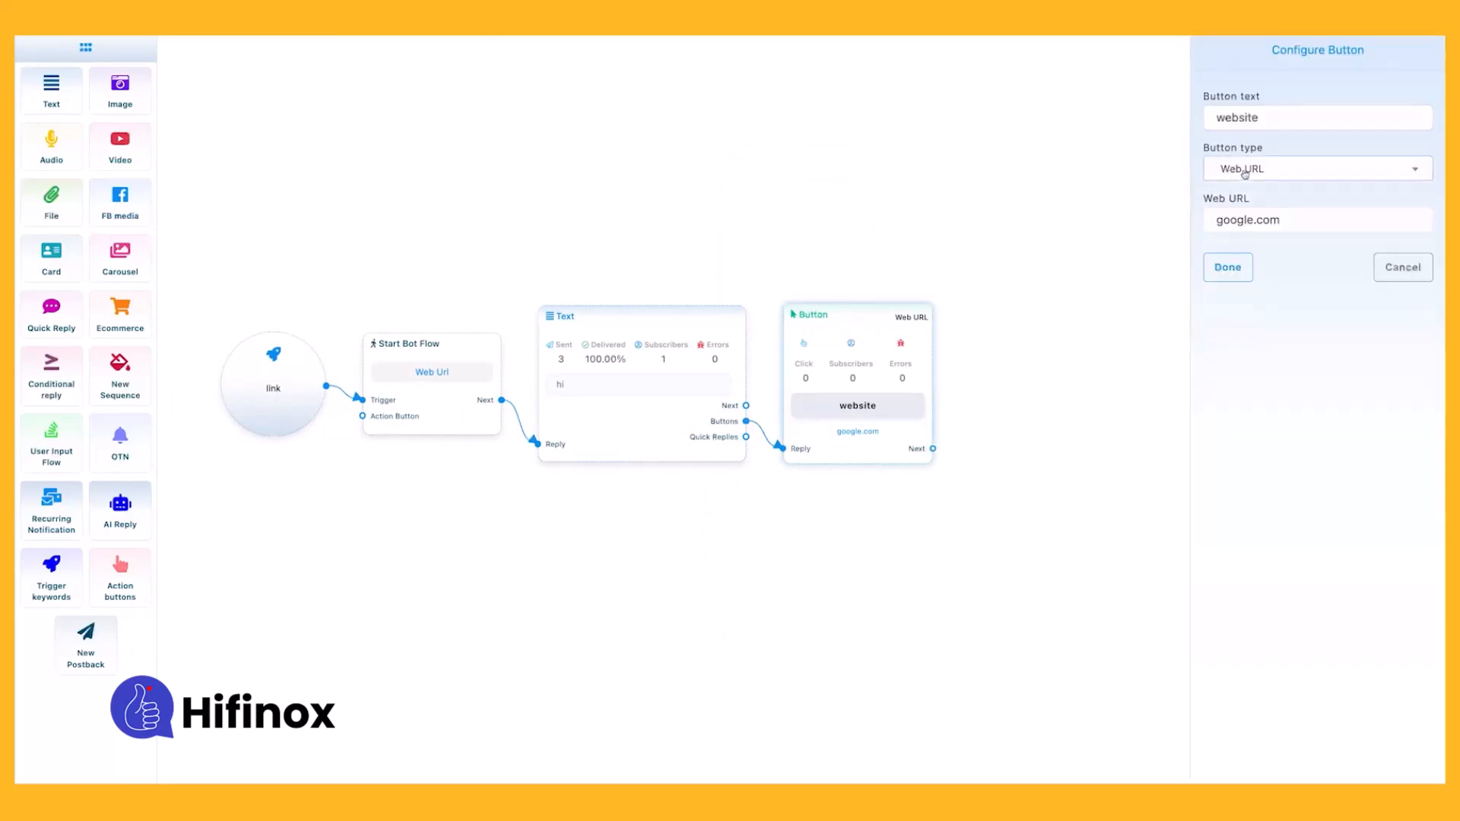
drag(1239, 220, 1285, 220)
click(1221, 268)
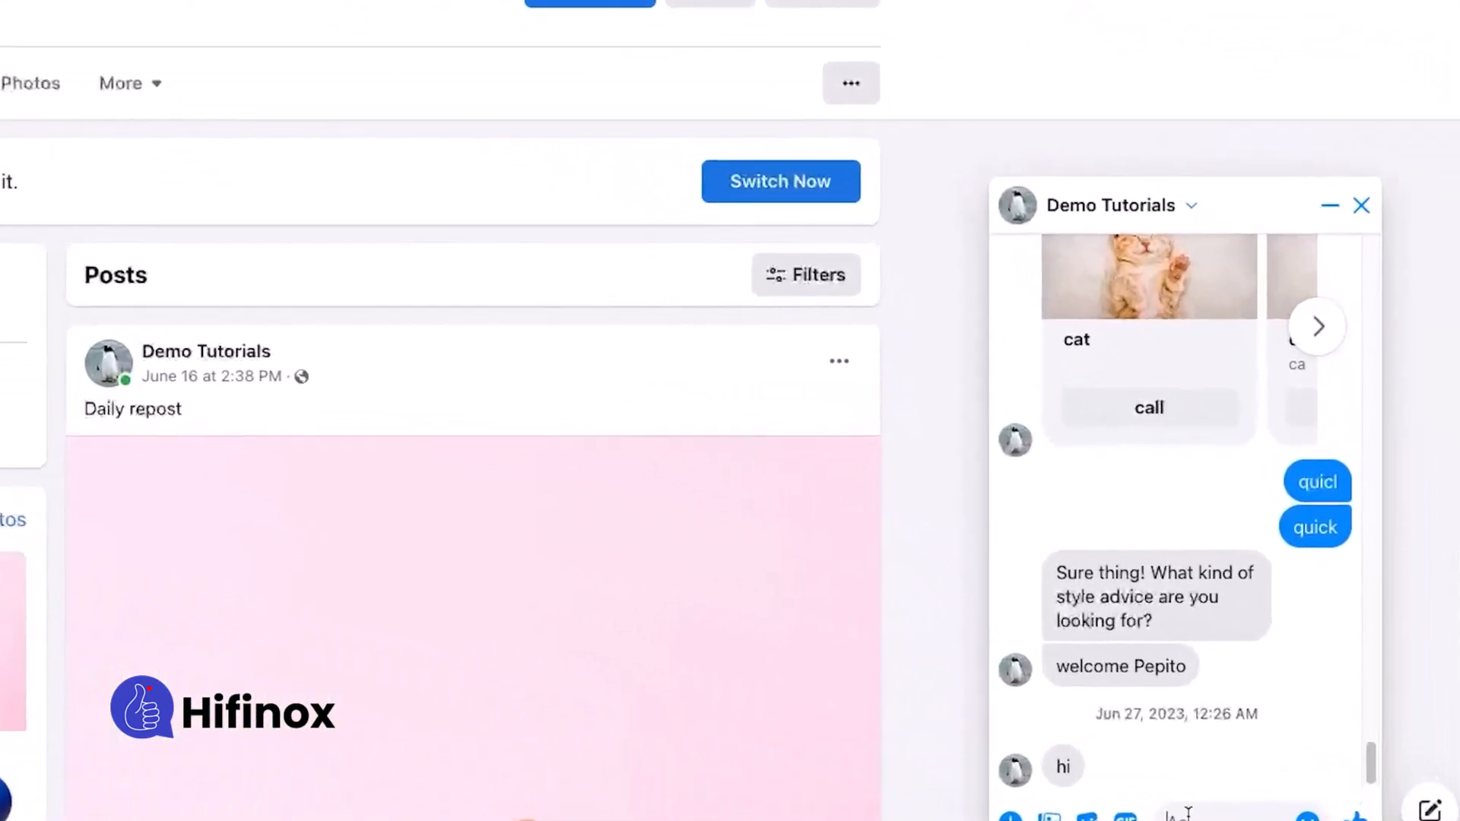
Switch to Facebook and send the bot's trigger keyword in the Demo Tutorials chat
text(k)
key(Return)
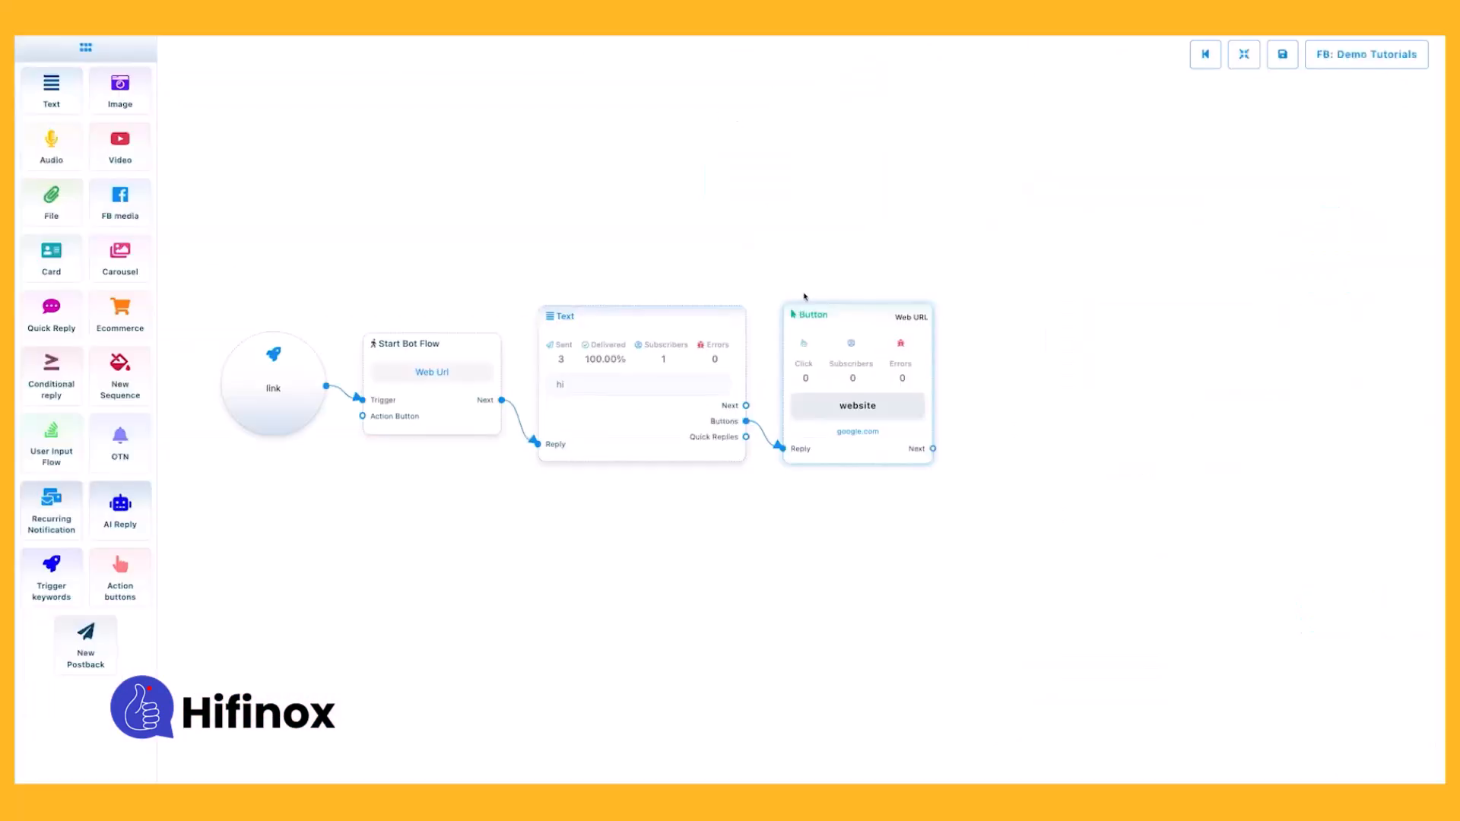
Switch back to the flow builder and examine the button types available for the website button
double_click(838, 348)
click(1304, 179)
scroll(1285, 304, down, 4)
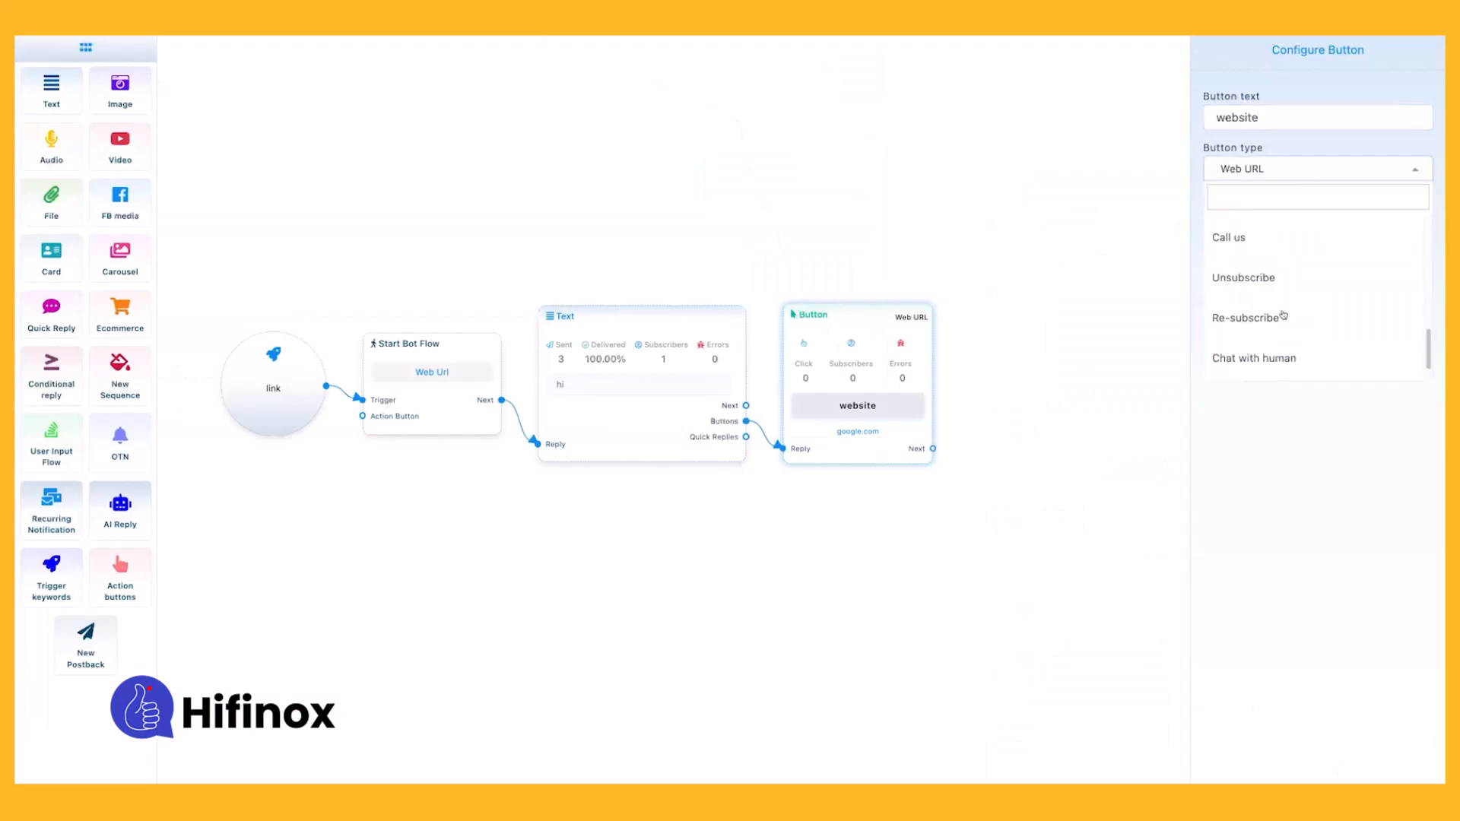
scroll(1266, 335, up, 3)
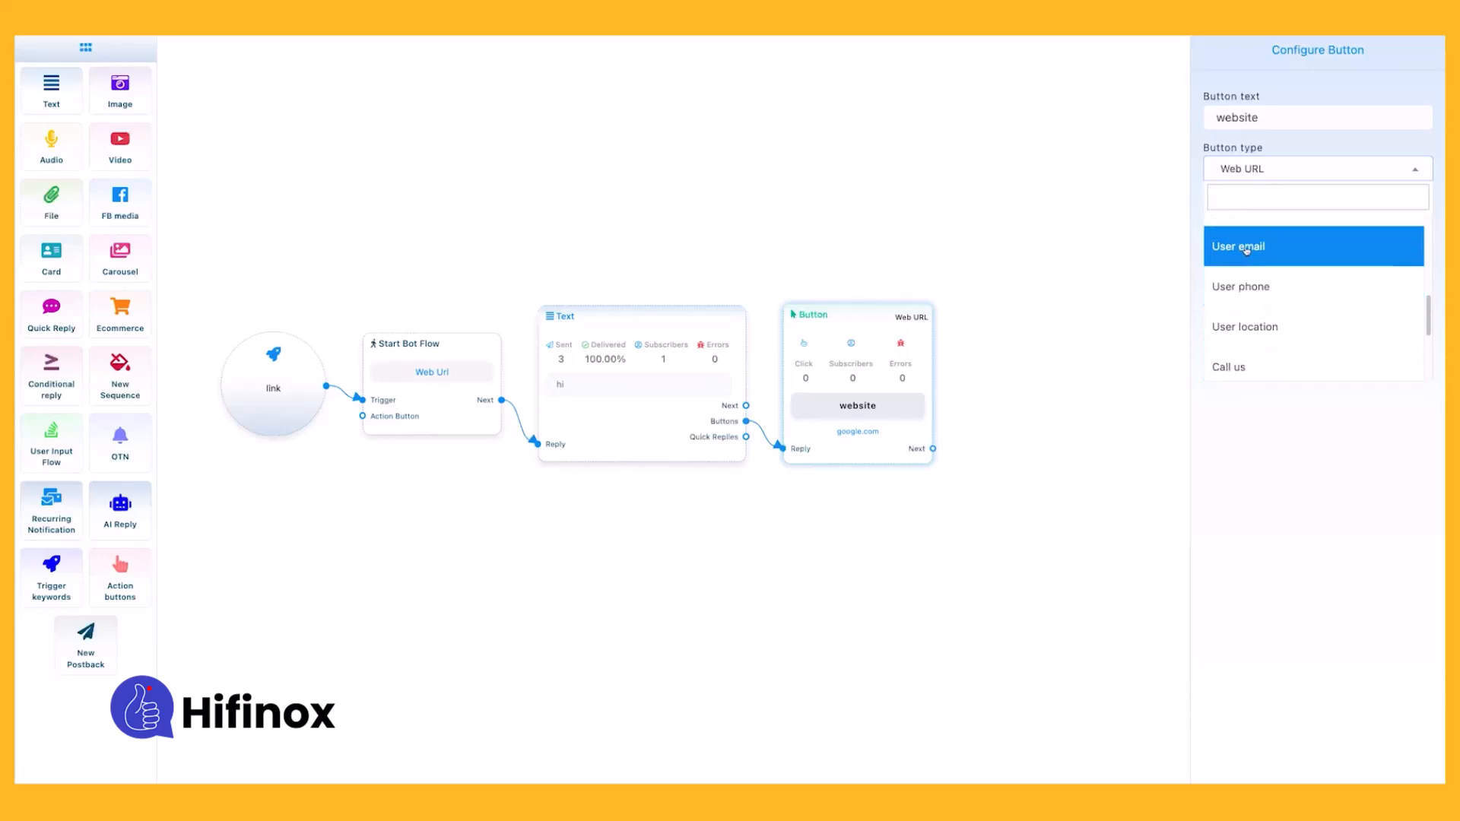
scroll(1262, 289, up, 1)
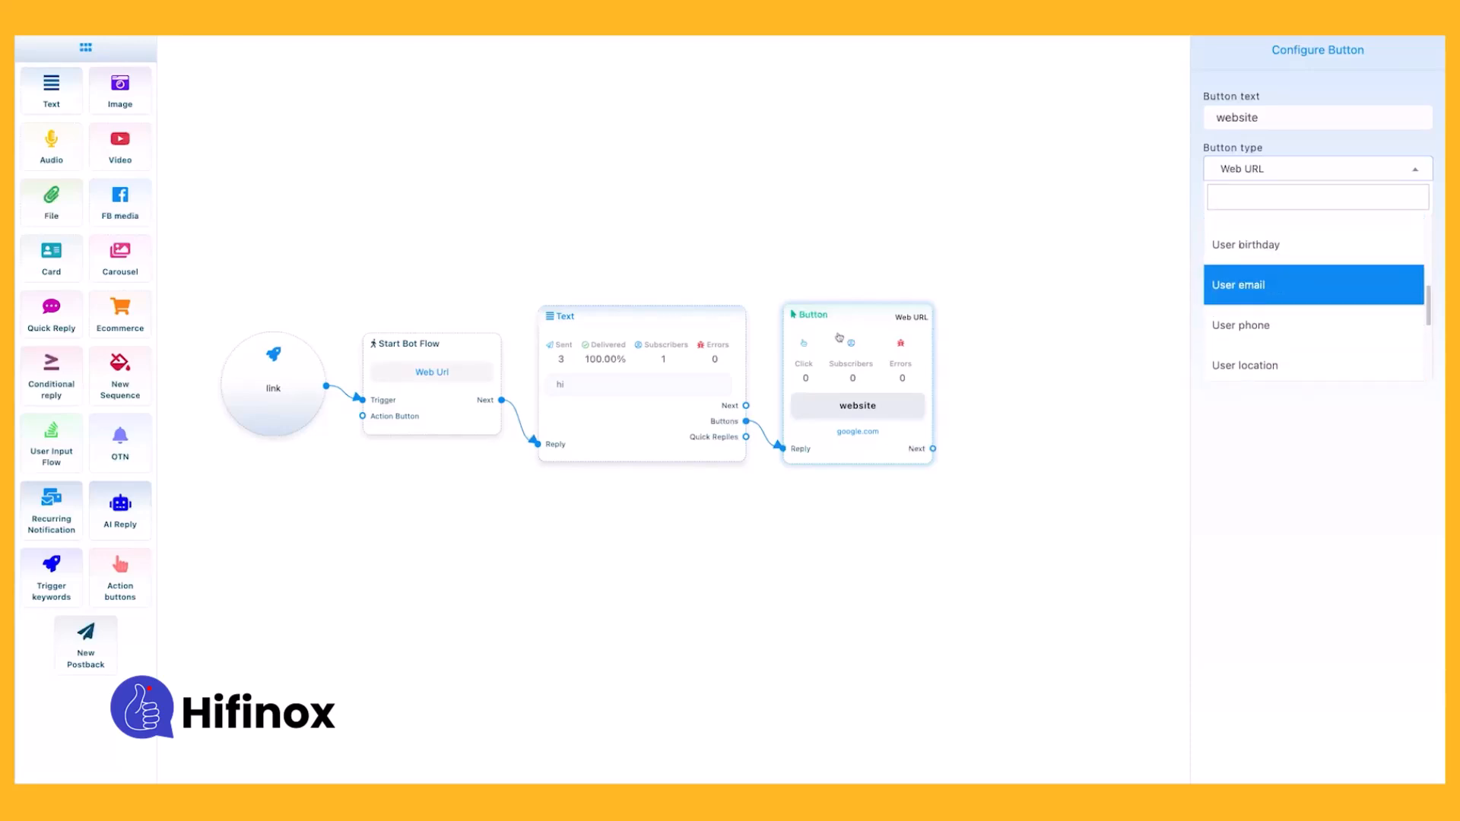
Review the reply message in the Text node of the link flow and confirm its settings
click(660, 343)
click(660, 342)
double_click(1279, 175)
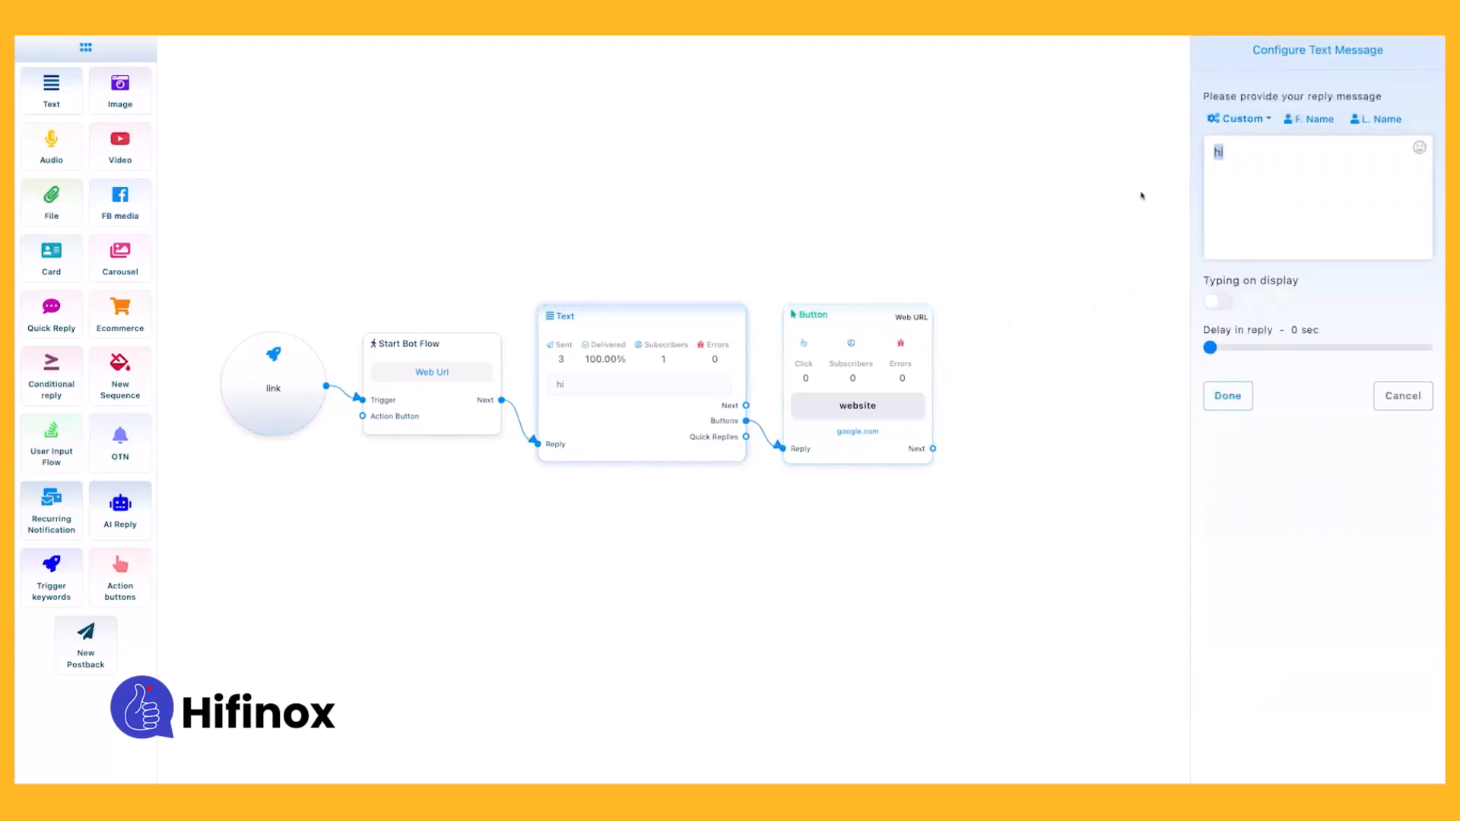
click(1210, 395)
Examine the website button's type options from Call us through Unsubscribe, Re-subscribe, Chat with human and Chat with robot
click(884, 368)
click(1331, 168)
scroll(1293, 297, down, 3)
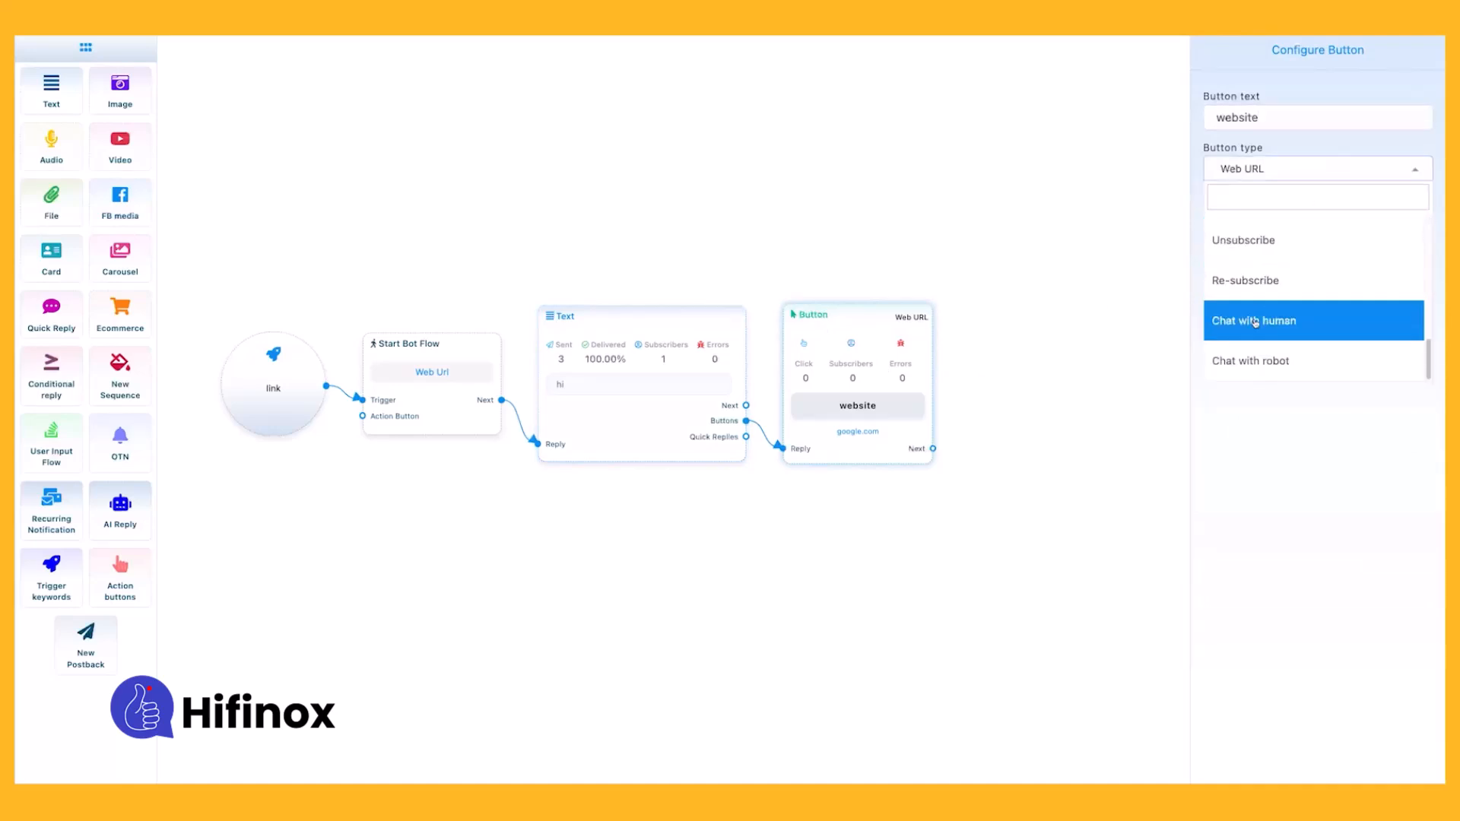
scroll(1263, 320, up, 2)
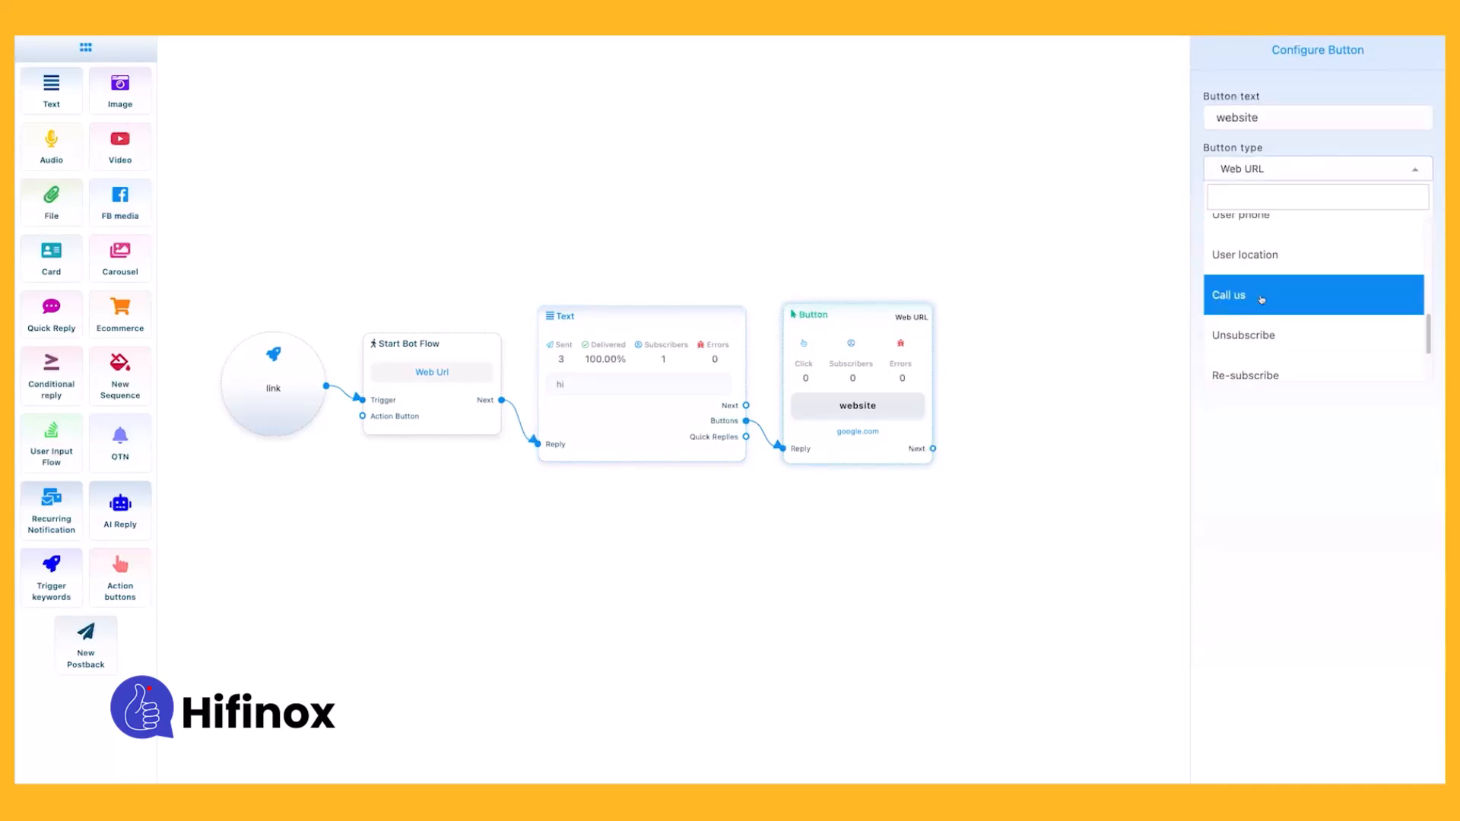
scroll(1260, 308, down, 2)
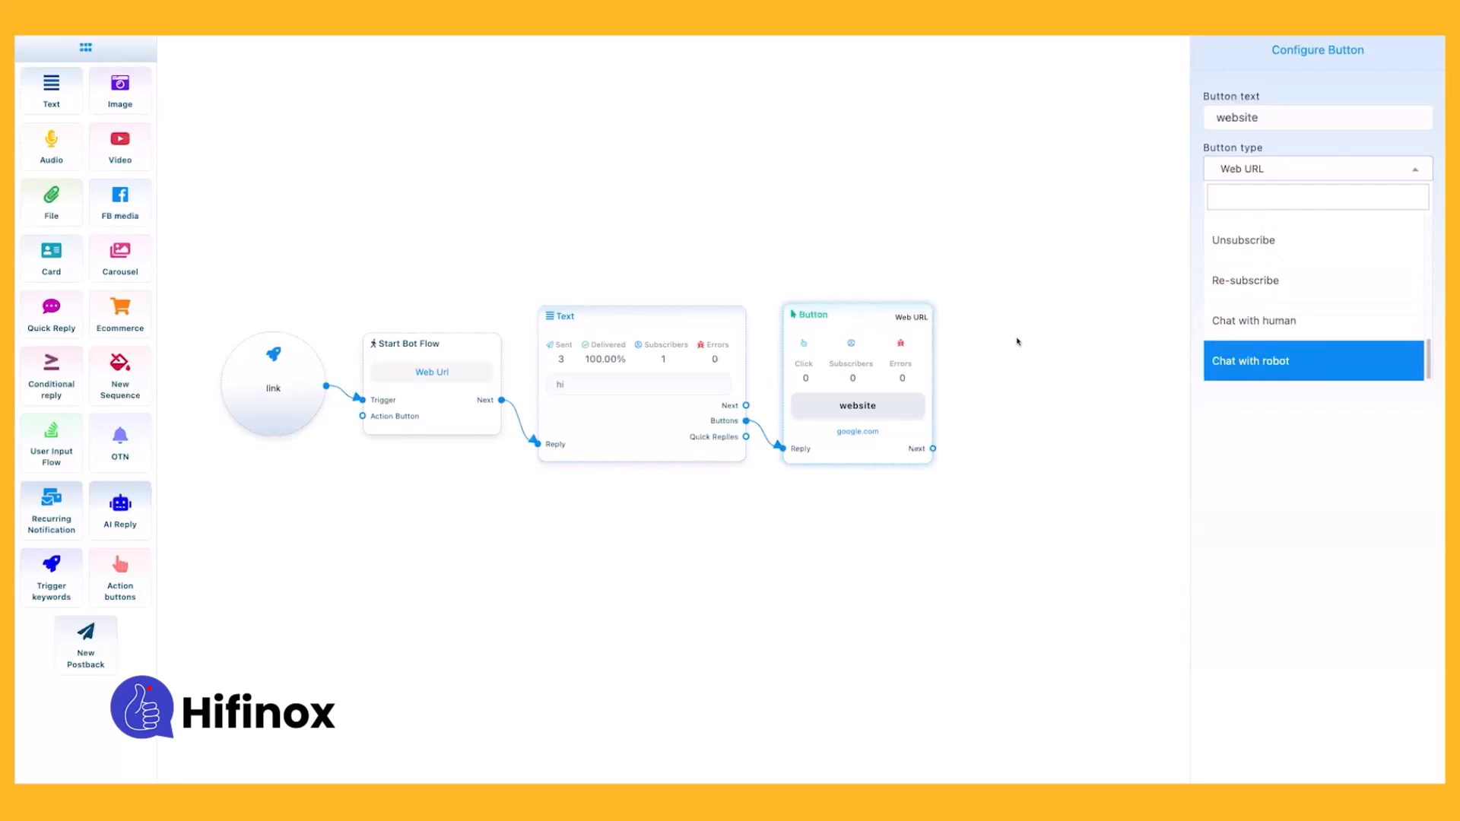
Reopen the Text node's message settings and confirm them without editing the reply
double_click(625, 340)
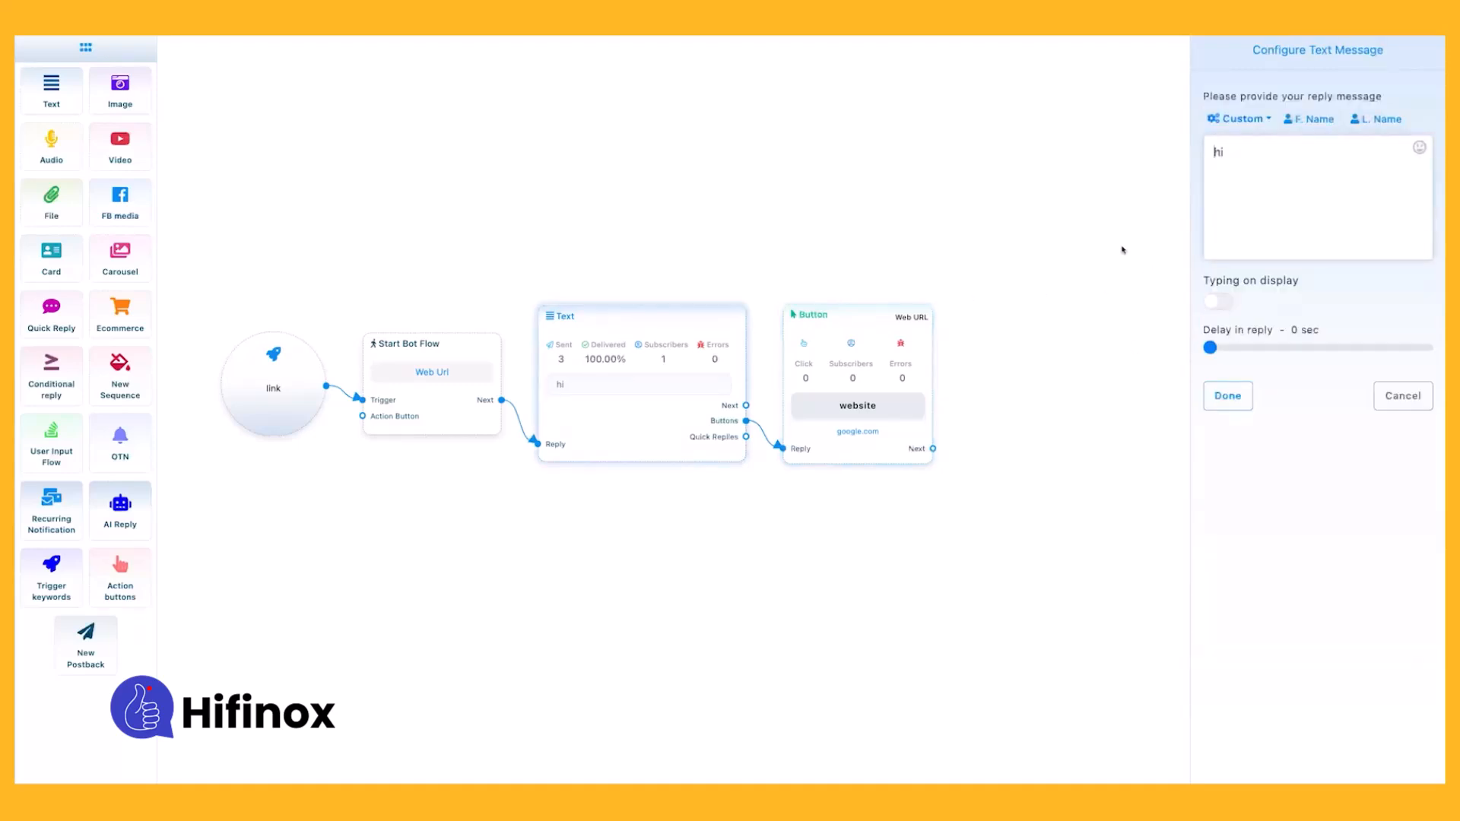
click(1229, 390)
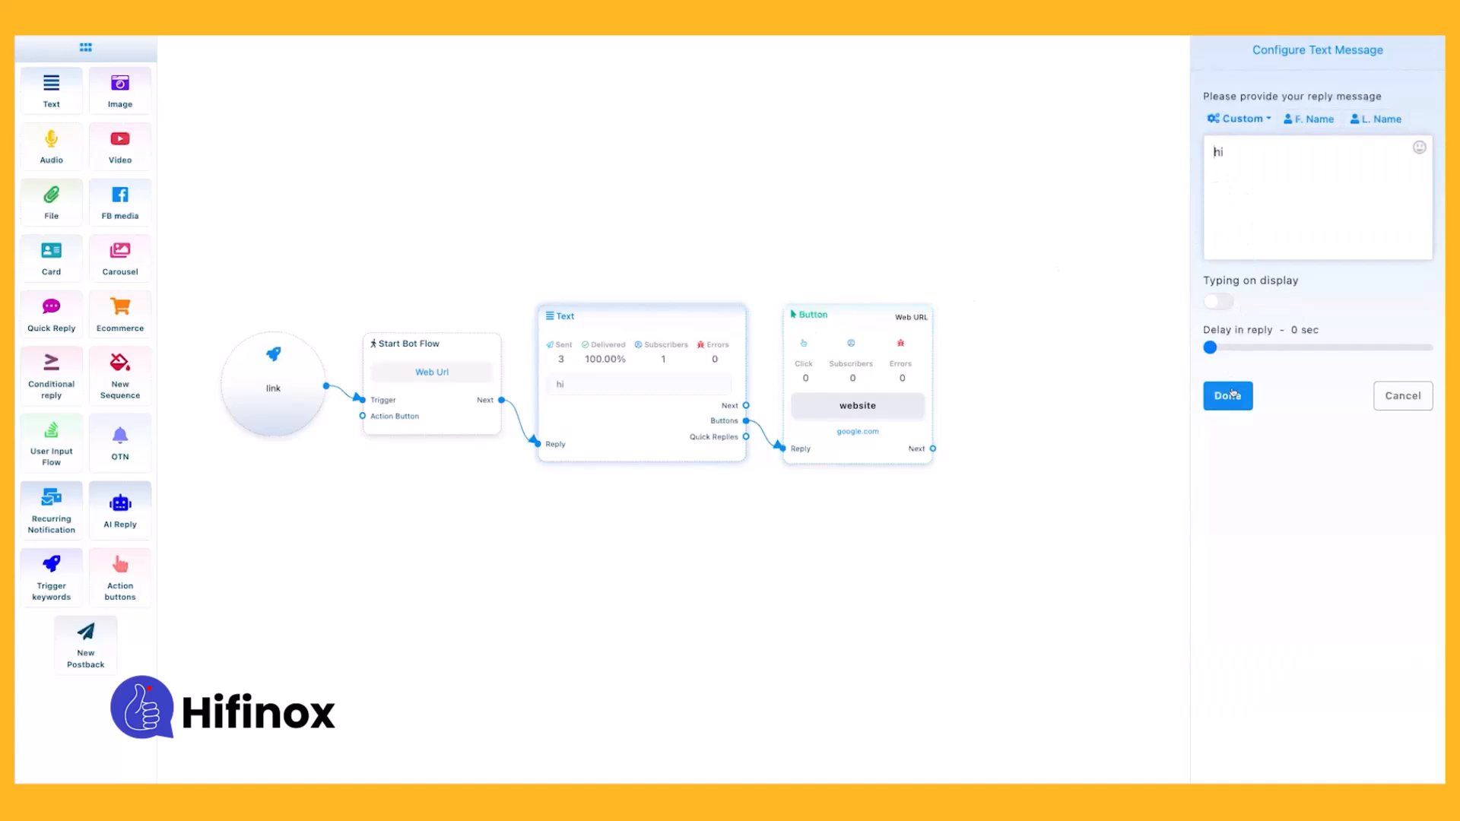
Look through the website button's type options and change its type to New postback
double_click(889, 318)
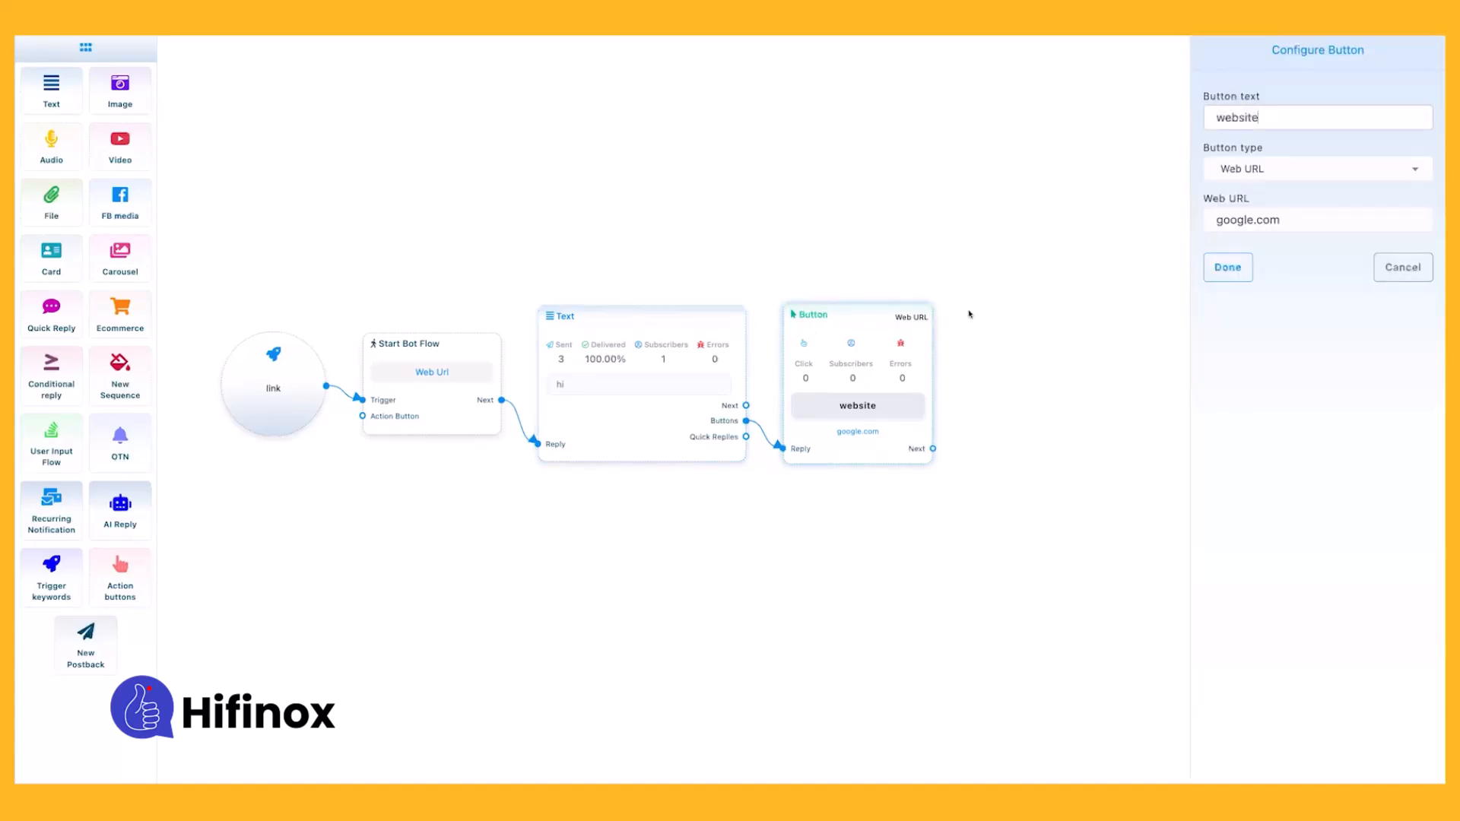
click(1284, 173)
scroll(1272, 323, down, 2)
scroll(1263, 327, up, 2)
scroll(1248, 270, up, 3)
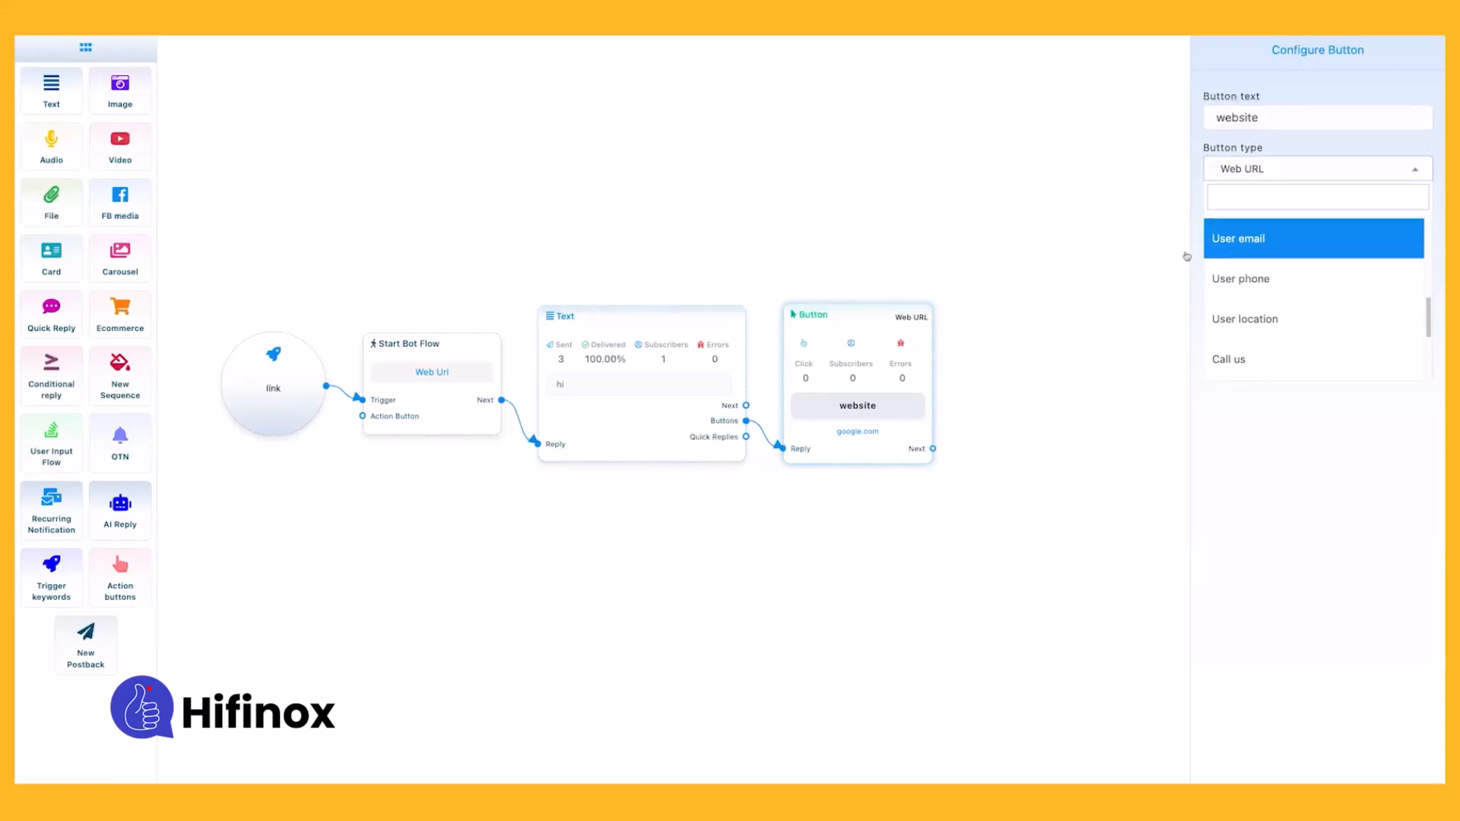
click(1129, 259)
click(1252, 179)
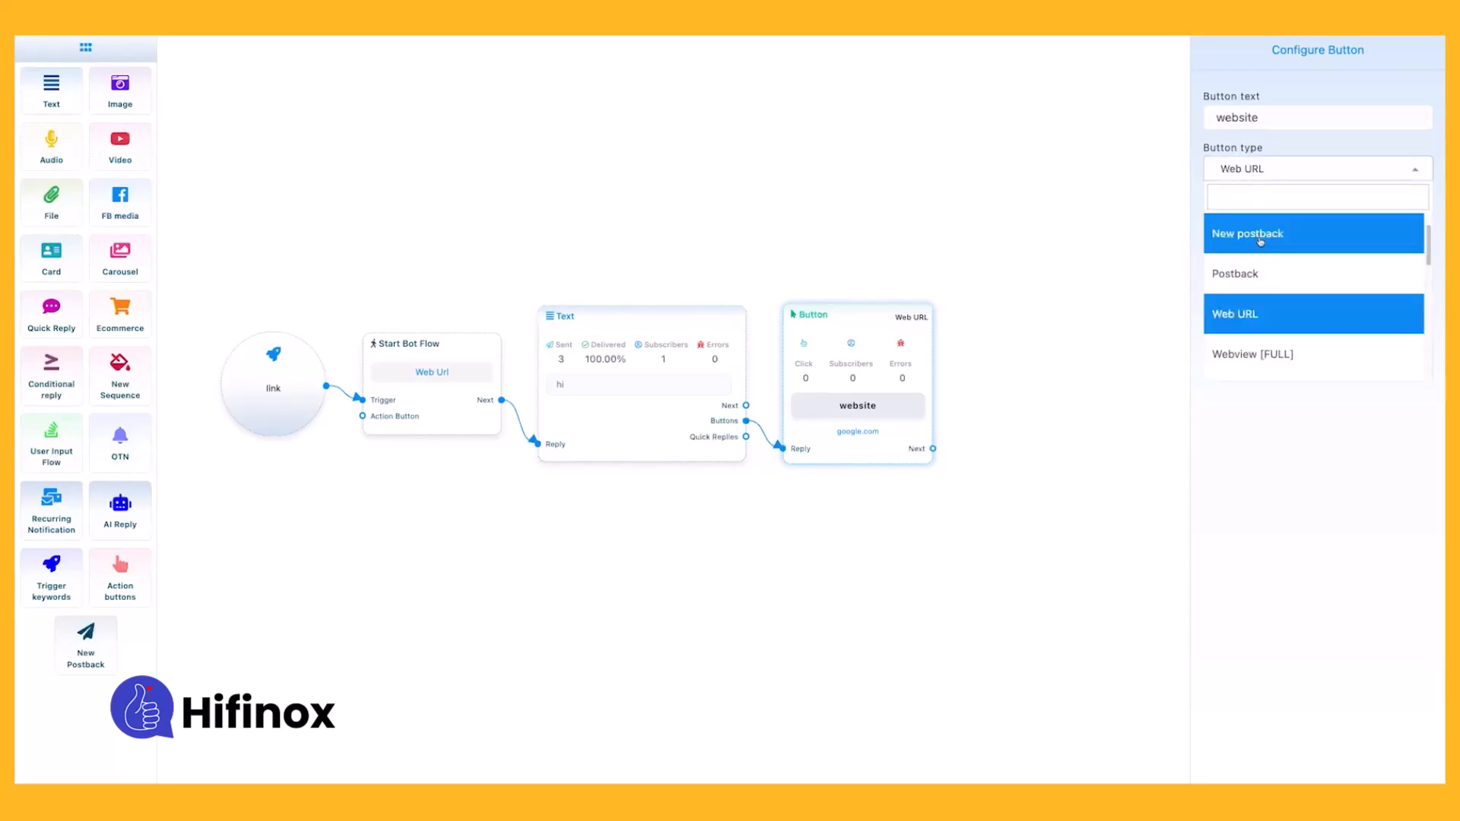
click(1260, 236)
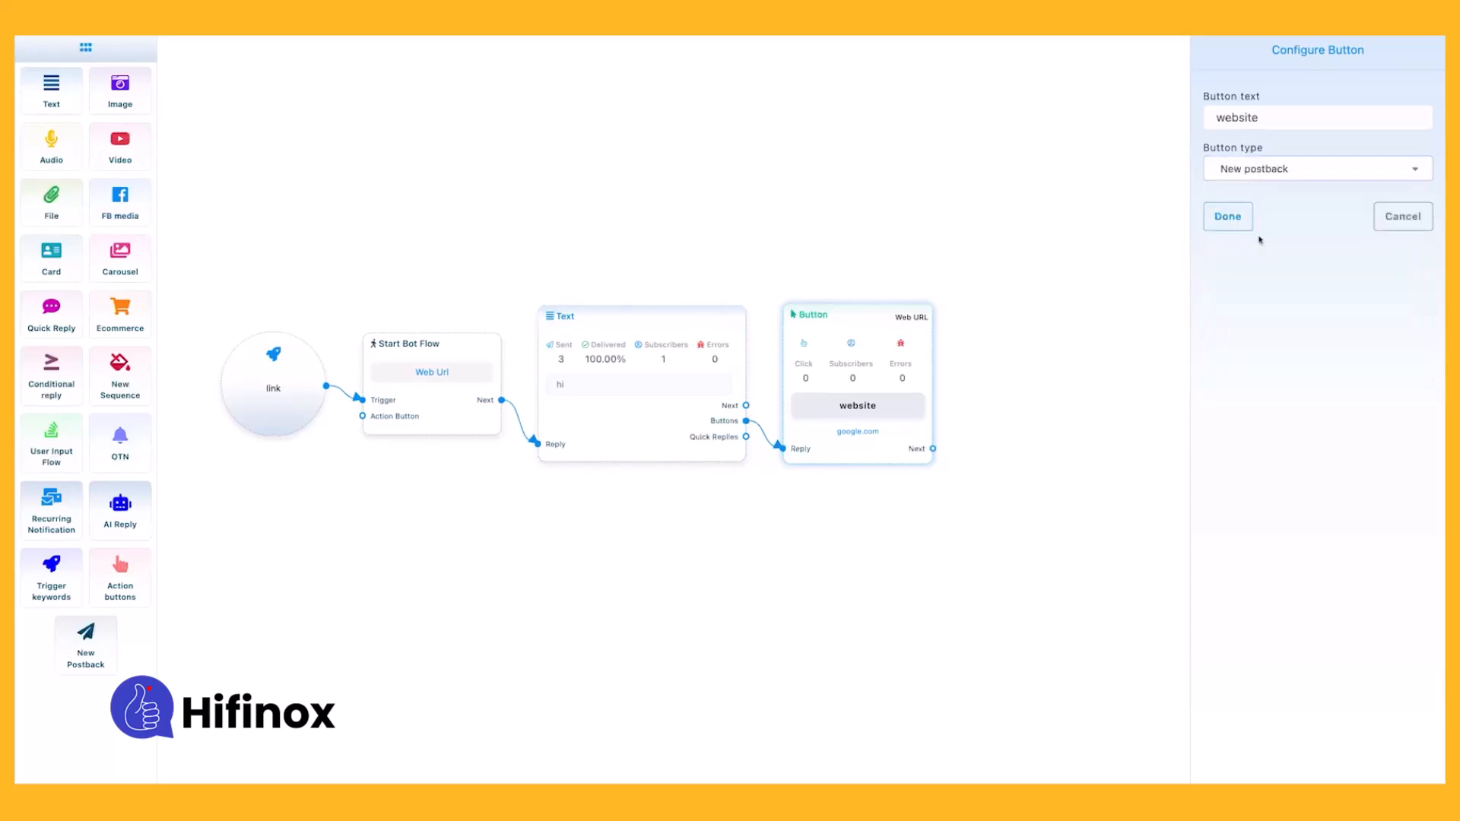
click(1224, 219)
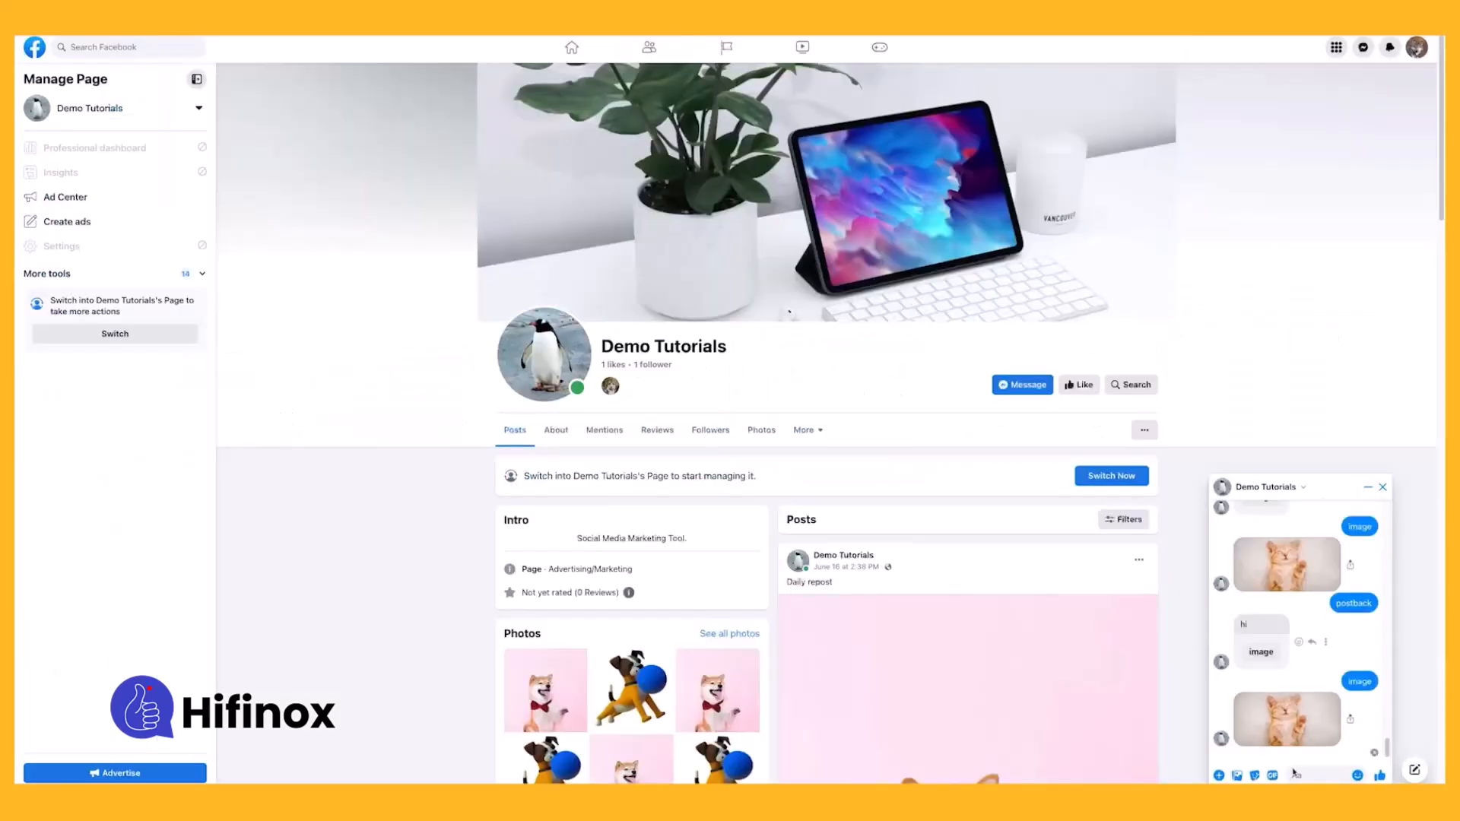
Switch to the Demo Tutorials page on Facebook, send "postback" in its Messenger chat and choose the image button in the reply
text(postback)
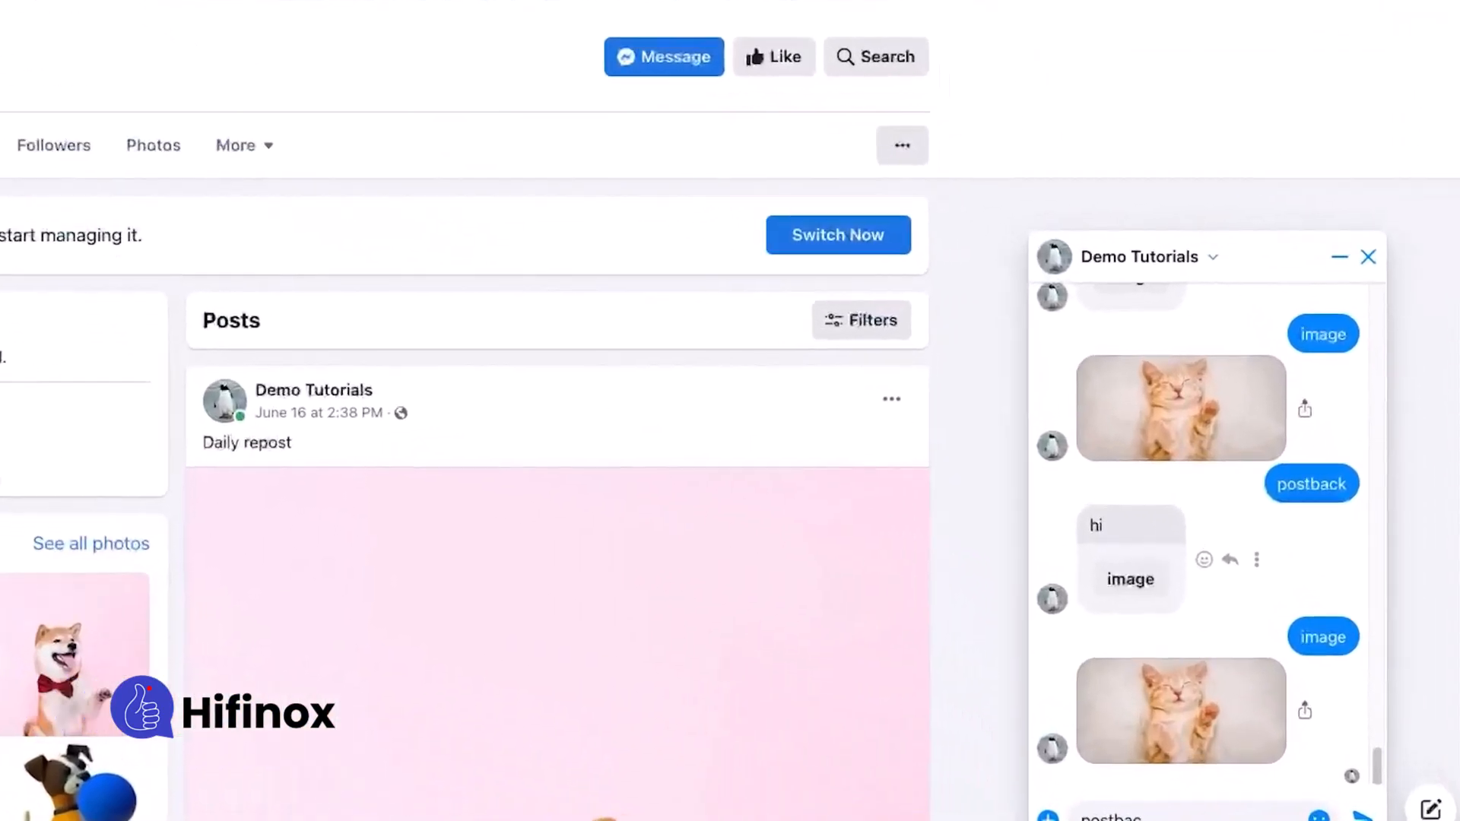
key(Return)
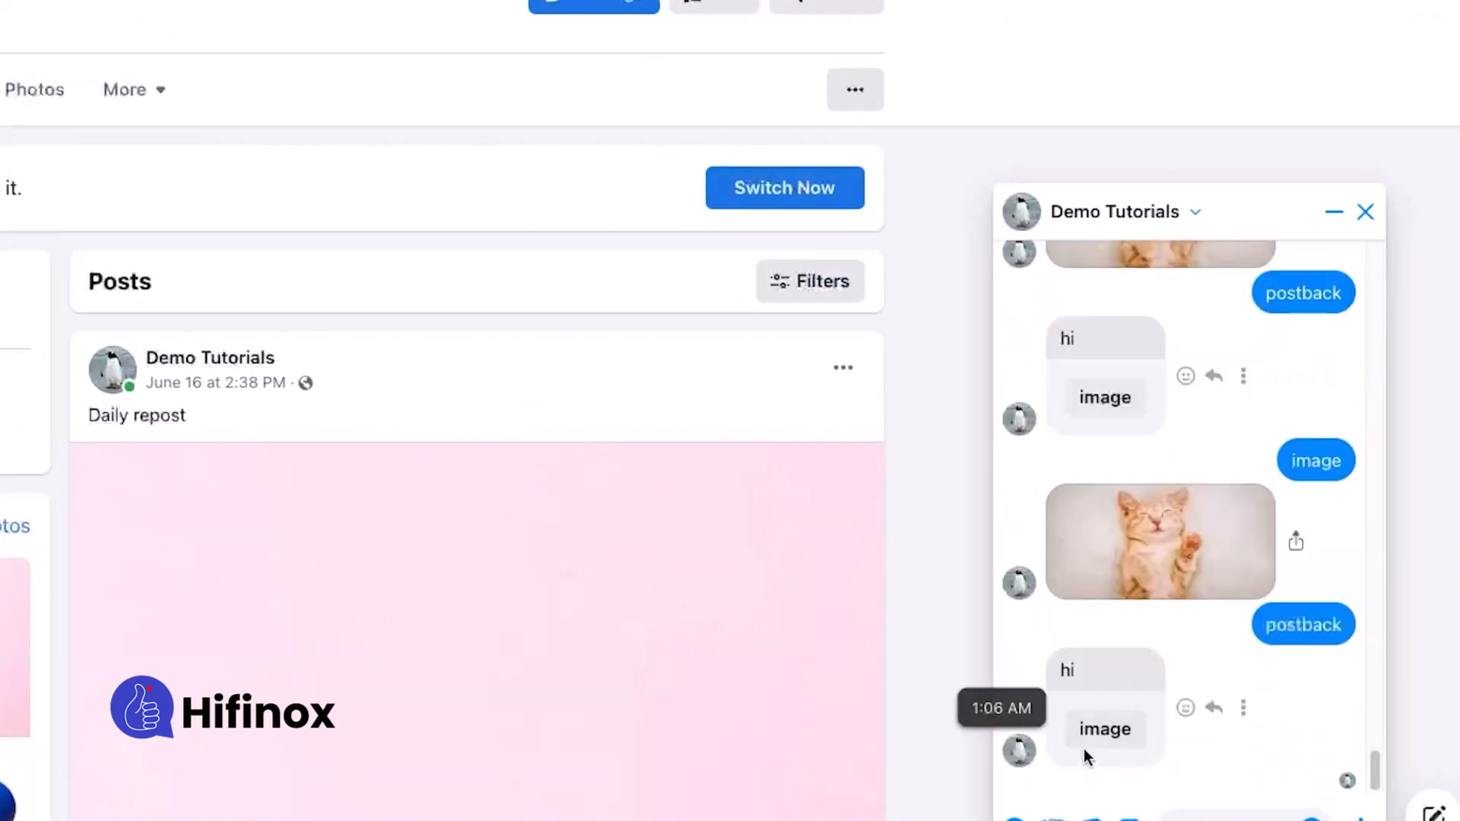
click(1111, 747)
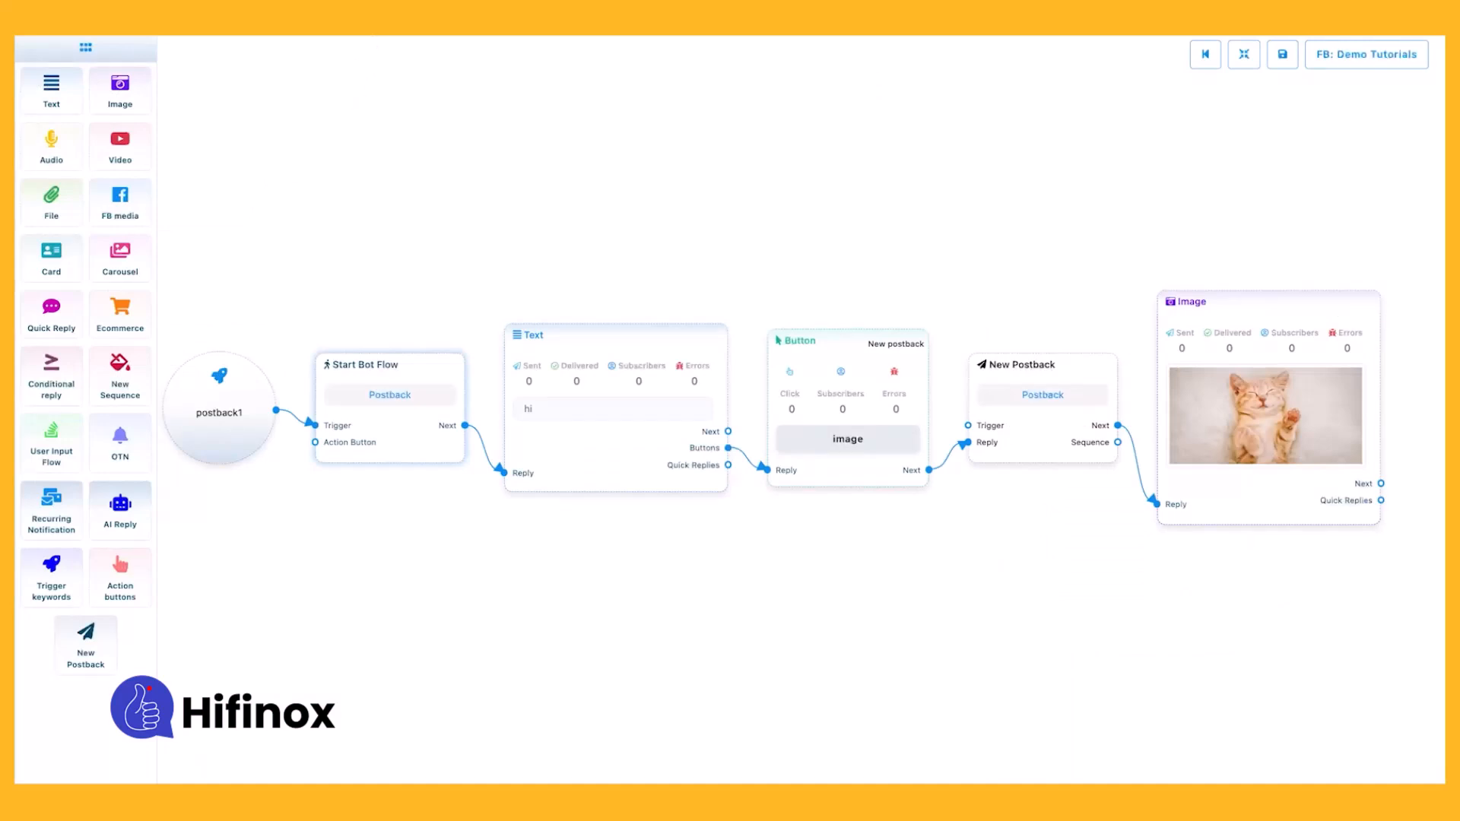
Create a new bot flow and connect a Trigger keywords node with the keyword postback2 to Start Bot Flow
click(1307, 306)
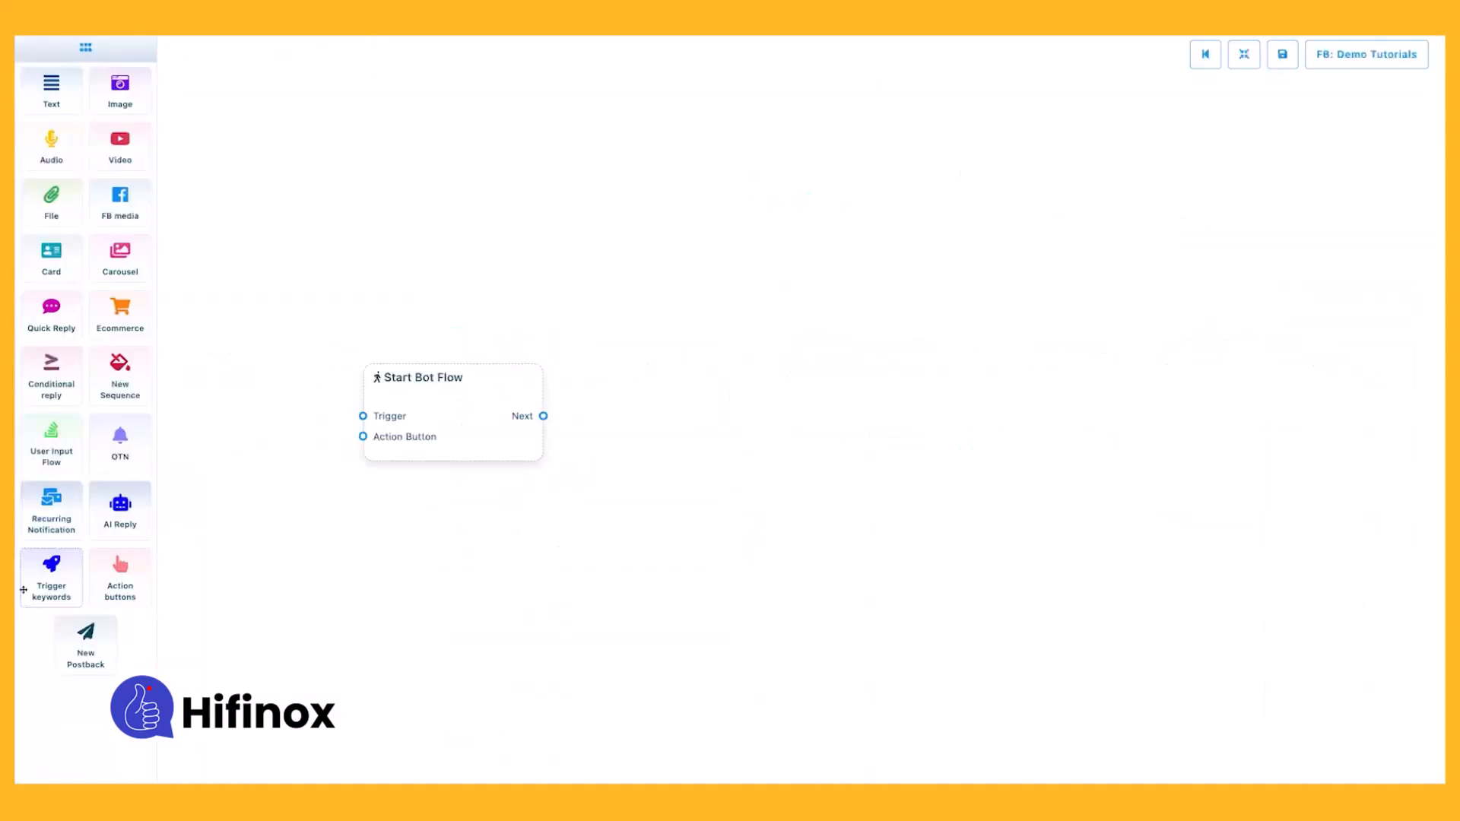
drag(50, 582, 221, 580)
drag(293, 585, 363, 416)
drag(469, 429, 565, 523)
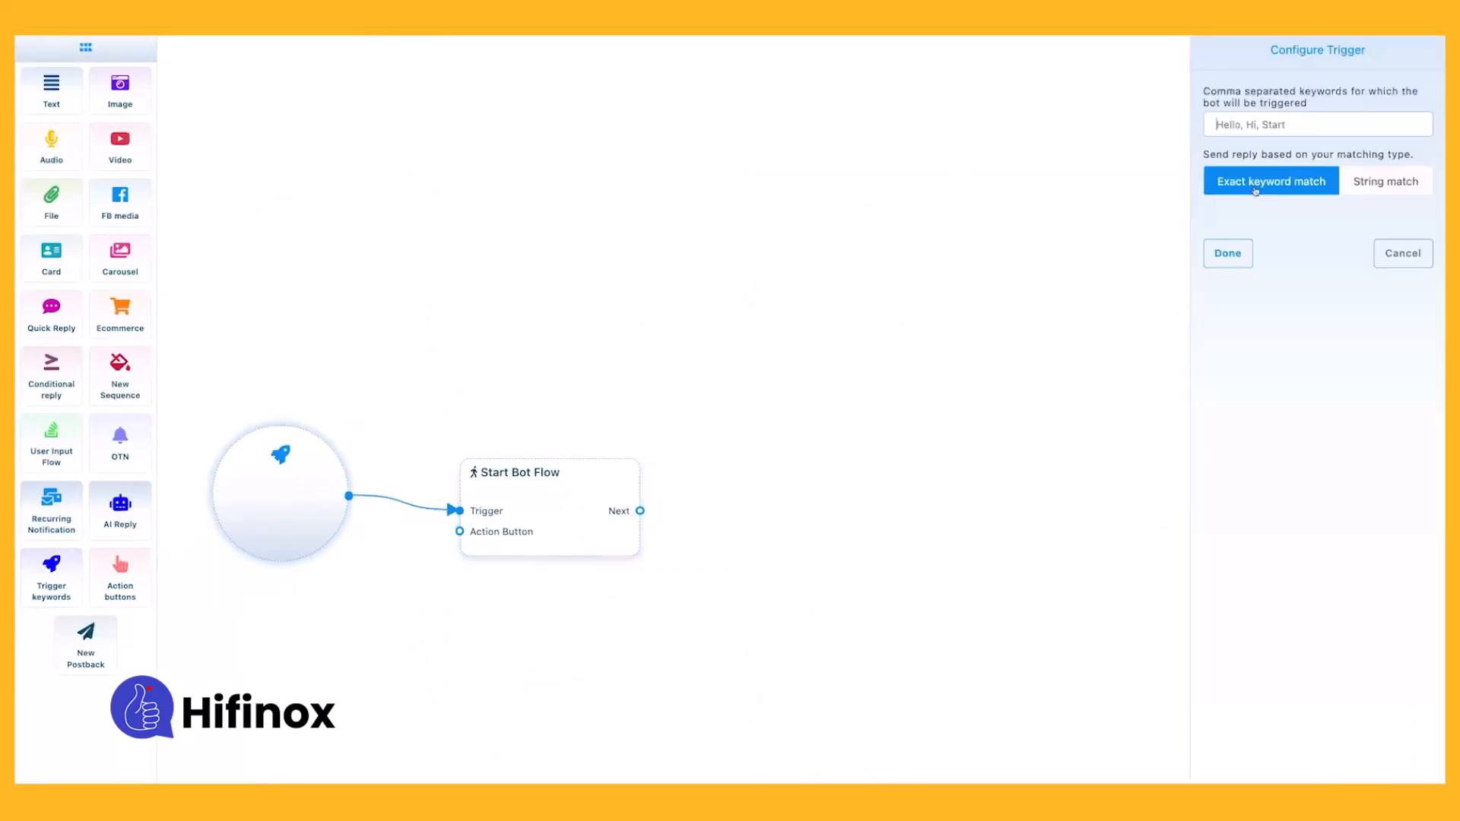
text(postback2)
click(1208, 260)
drag(317, 490, 323, 505)
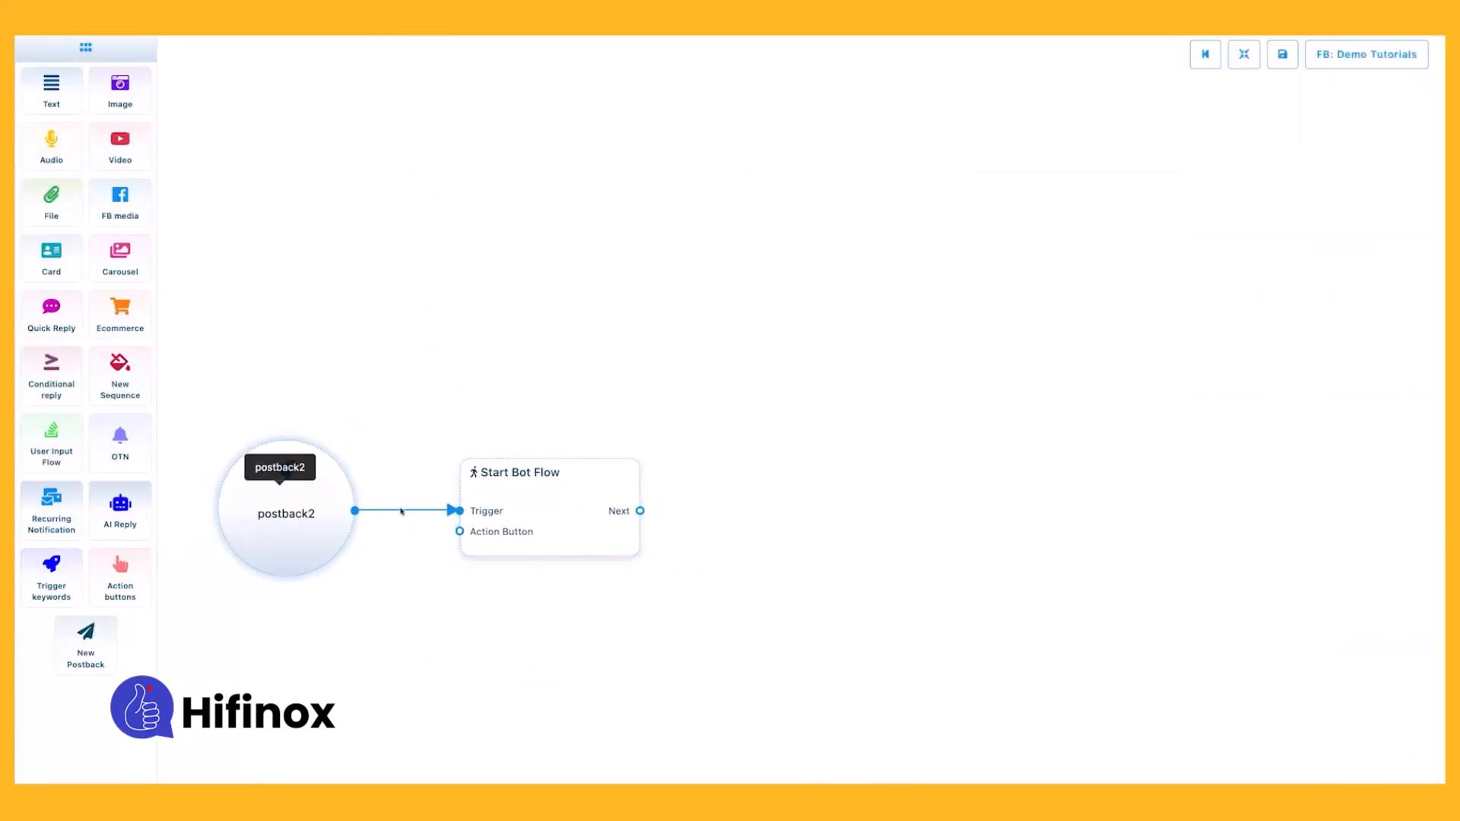
Reposition the Start Bot Flow node and title it Hi
drag(518, 508, 467, 507)
double_click(489, 508)
click(1253, 123)
click(1226, 226)
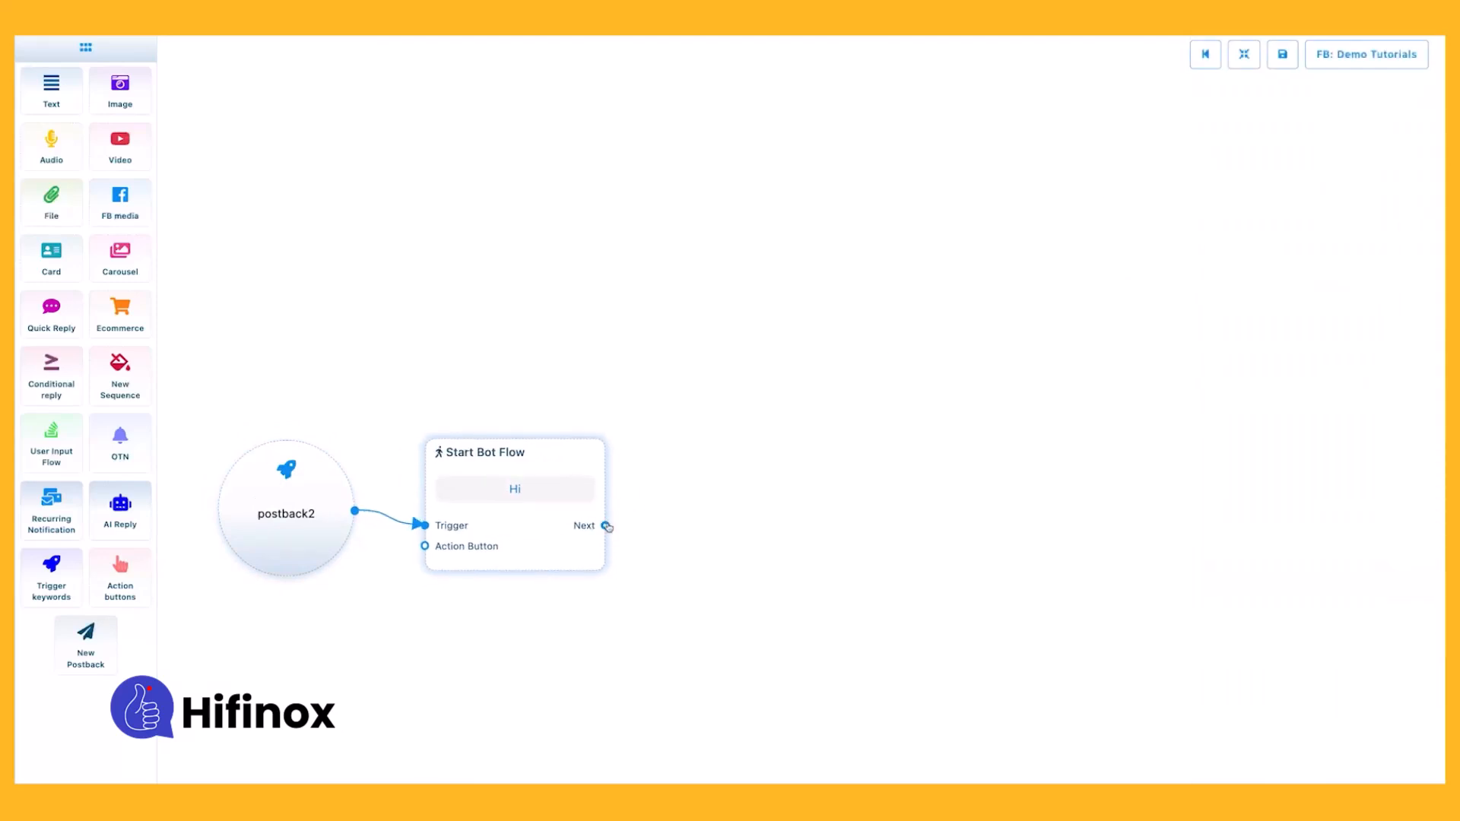
Add a Text node after Start Bot Flow and attach a Button node to the Text node's Buttons output
drag(611, 524, 686, 497)
click(746, 516)
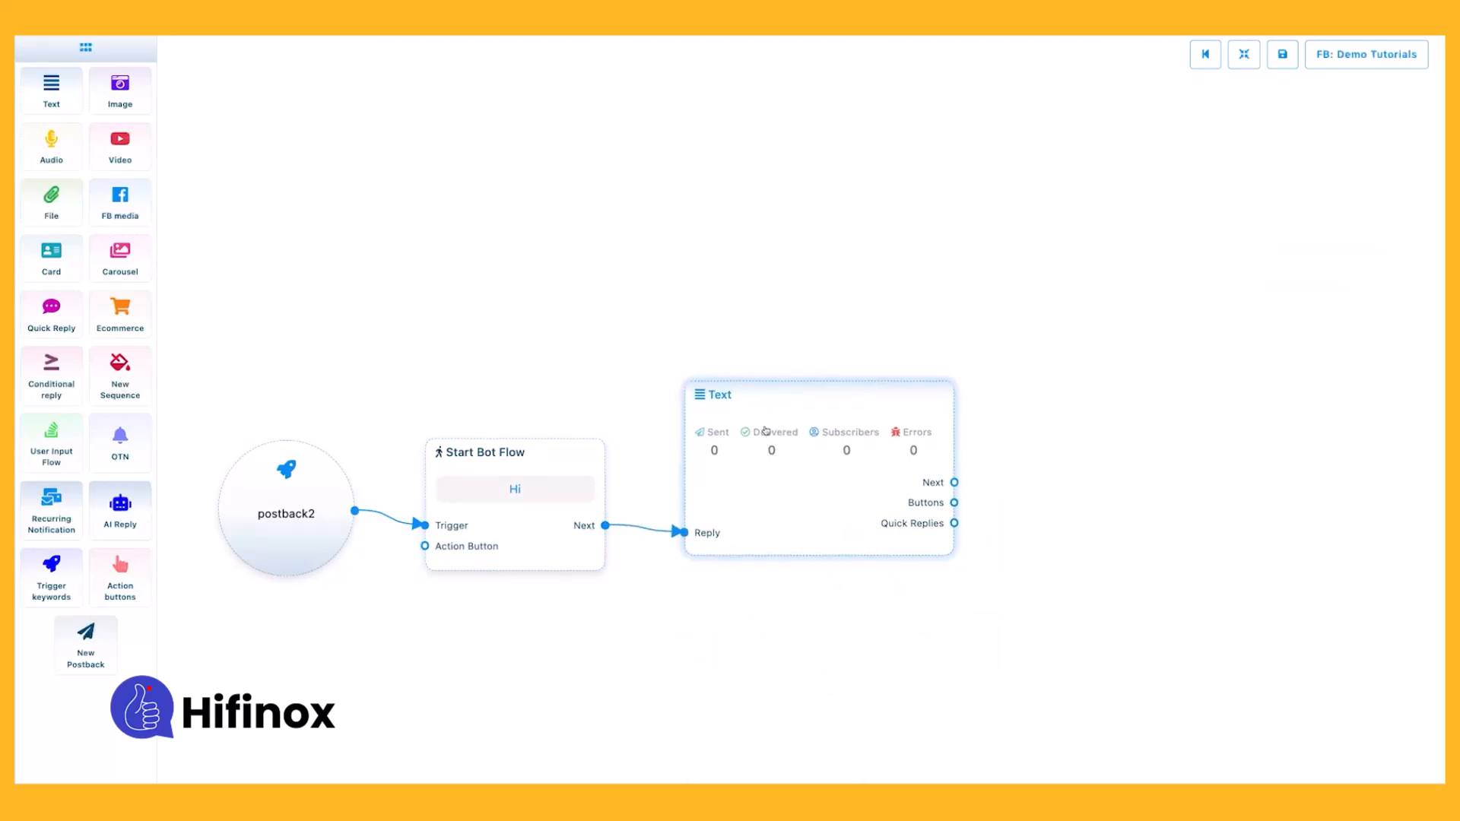
drag(945, 489, 997, 466)
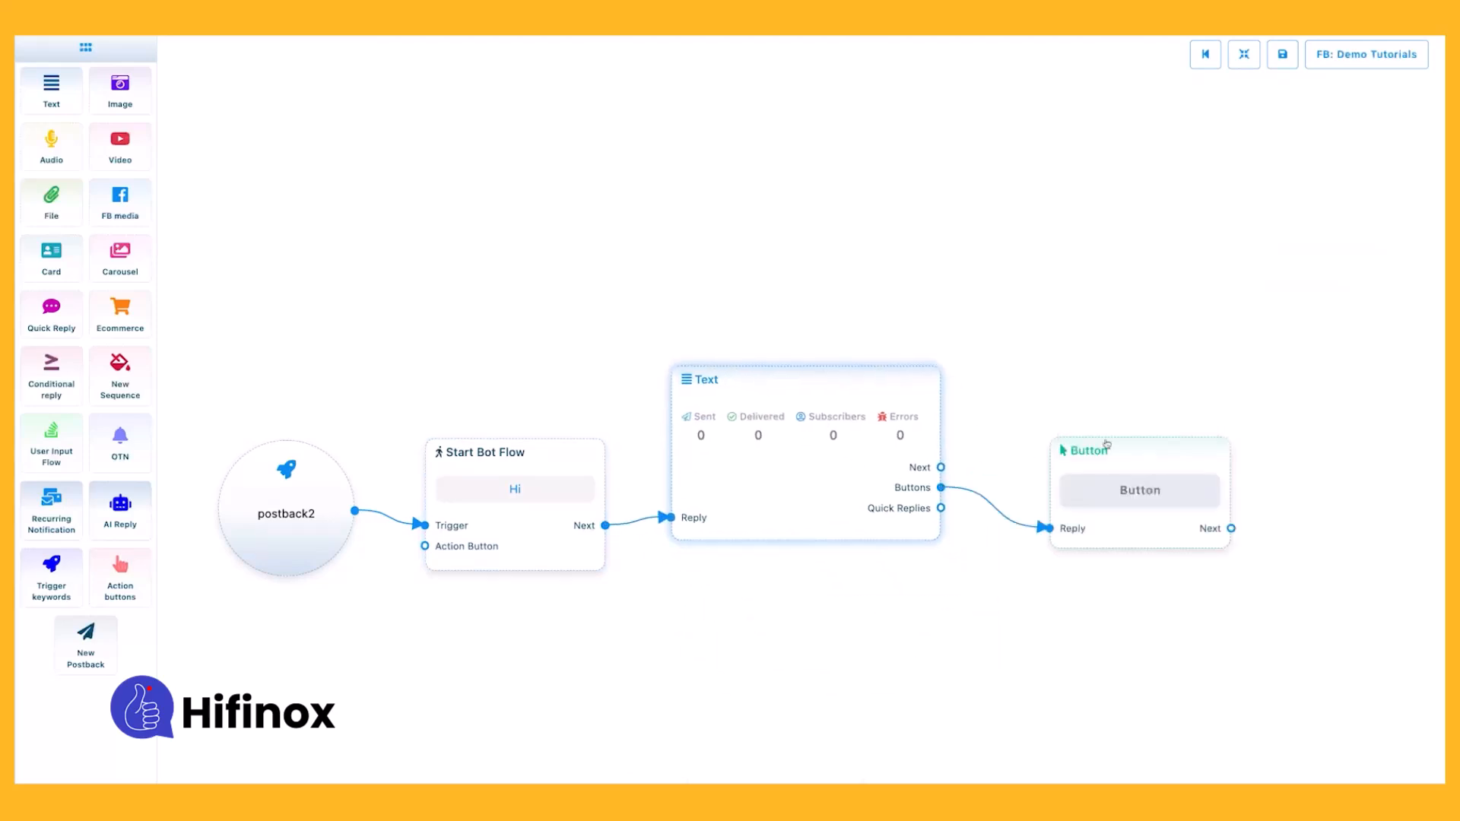
Configure the button with the text image and the type New postback, and rearrange the flow
click(1125, 567)
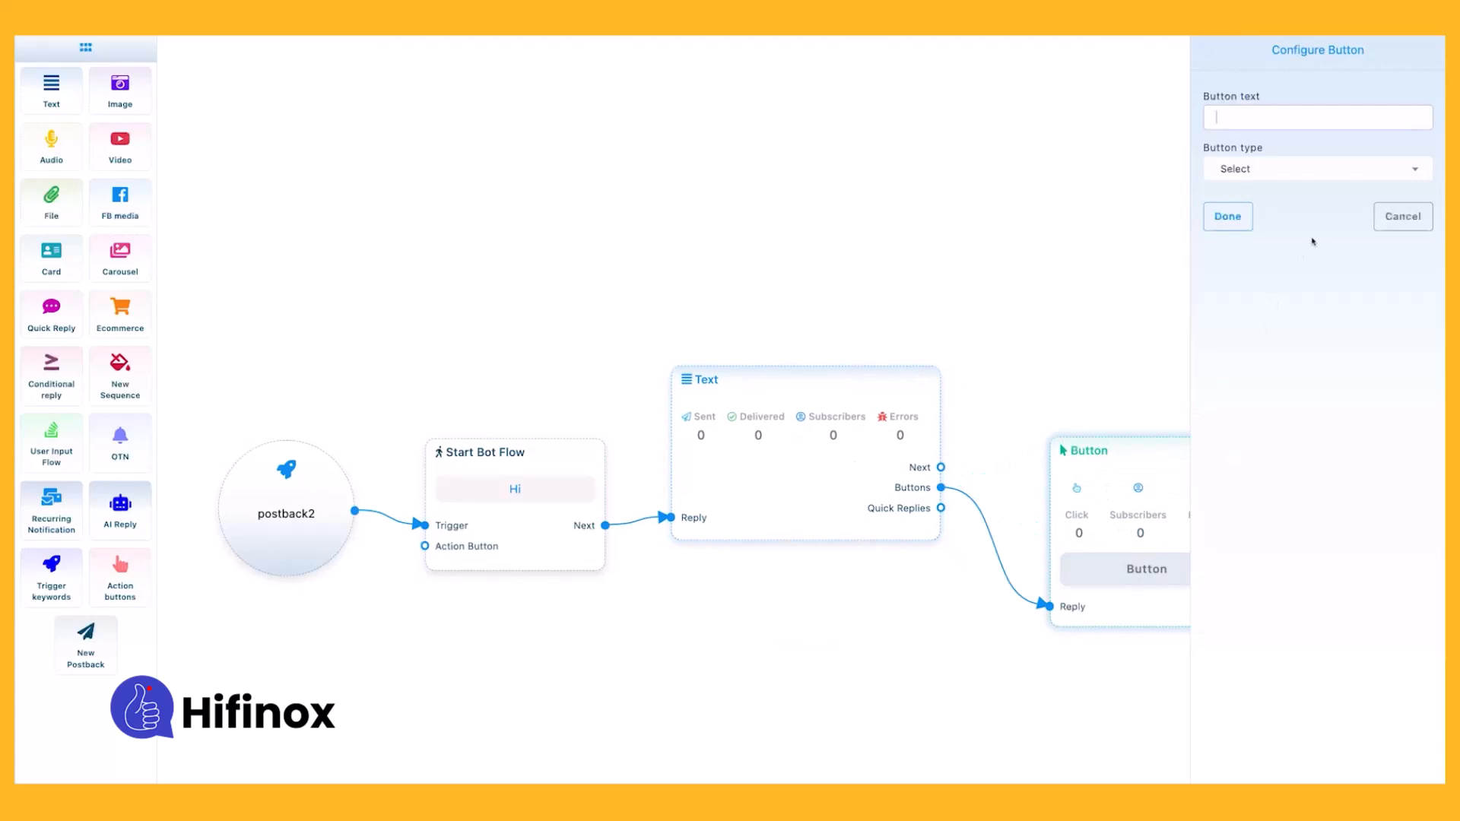
text(ima)
click(1287, 175)
click(1261, 273)
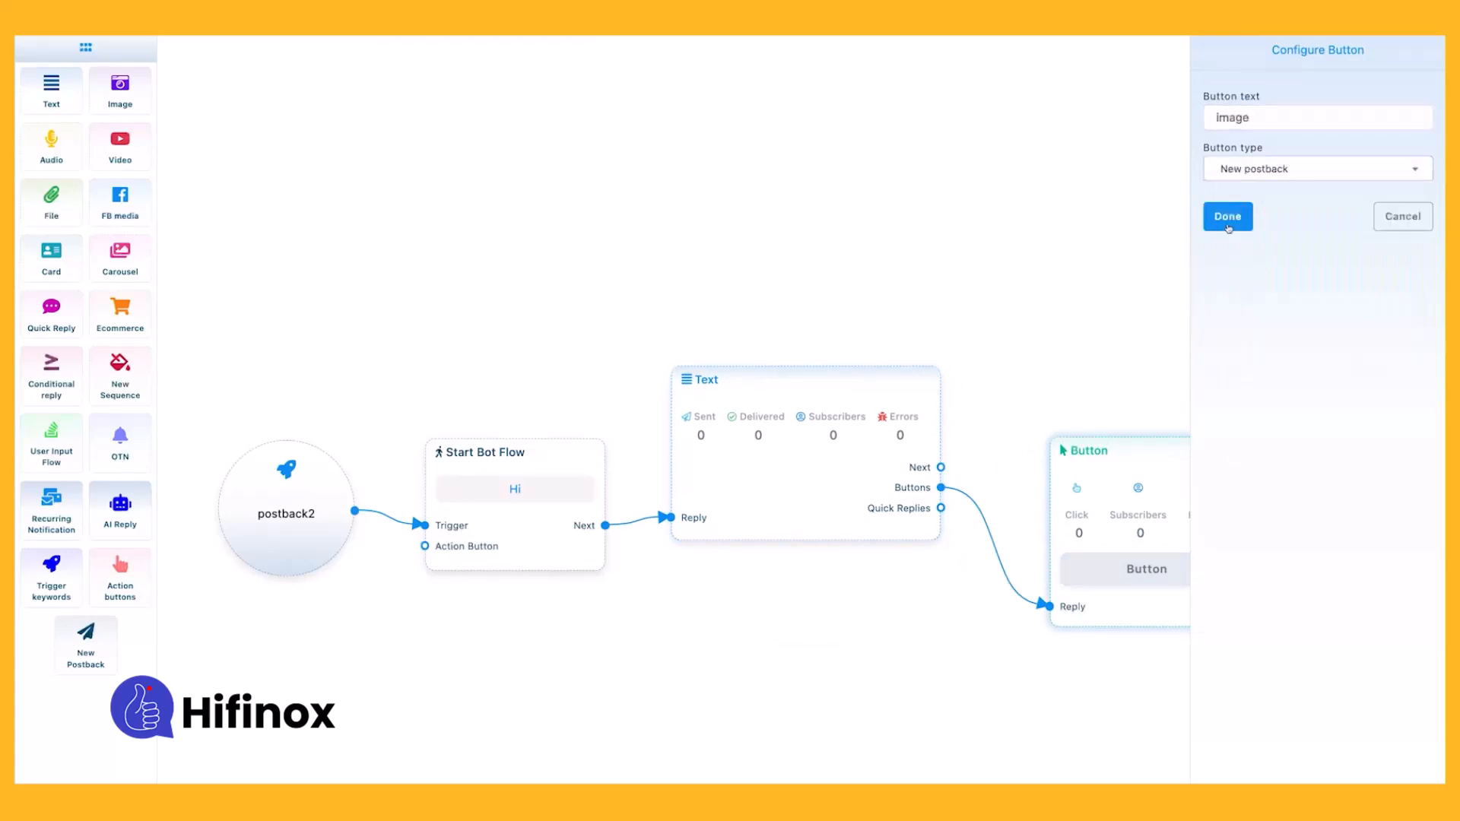
click(1229, 220)
click(1244, 54)
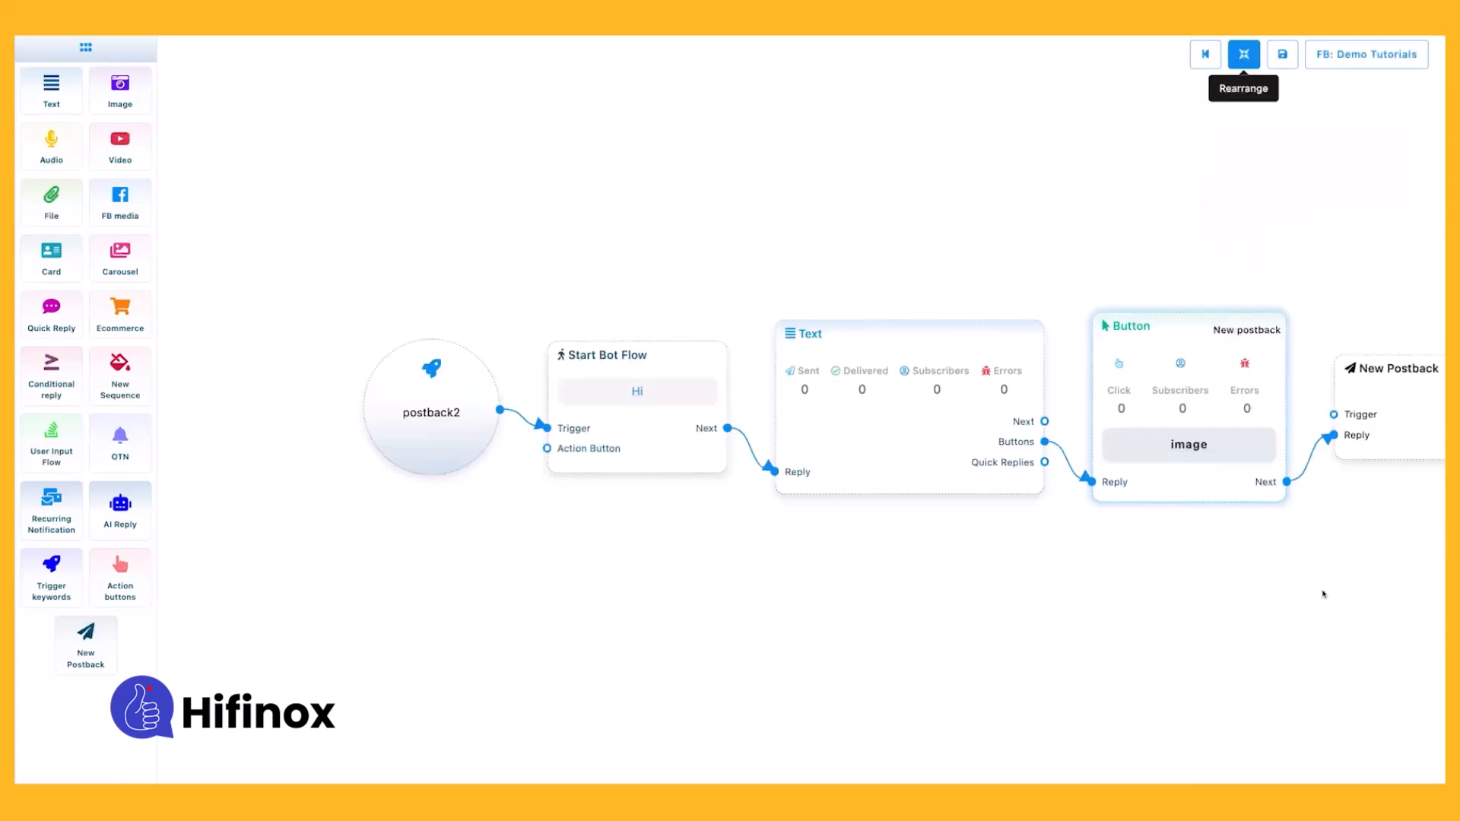
Add an Image node after the New Postback node and an Audio node after the Image node
drag(939, 425, 1019, 423)
click(1065, 517)
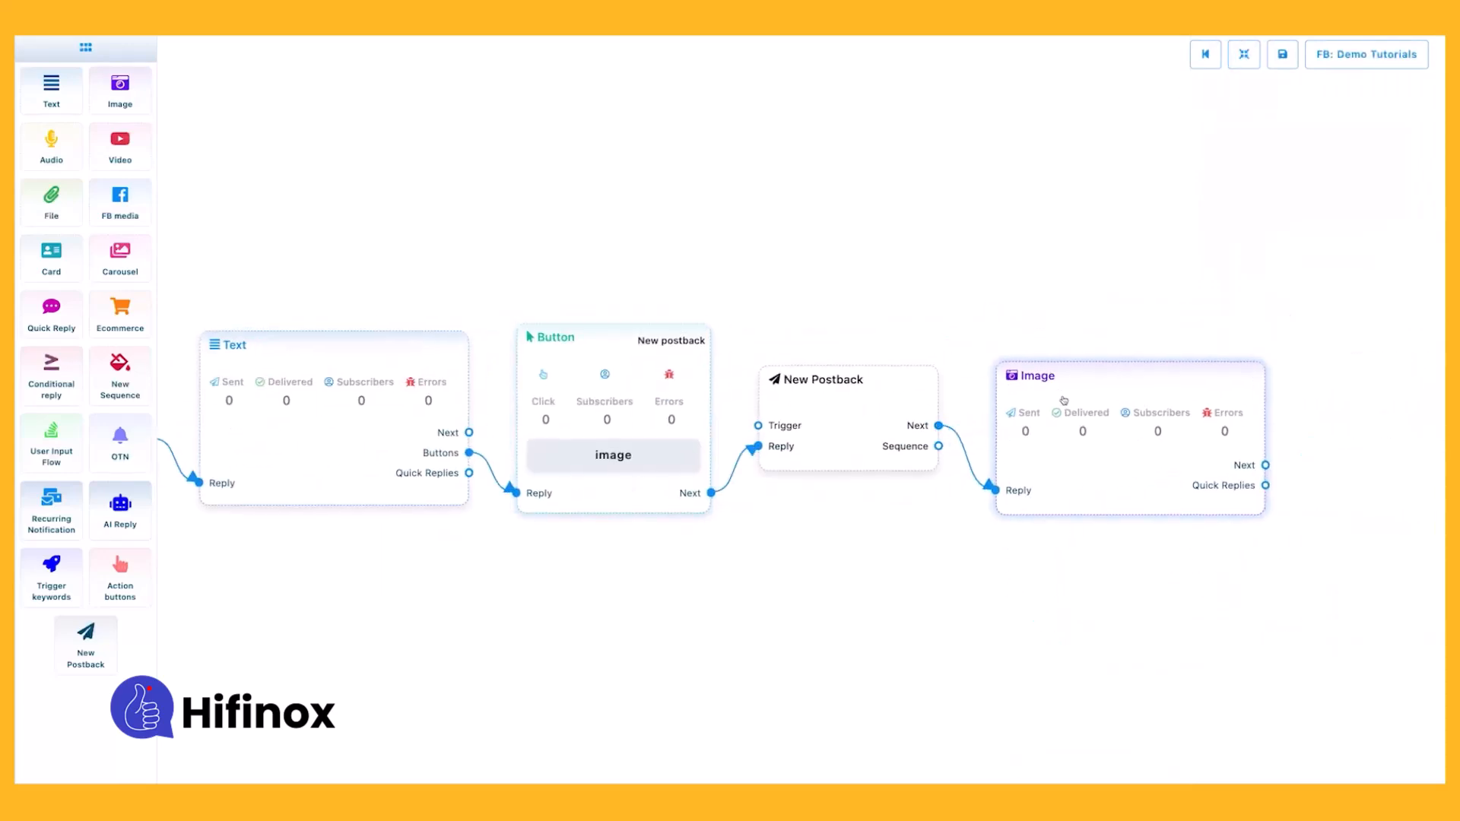
drag(910, 484, 1010, 418)
click(1065, 602)
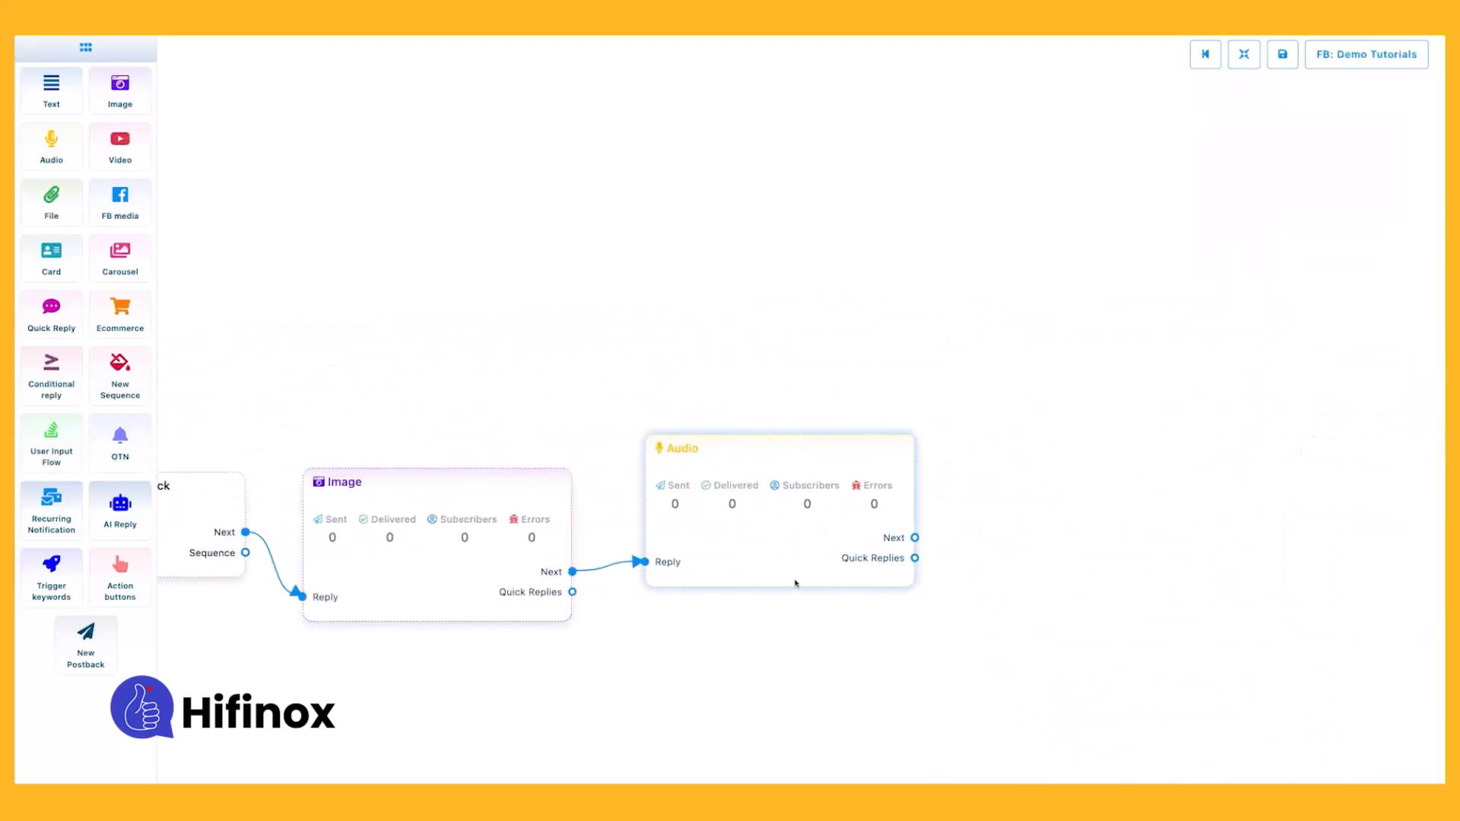
Reposition the Audio node and connect a Text node to its Next output
drag(755, 525, 758, 570)
drag(757, 651, 769, 532)
drag(931, 463, 979, 440)
right_click(979, 441)
click(1133, 446)
drag(911, 472, 985, 348)
click(1050, 394)
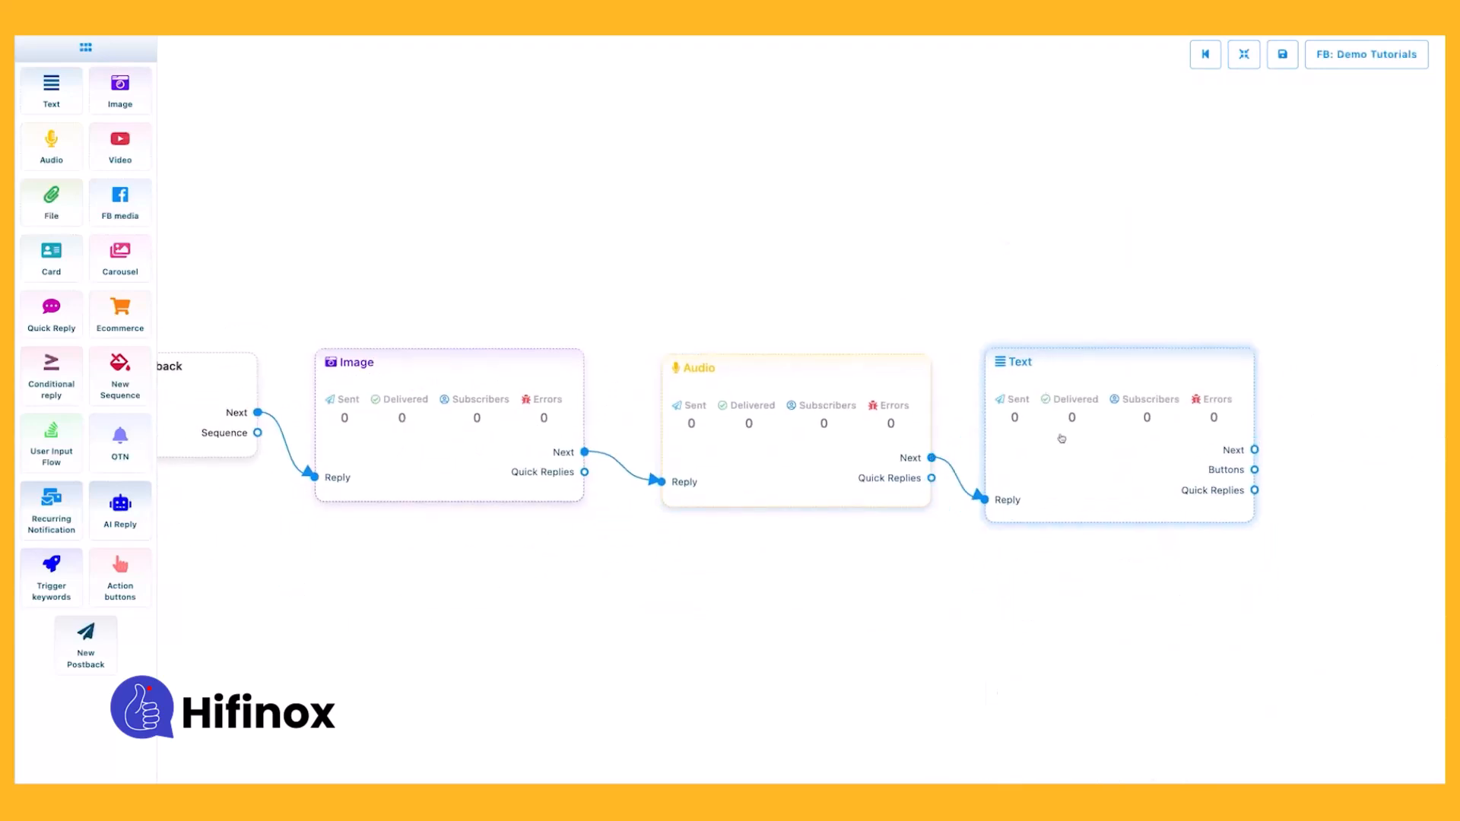
Attach three Button nodes to the Buttons output of the Text node that follows the Audio node
drag(1208, 571, 796, 590)
drag(842, 492, 973, 226)
drag(841, 492, 937, 440)
scroll(917, 541, down, 1)
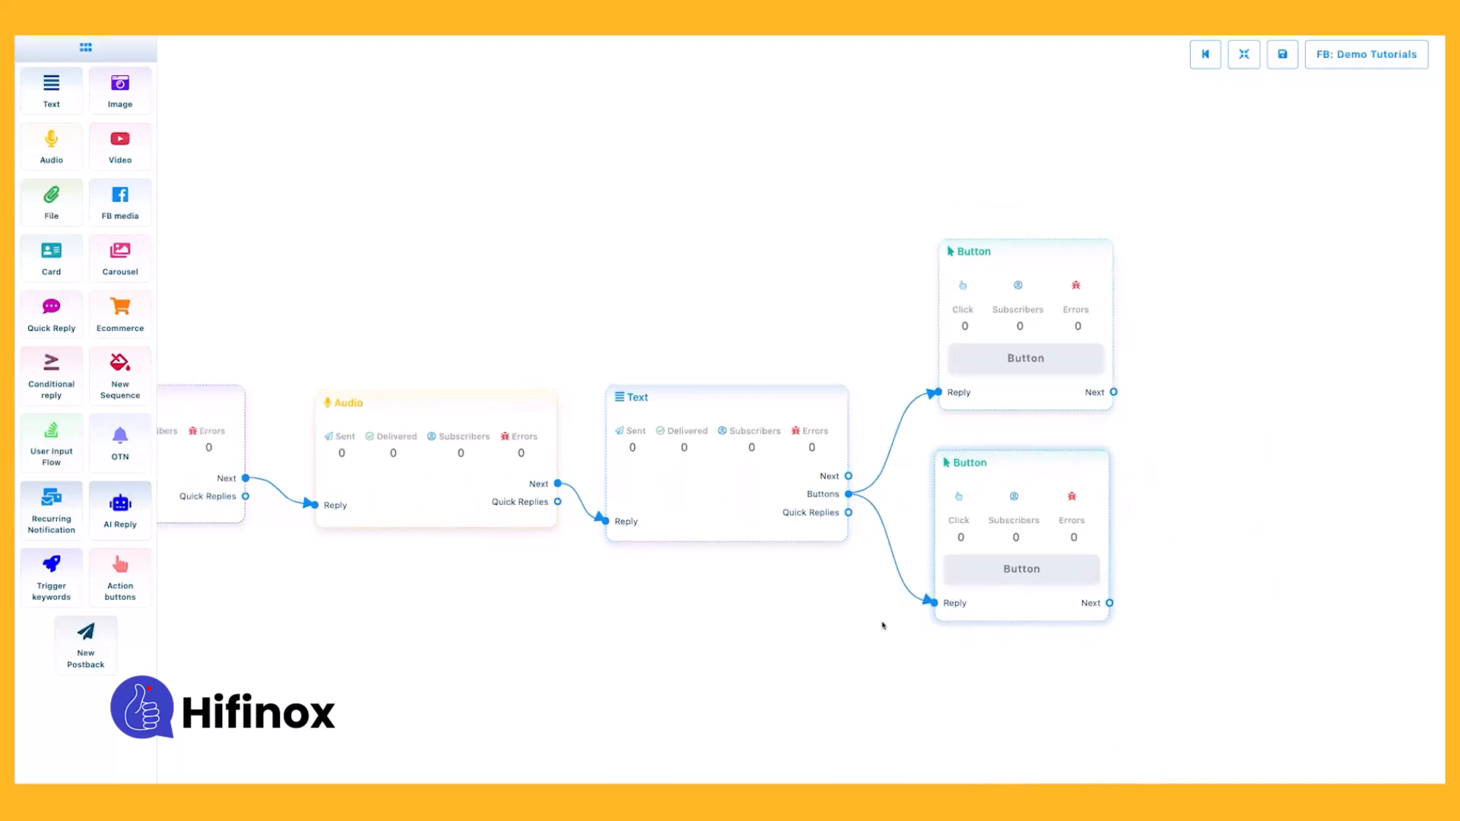
drag(917, 542, 886, 406)
drag(817, 359, 858, 484)
Set the reply message of the Text node after Start Bot Flow to hi
drag(922, 534, 966, 558)
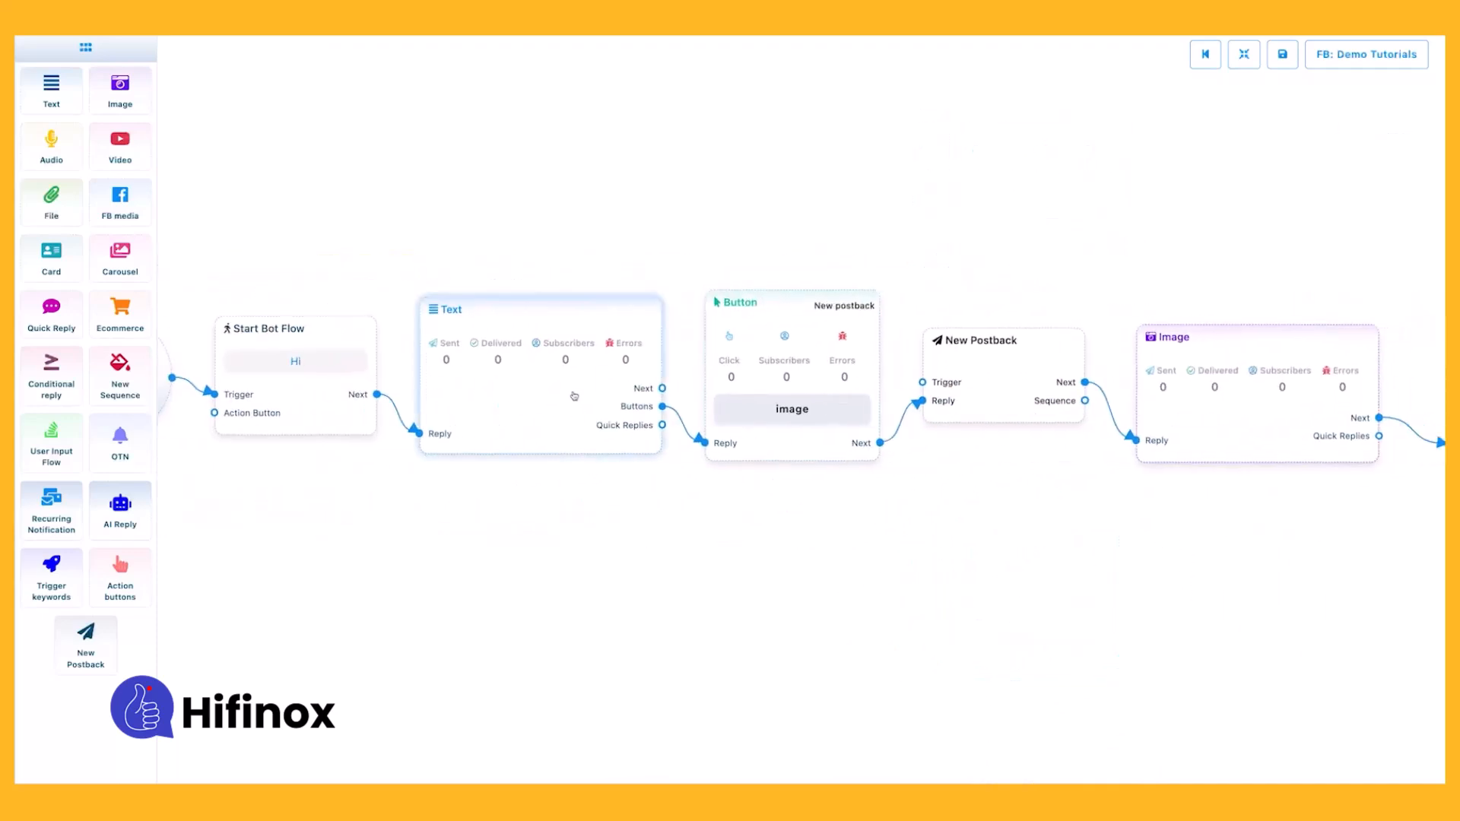
text(hi)
click(1227, 396)
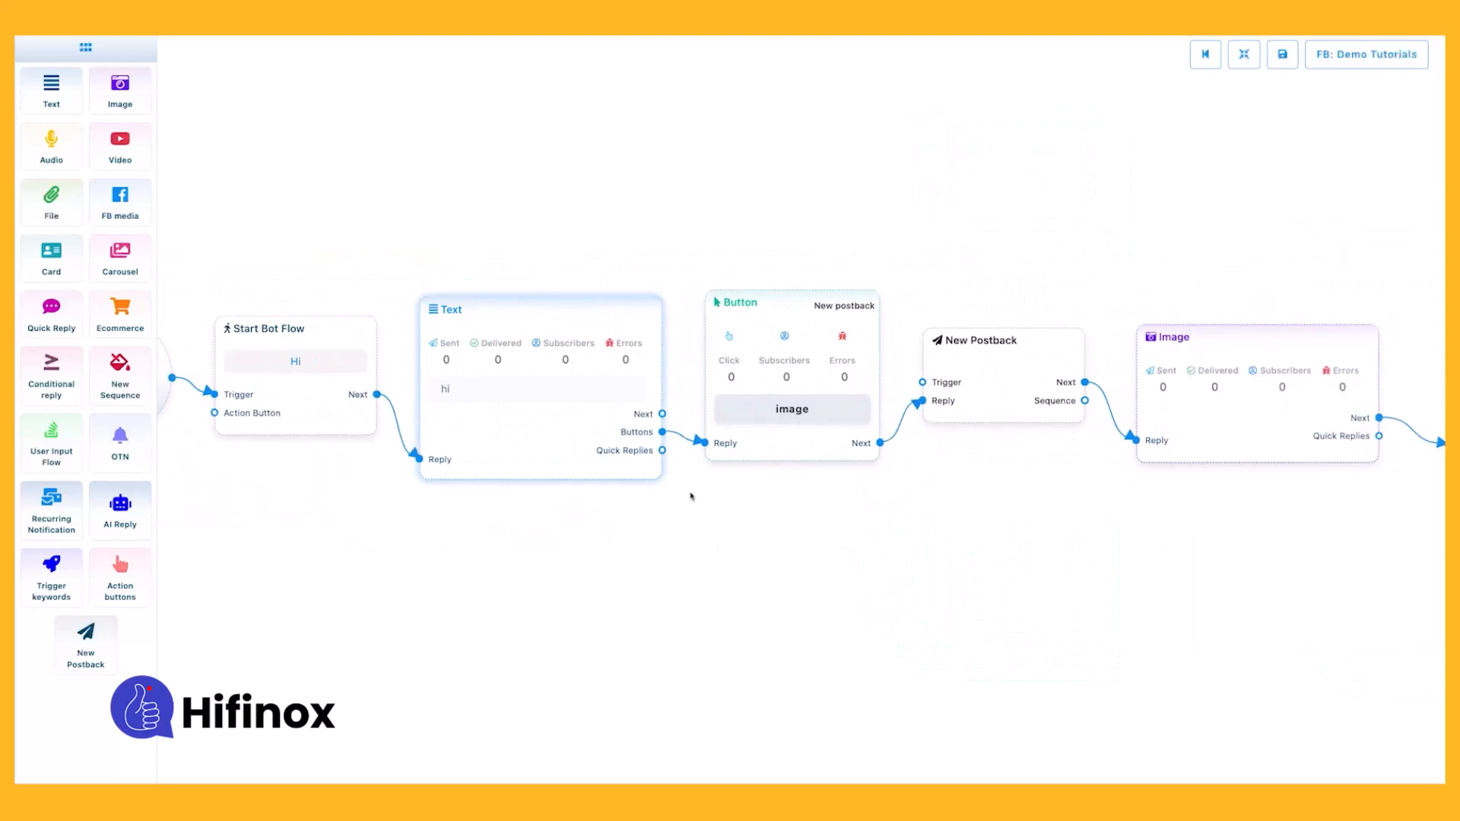
Add the kitten picture to the Image node and the 1:07 audio clip to the Audio node
drag(691, 485, 577, 484)
double_click(688, 358)
click(1227, 232)
drag(1073, 515, 655, 524)
double_click(775, 390)
click(1290, 232)
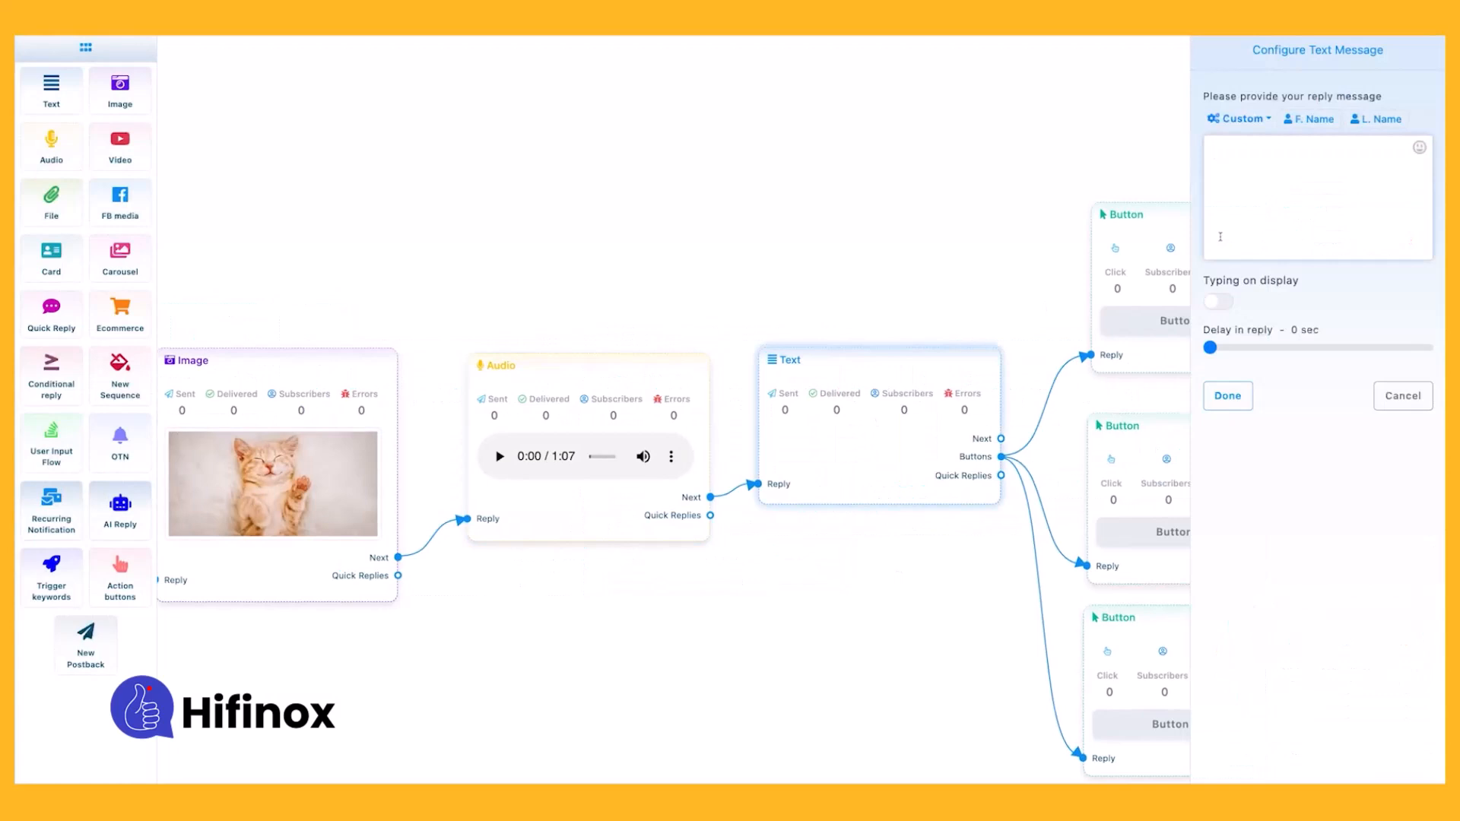
Set the second Text node's reply to hi and configure its first button as phone with the type User phone
text(hi)
click(1242, 397)
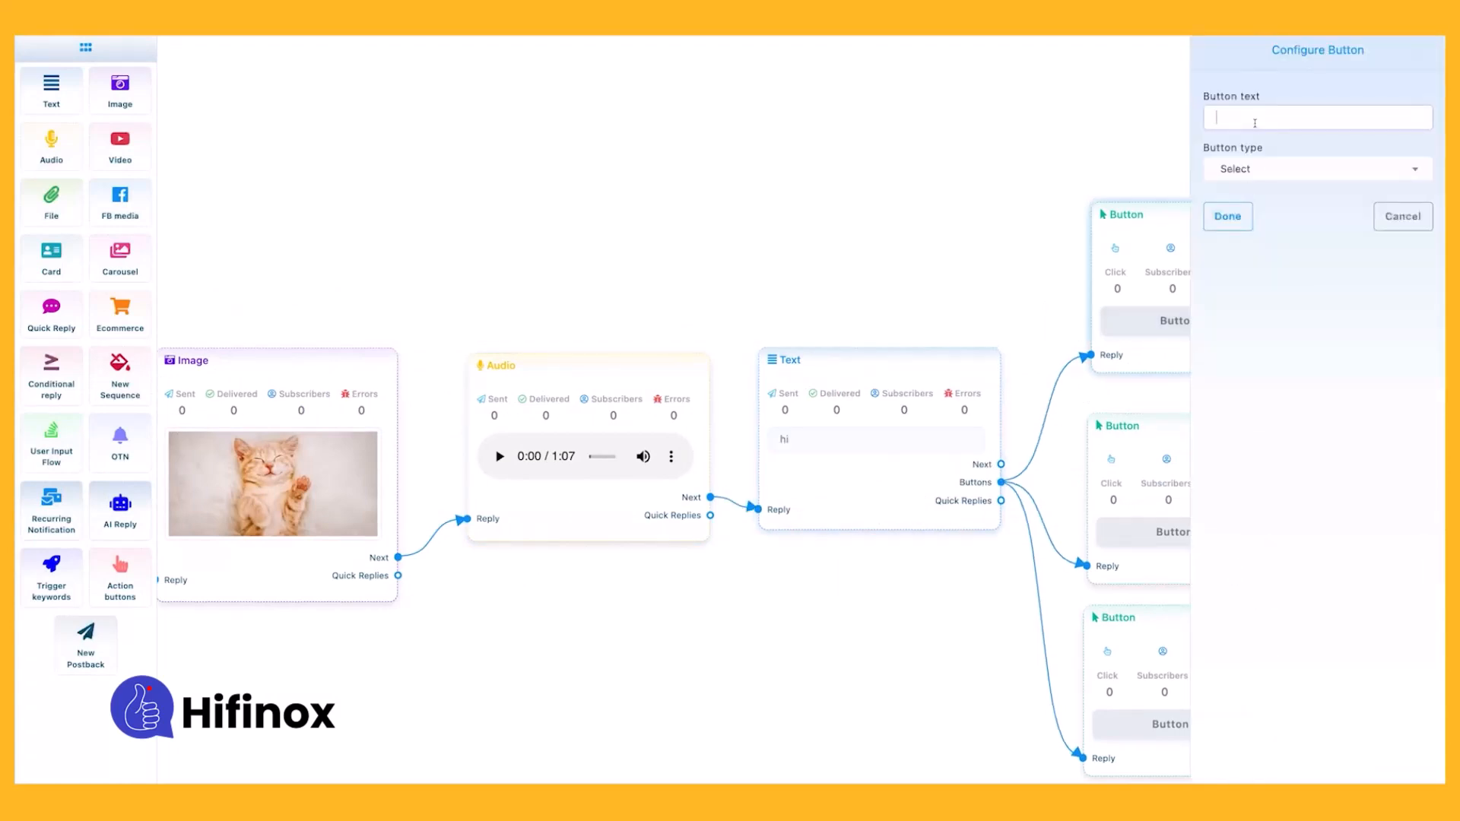
text(phone)
click(1255, 169)
scroll(1256, 260, down, 5)
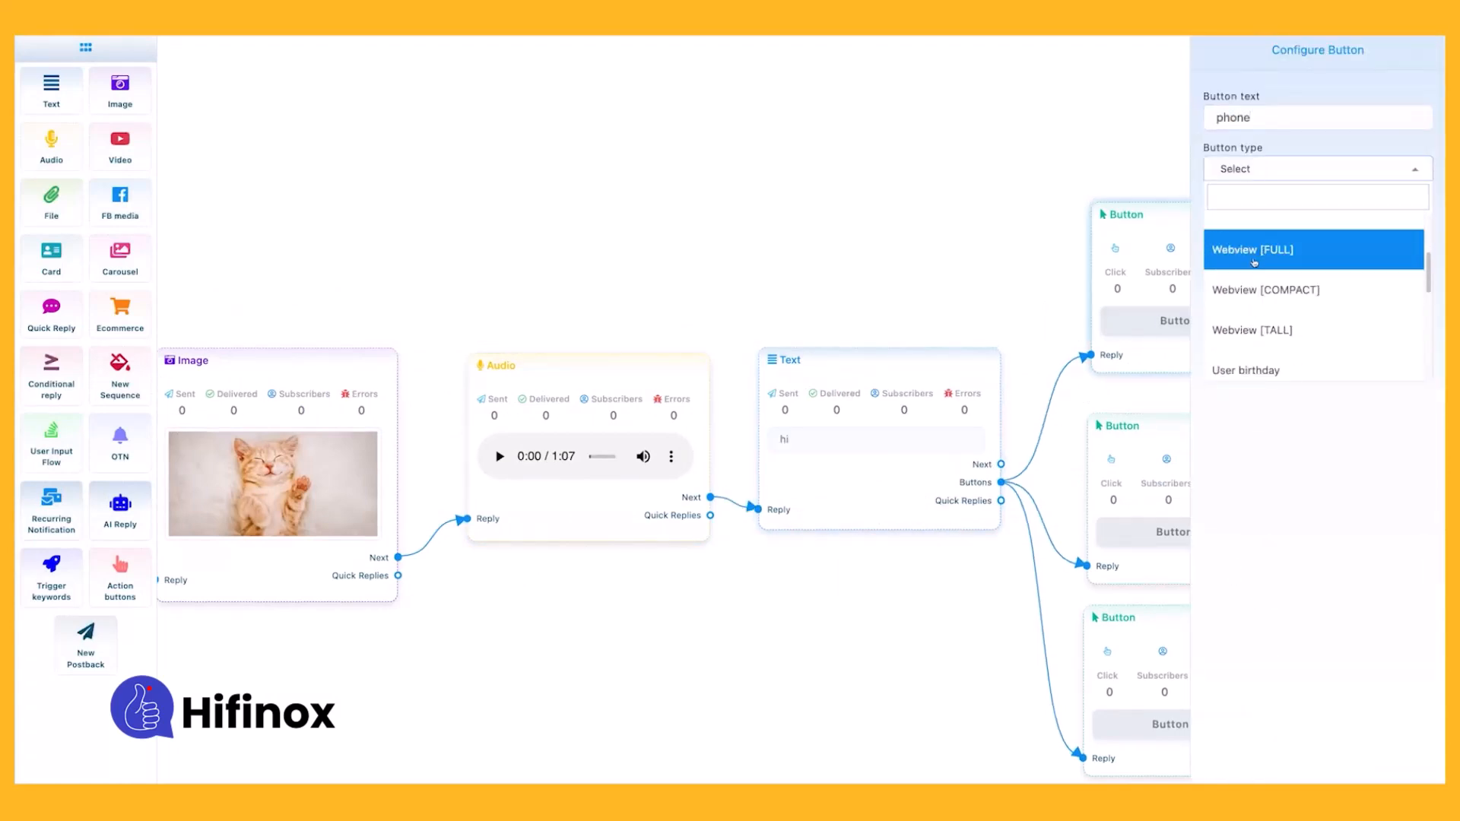
click(1253, 236)
click(1228, 217)
Configure the second button with the text chat and the type Chat with robot
double_click(1173, 473)
click(1233, 112)
text(chat)
click(1255, 169)
scroll(1255, 312, down, 6)
click(1256, 361)
click(1221, 225)
Configure the third button with the text url, the type Web URL and the address google.com
scroll(1234, 466, down, 2)
drag(1075, 636, 1028, 508)
double_click(1133, 498)
click(1254, 169)
scroll(1256, 313, down, 6)
scroll(1255, 304, up, 5)
click(1255, 266)
click(1245, 221)
text(google.com)
click(1215, 113)
text(url)
click(1228, 267)
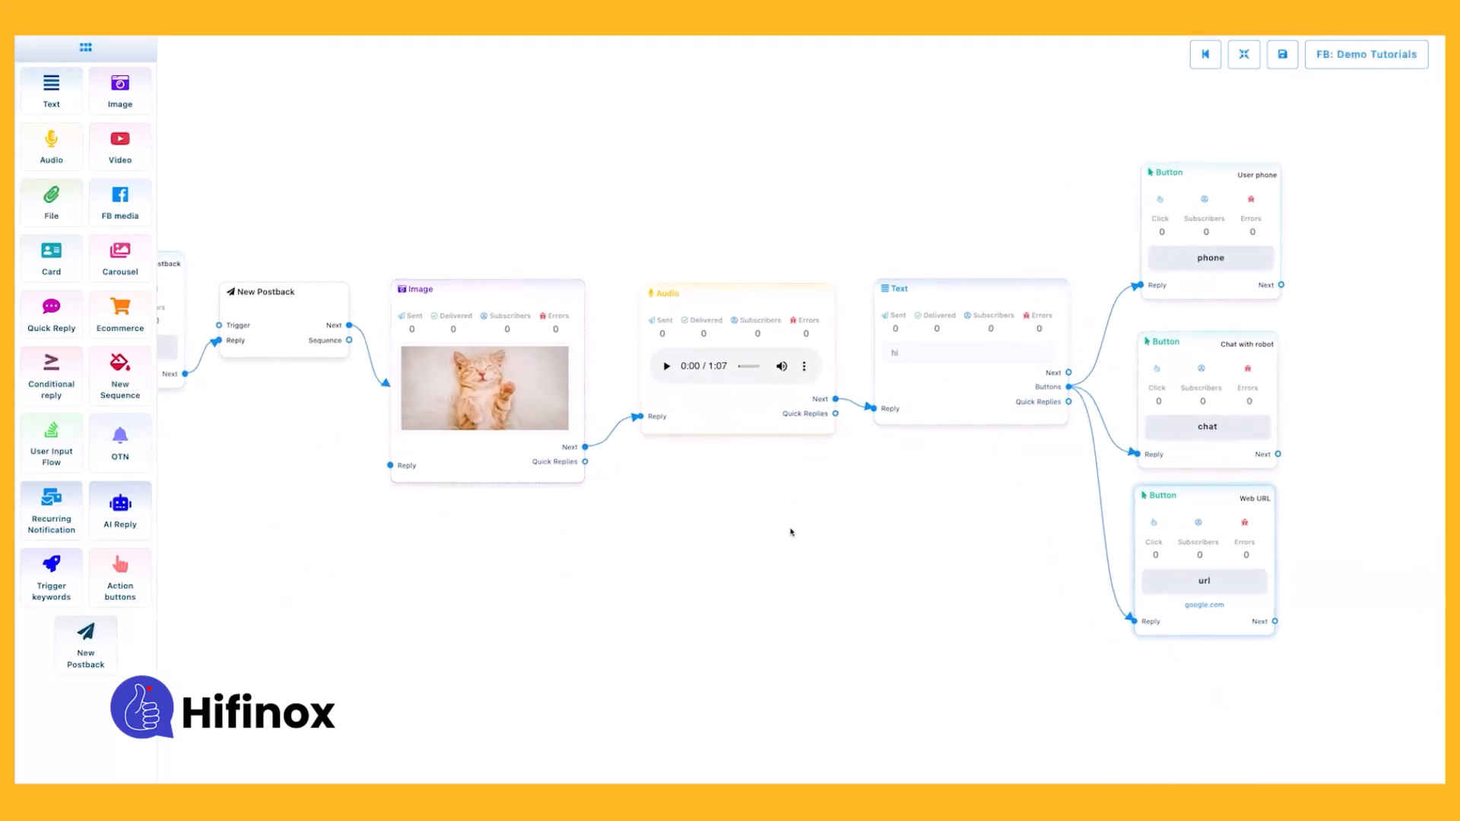
Title the New Postback node before the Image node Postbck
drag(318, 481, 558, 573)
double_click(527, 423)
click(1224, 134)
click(1278, 160)
click(1228, 298)
drag(1040, 311, 1212, 304)
drag(744, 316, 805, 339)
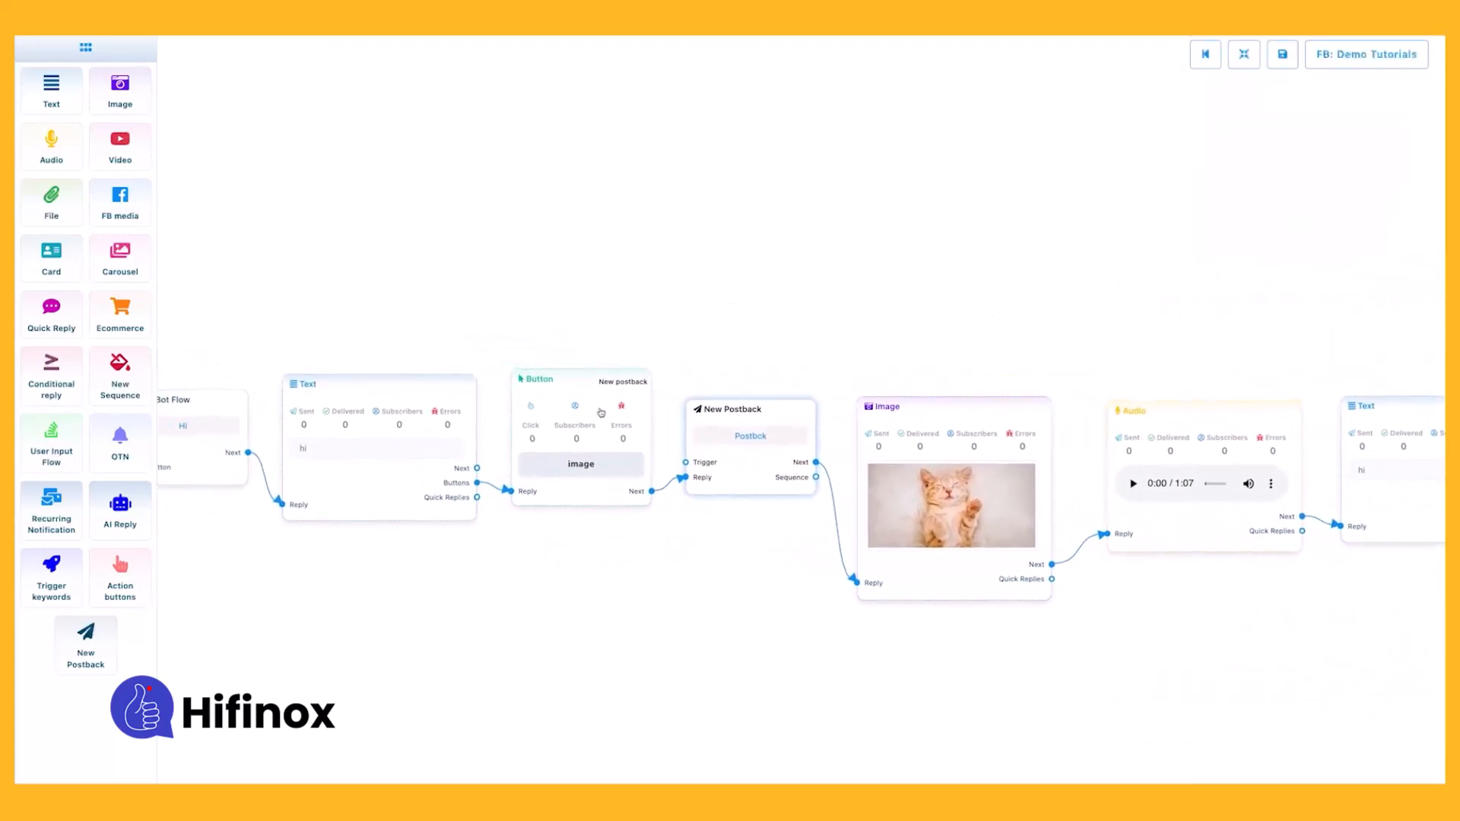
Recheck the settings of the image button and the first Text node, and save the flow
click(648, 382)
click(1228, 216)
click(392, 430)
click(1228, 395)
drag(1085, 304, 597, 293)
drag(854, 280, 809, 291)
click(1283, 54)
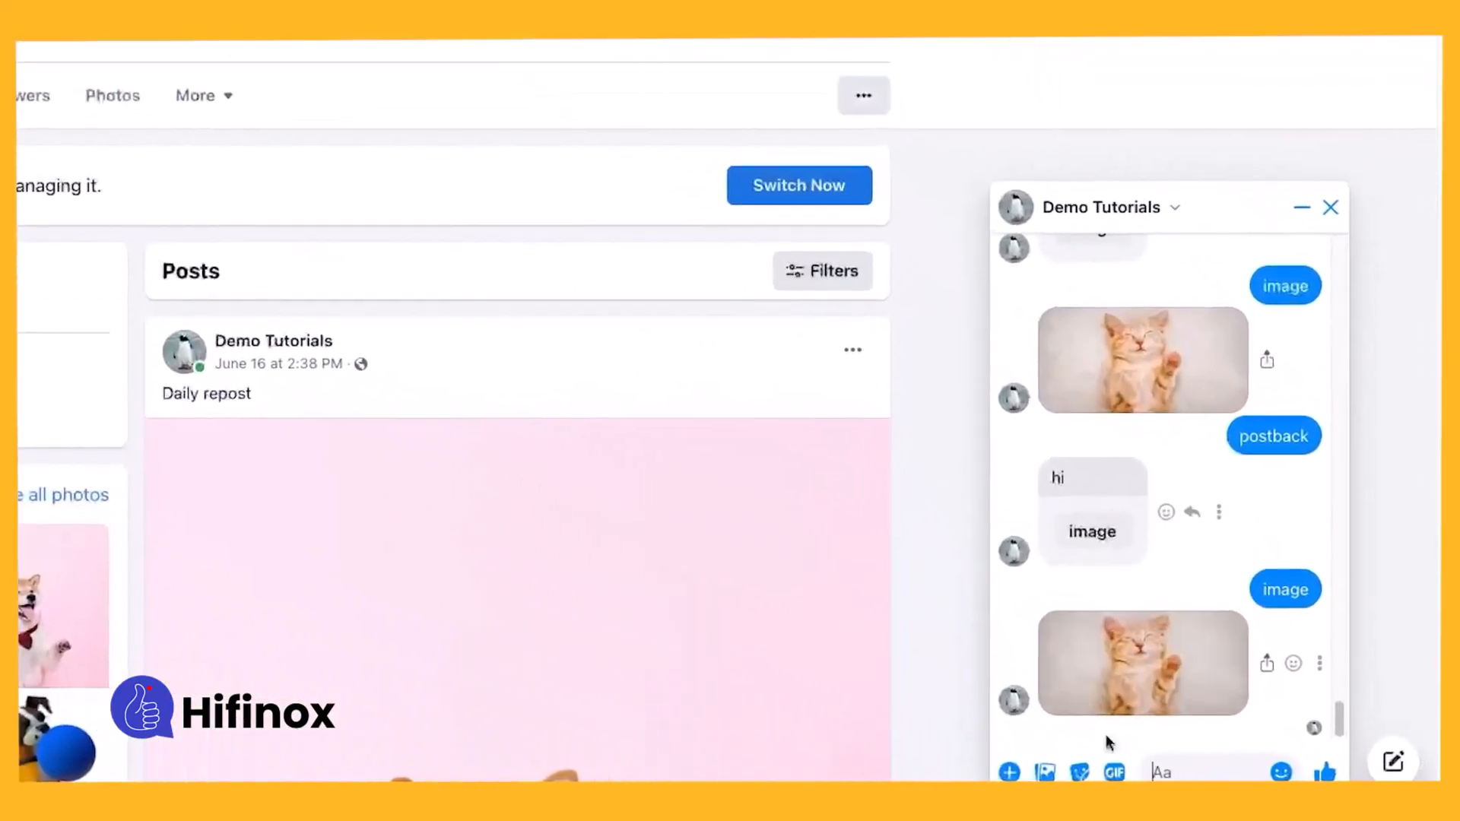
Switch to the page's Messenger chat, send postback2 and try the image button and the follow-up chat button
text(pos)
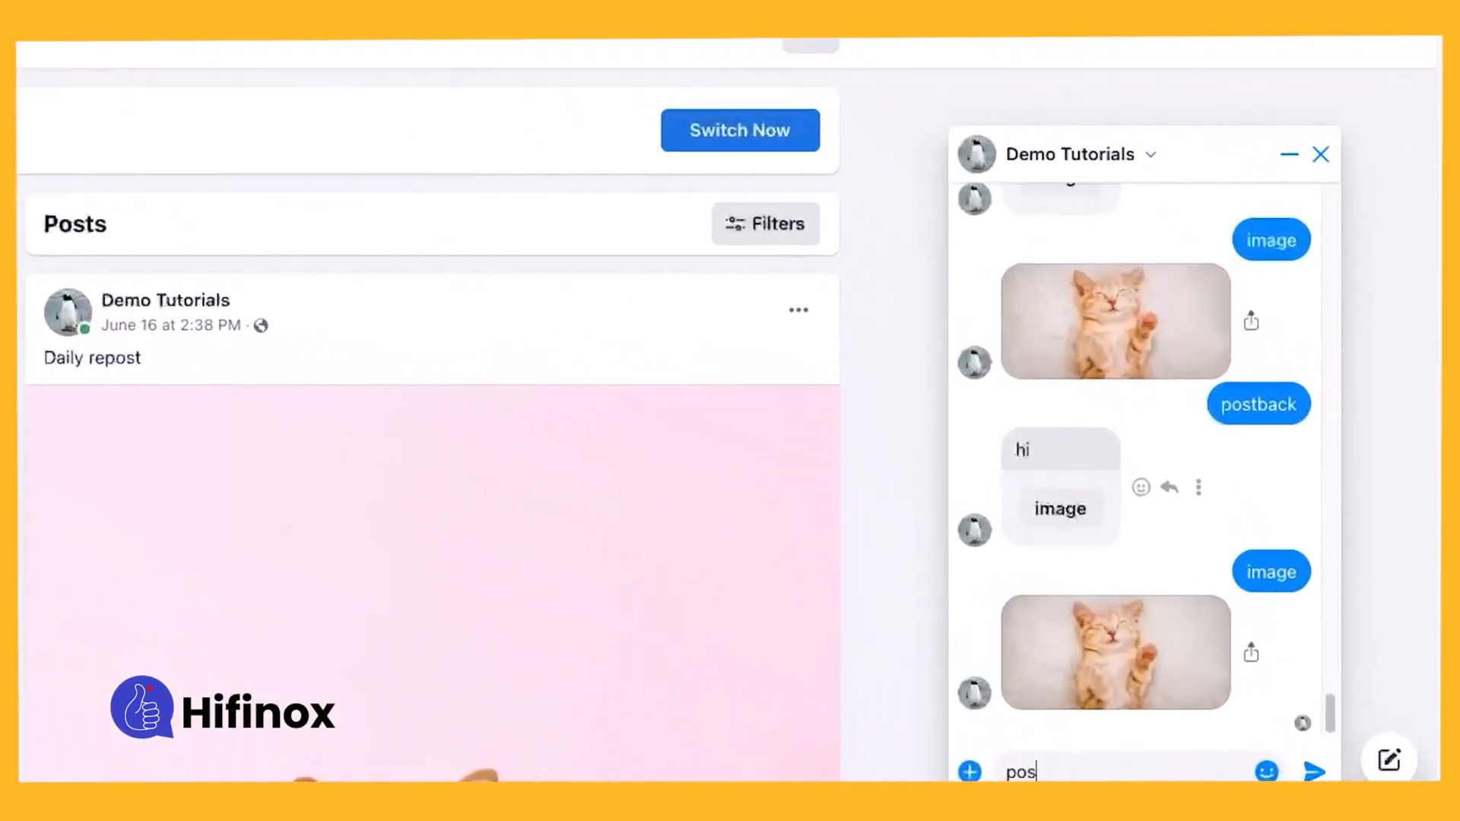
text(tback2)
key(Return)
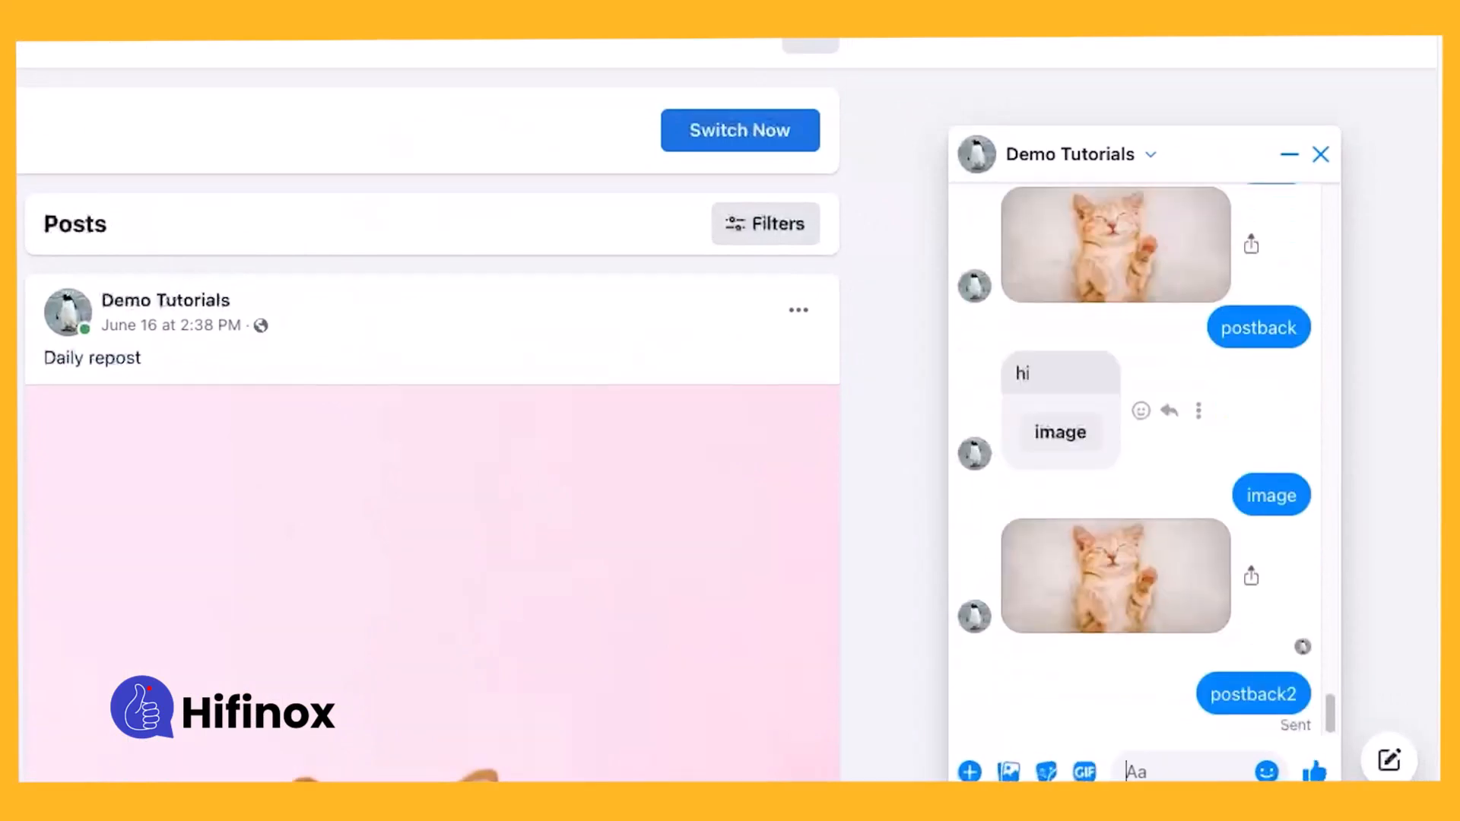
click(1078, 682)
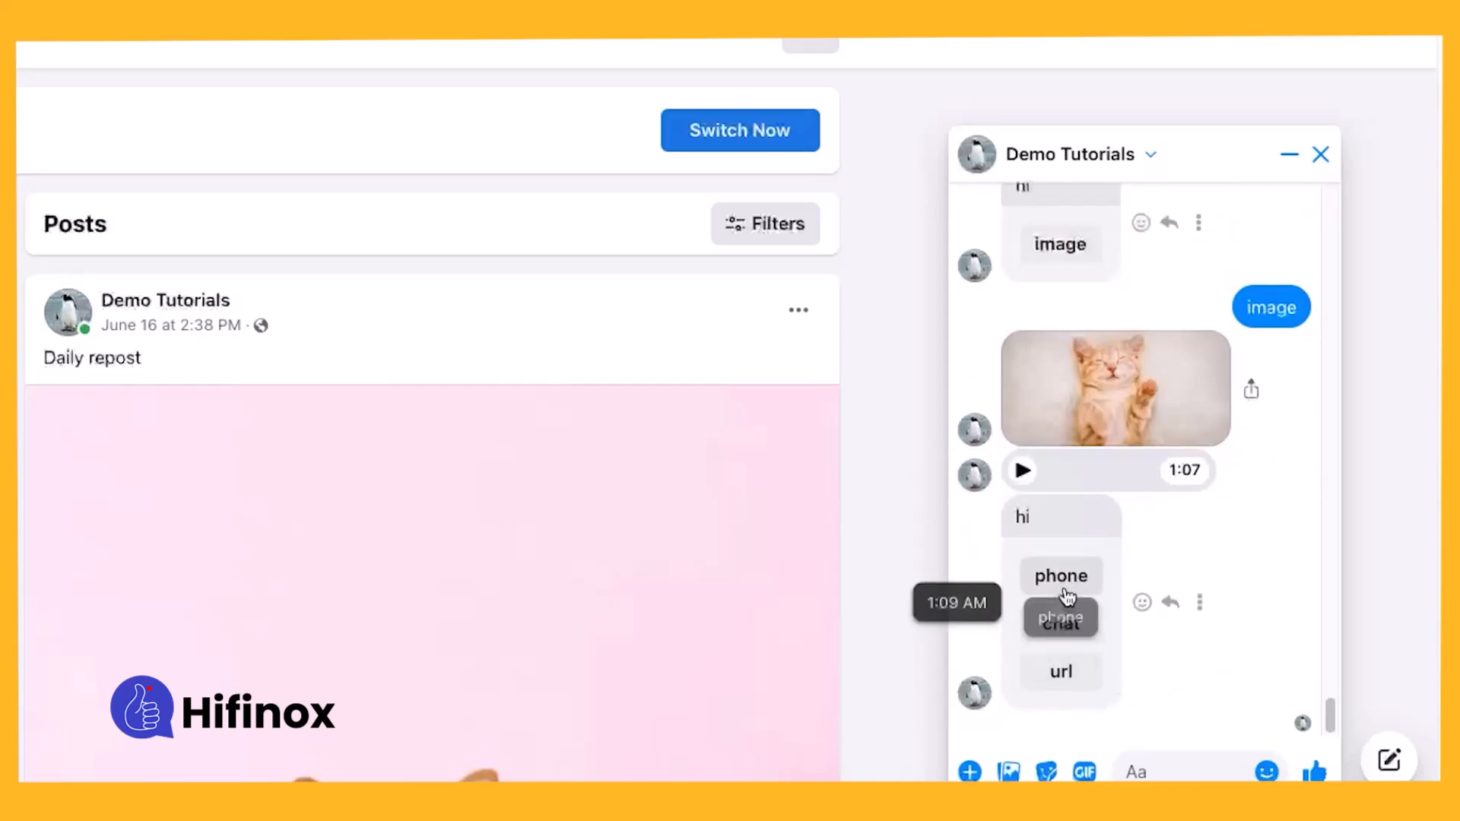
click(1068, 626)
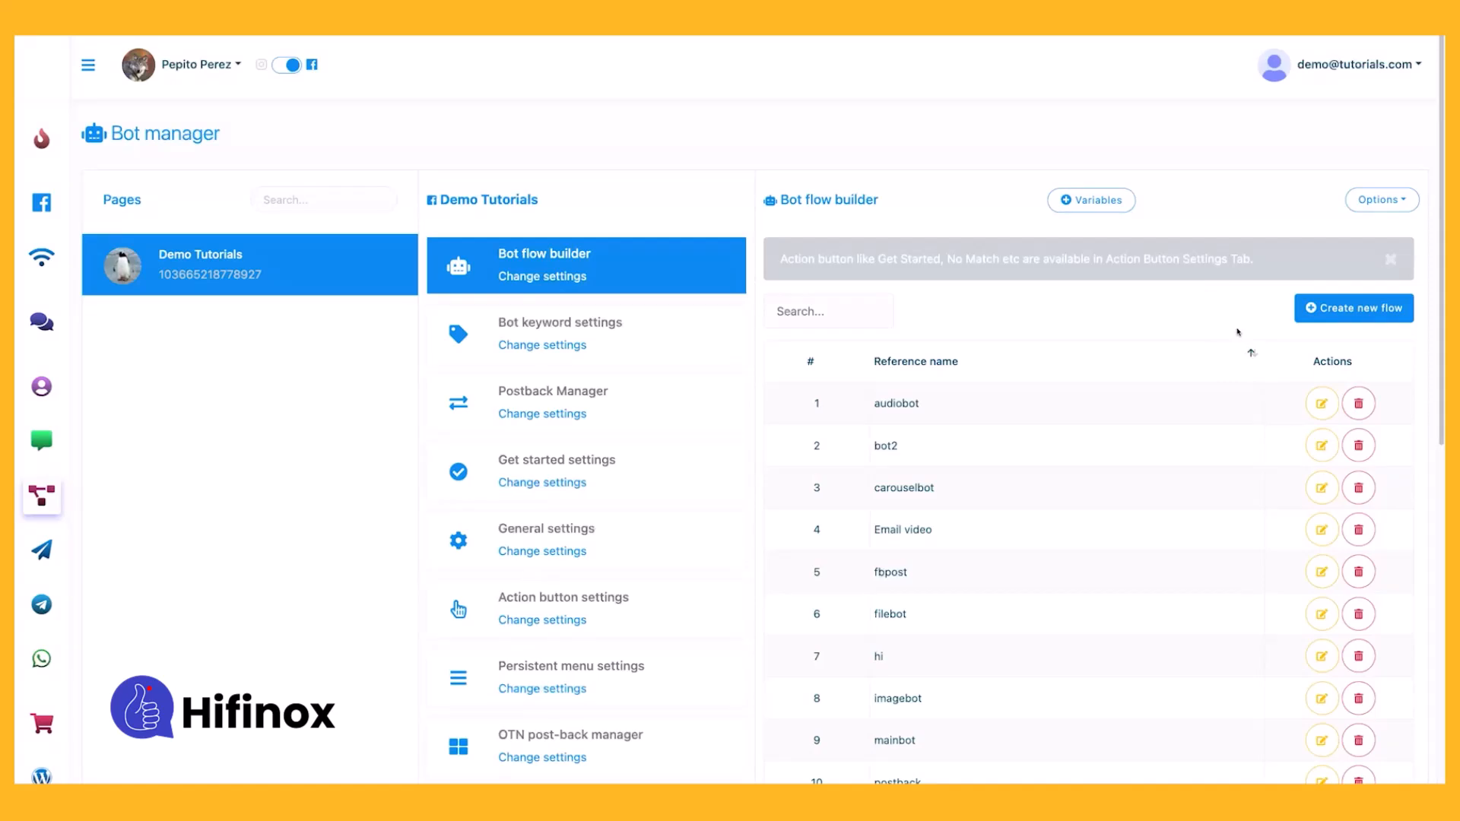
Create a new bot flow and connect a trigger to Start Bot Flow with the exact-match keyword quickreply1
click(1354, 308)
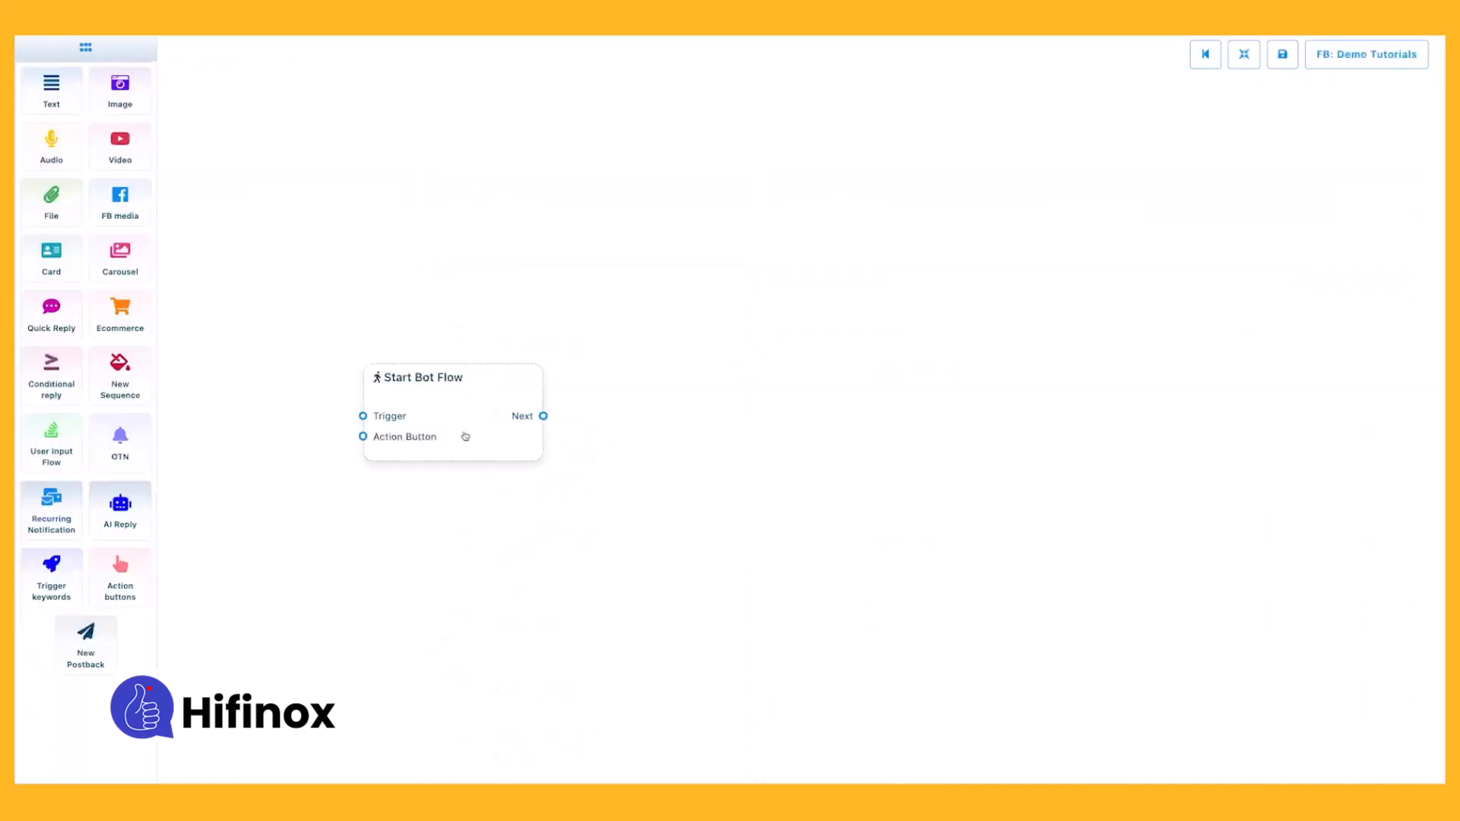
drag(322, 608, 363, 416)
click(1244, 55)
double_click(476, 416)
click(1278, 124)
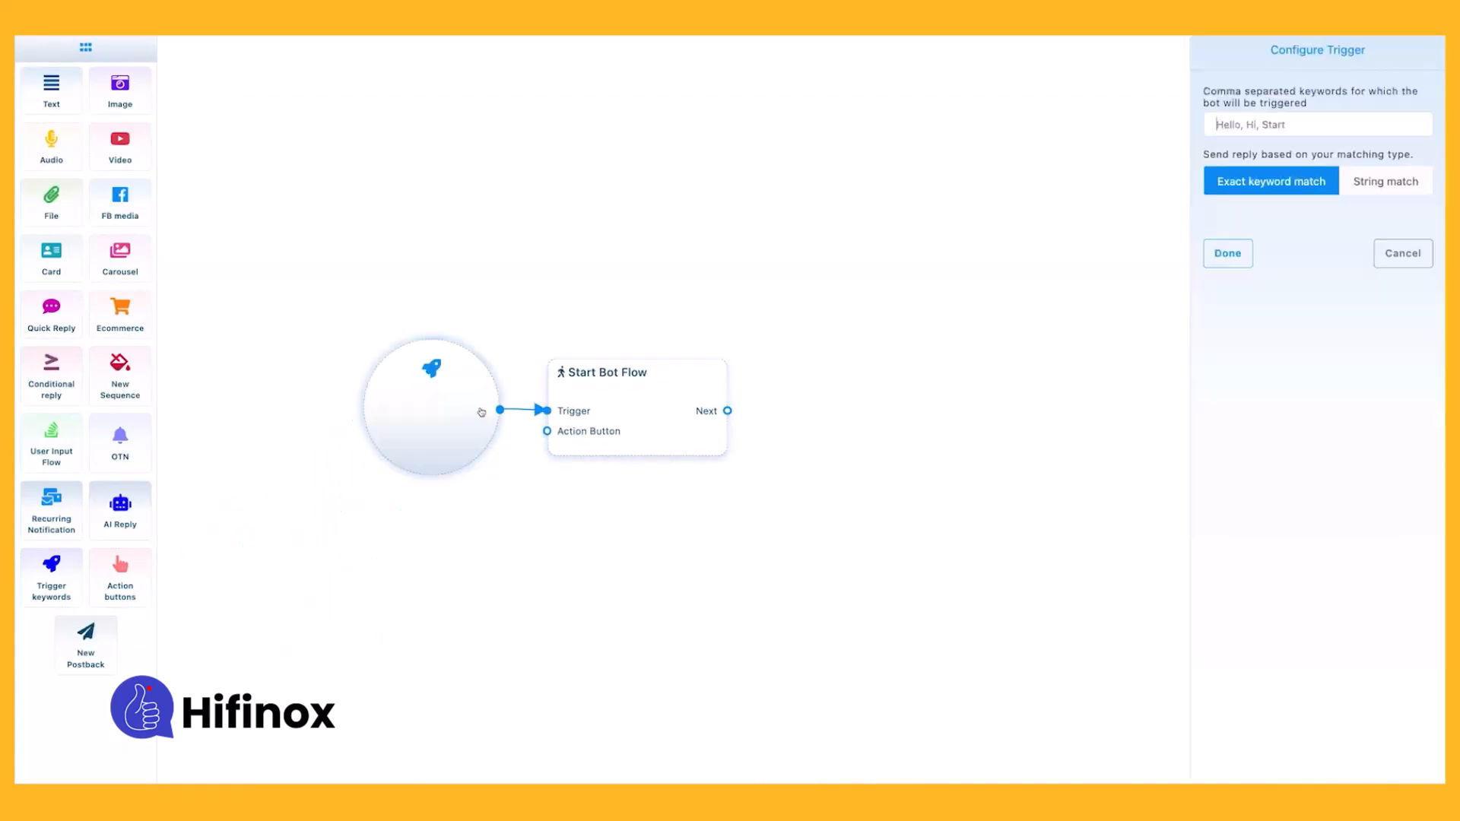
text(quickreply1)
click(1224, 253)
Title the Start Bot Flow node Bot
double_click(637, 392)
click(1217, 120)
text(Bot)
click(1227, 228)
Add a Text node after Start Bot Flow and attach a Quick Reply node to its Quick Replies output
drag(728, 446, 814, 390)
click(842, 421)
drag(1055, 483, 1067, 480)
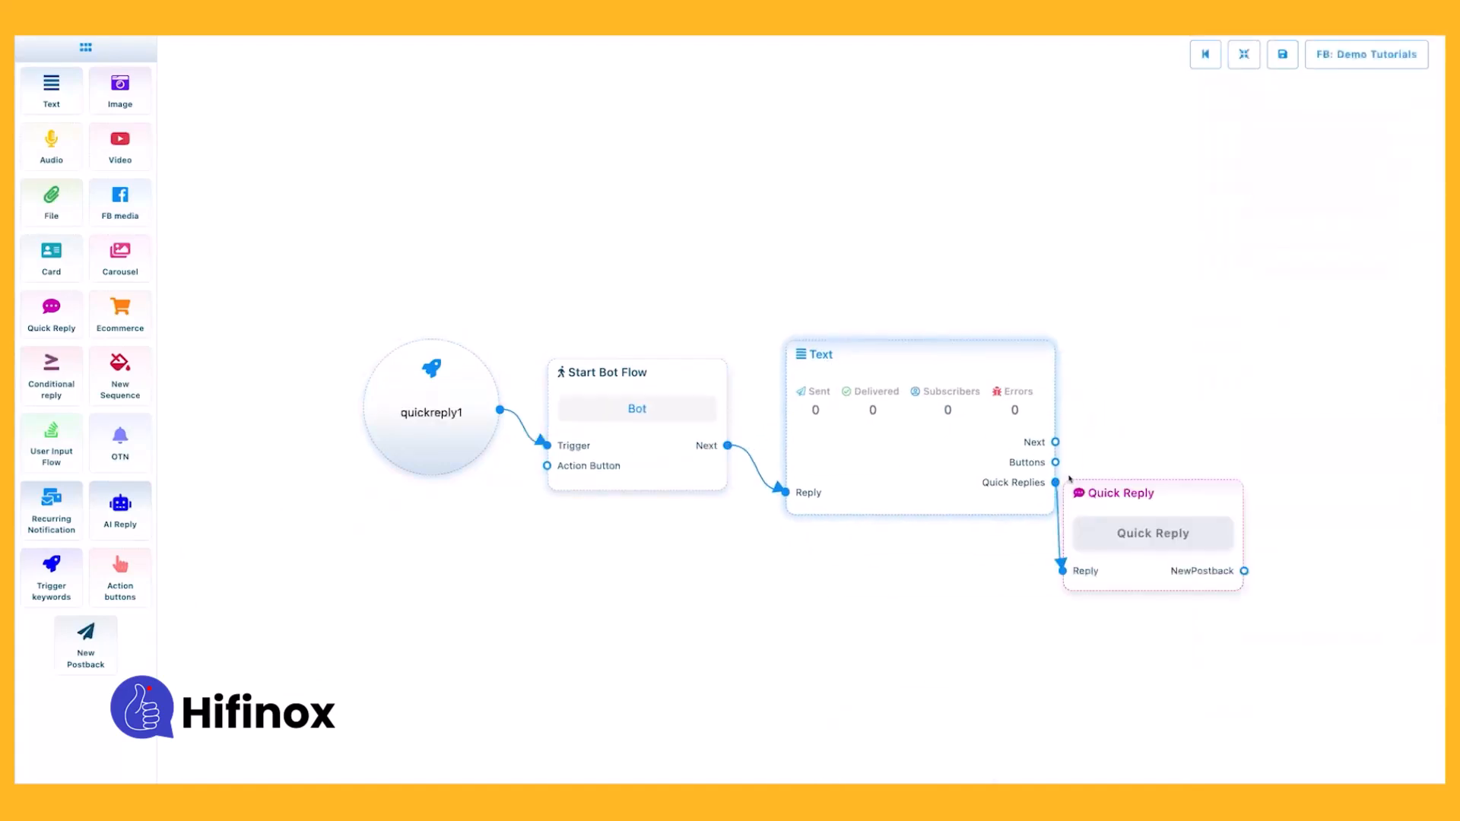
Set the Quick Reply node's type to Email
double_click(1224, 477)
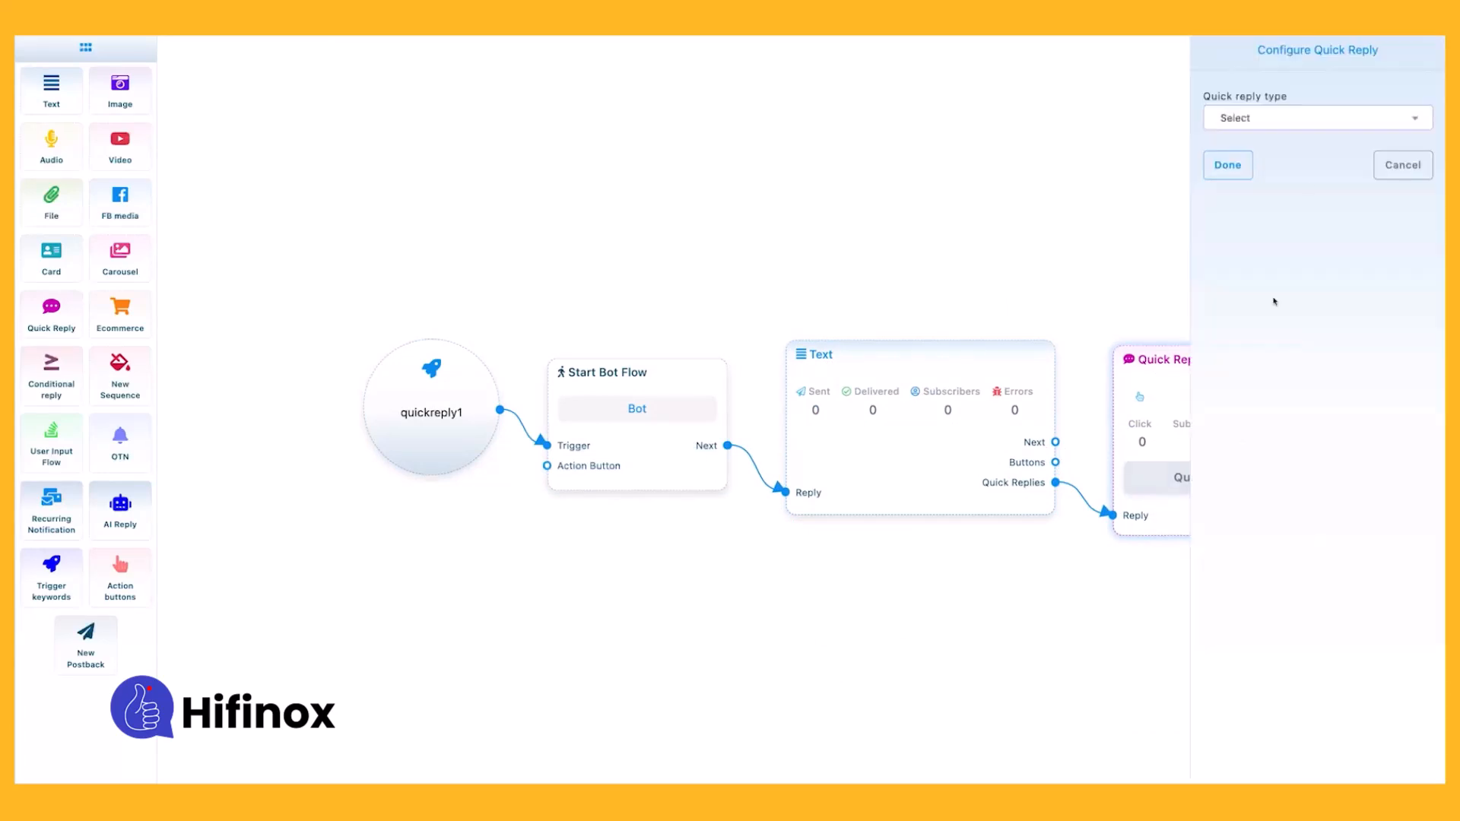
click(1259, 116)
scroll(1248, 232, down, 2)
click(1236, 305)
click(1228, 166)
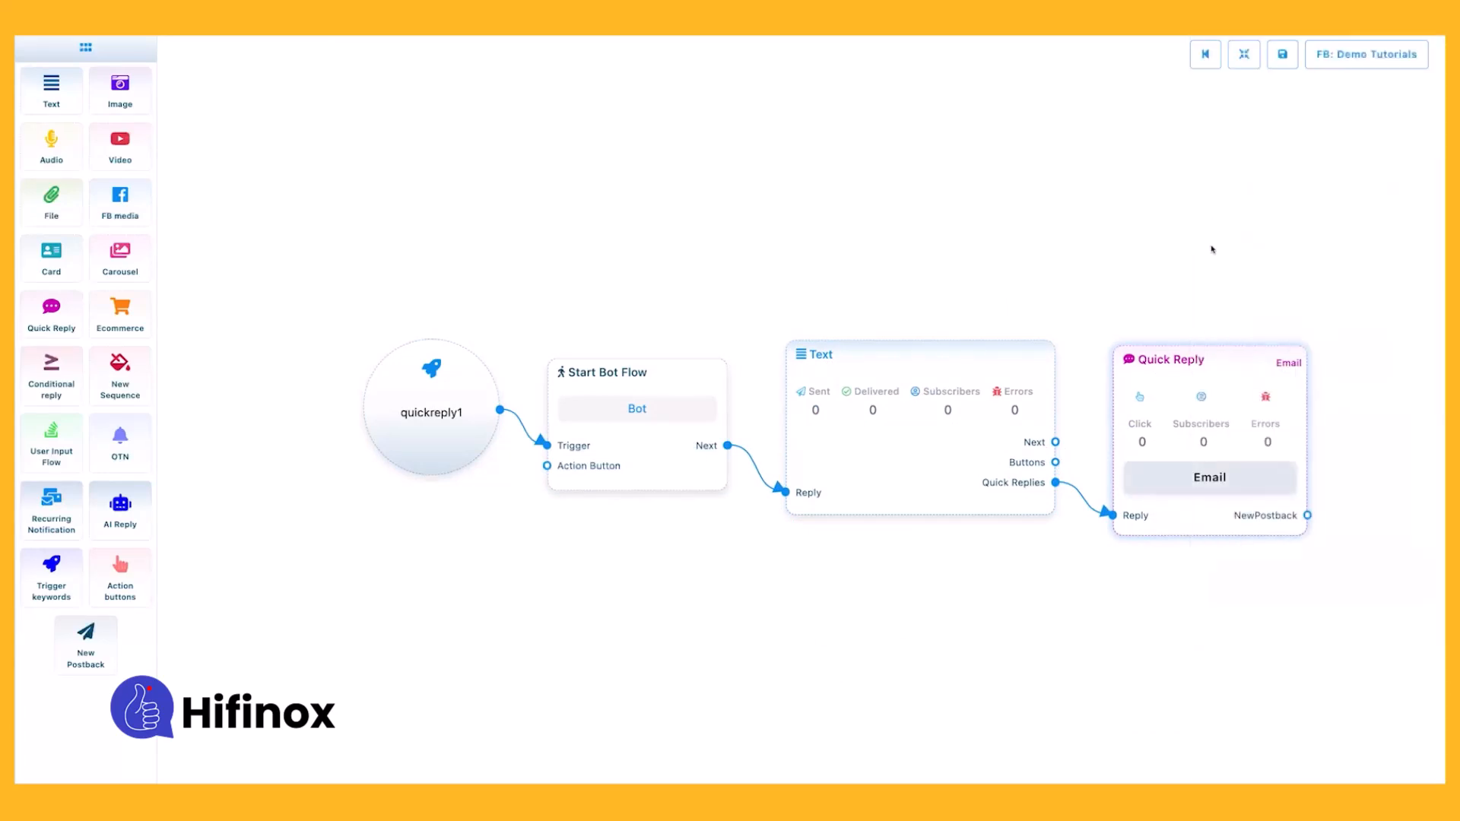
Set the Text node's reply message to hi and save the flow
click(1241, 182)
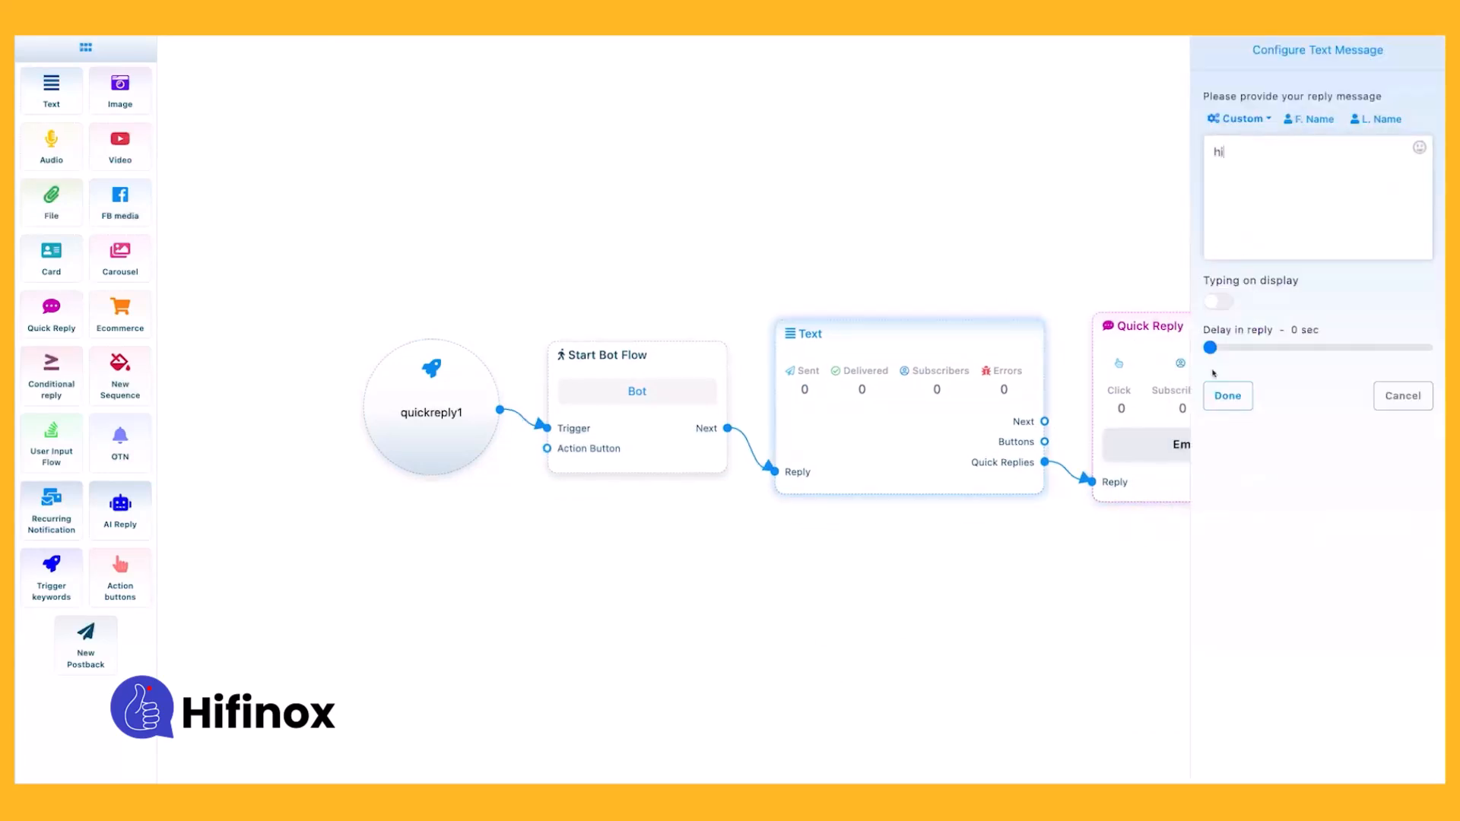
click(1226, 394)
click(1277, 53)
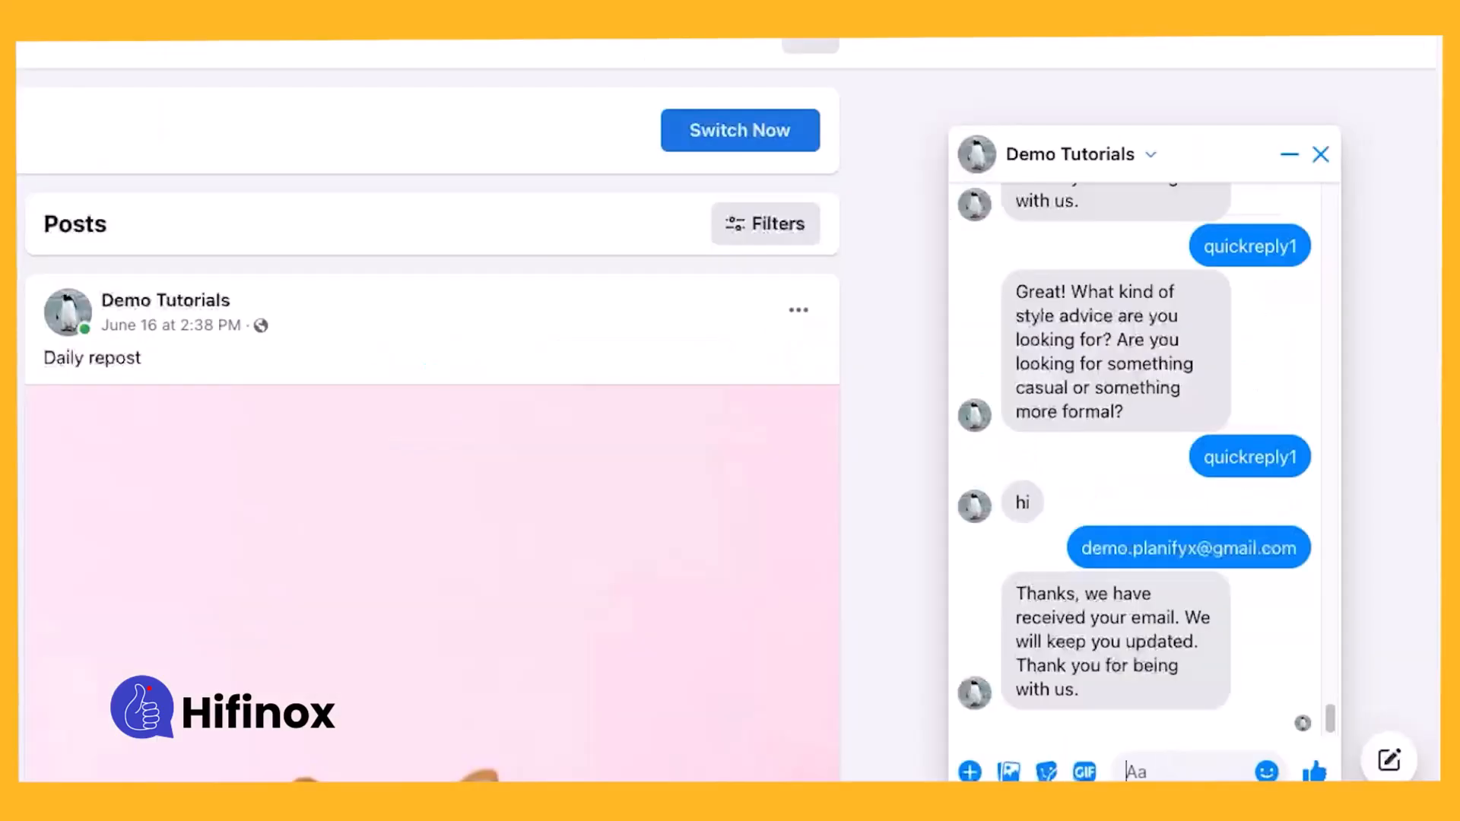
Switch to the page's Messenger chat, send quickreply1 and choose the suggested e-mail quick reply
text(qui)
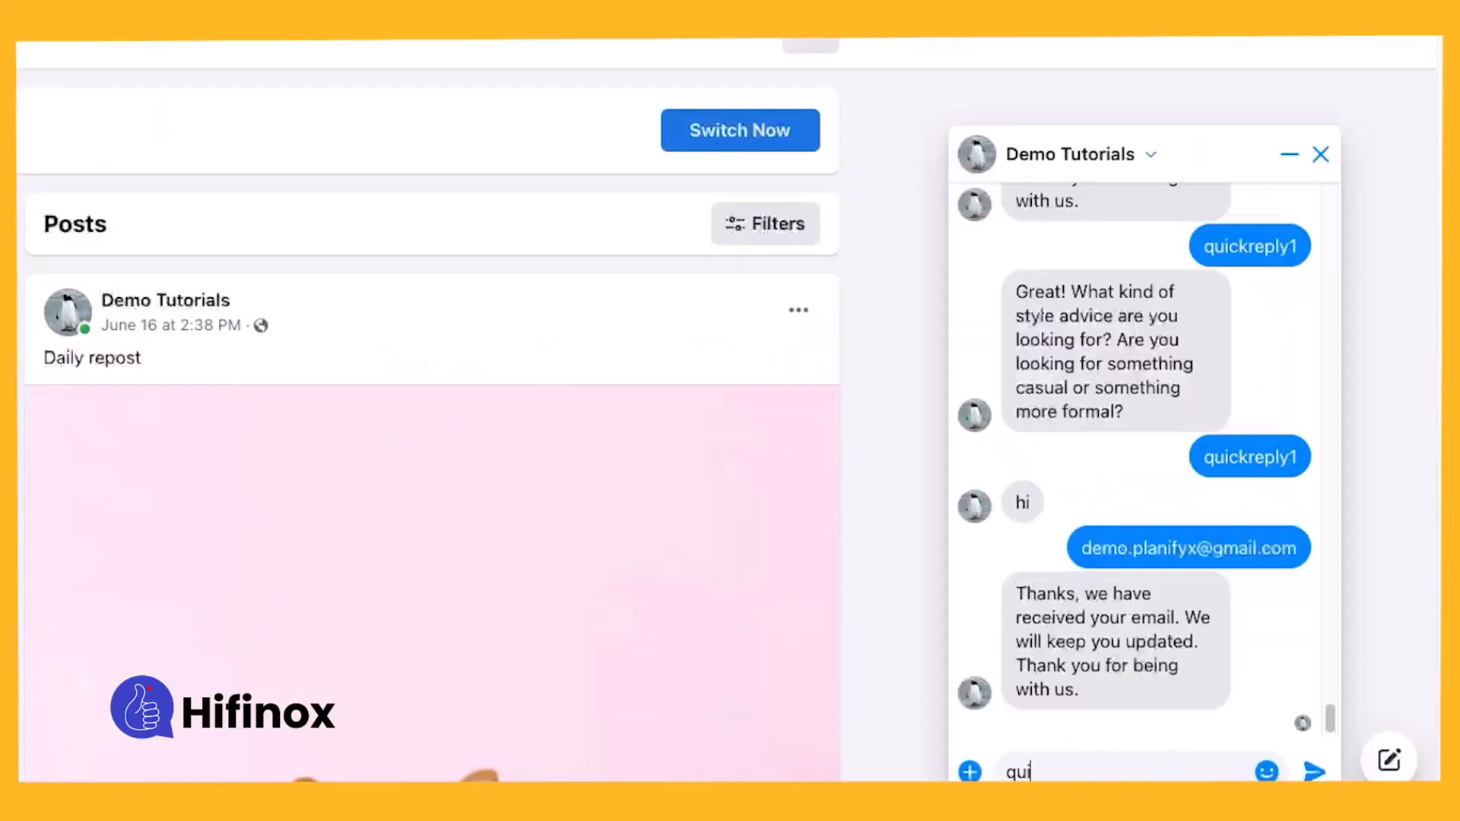
text(ckreply1)
key(Return)
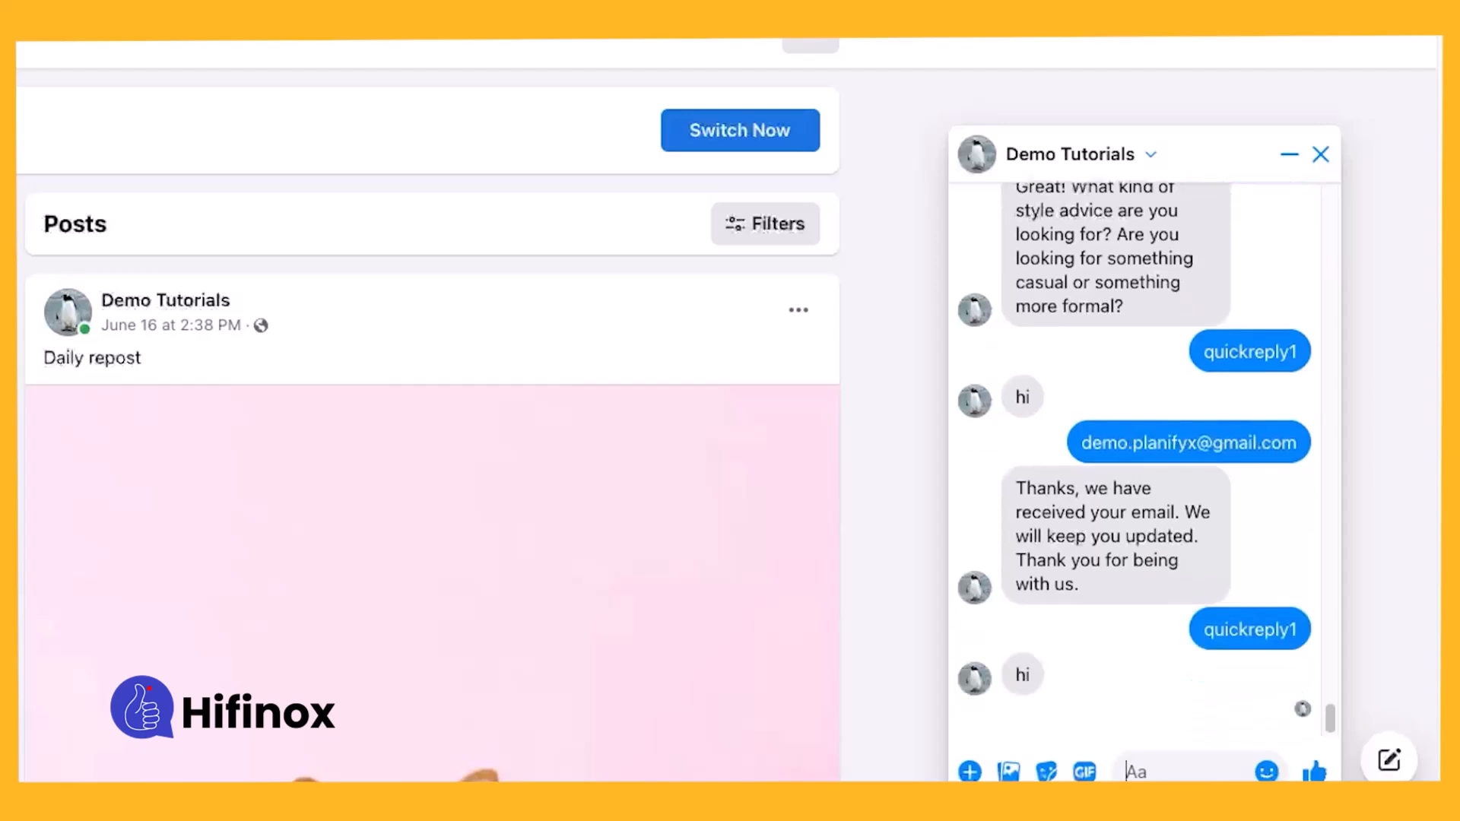
click(1123, 707)
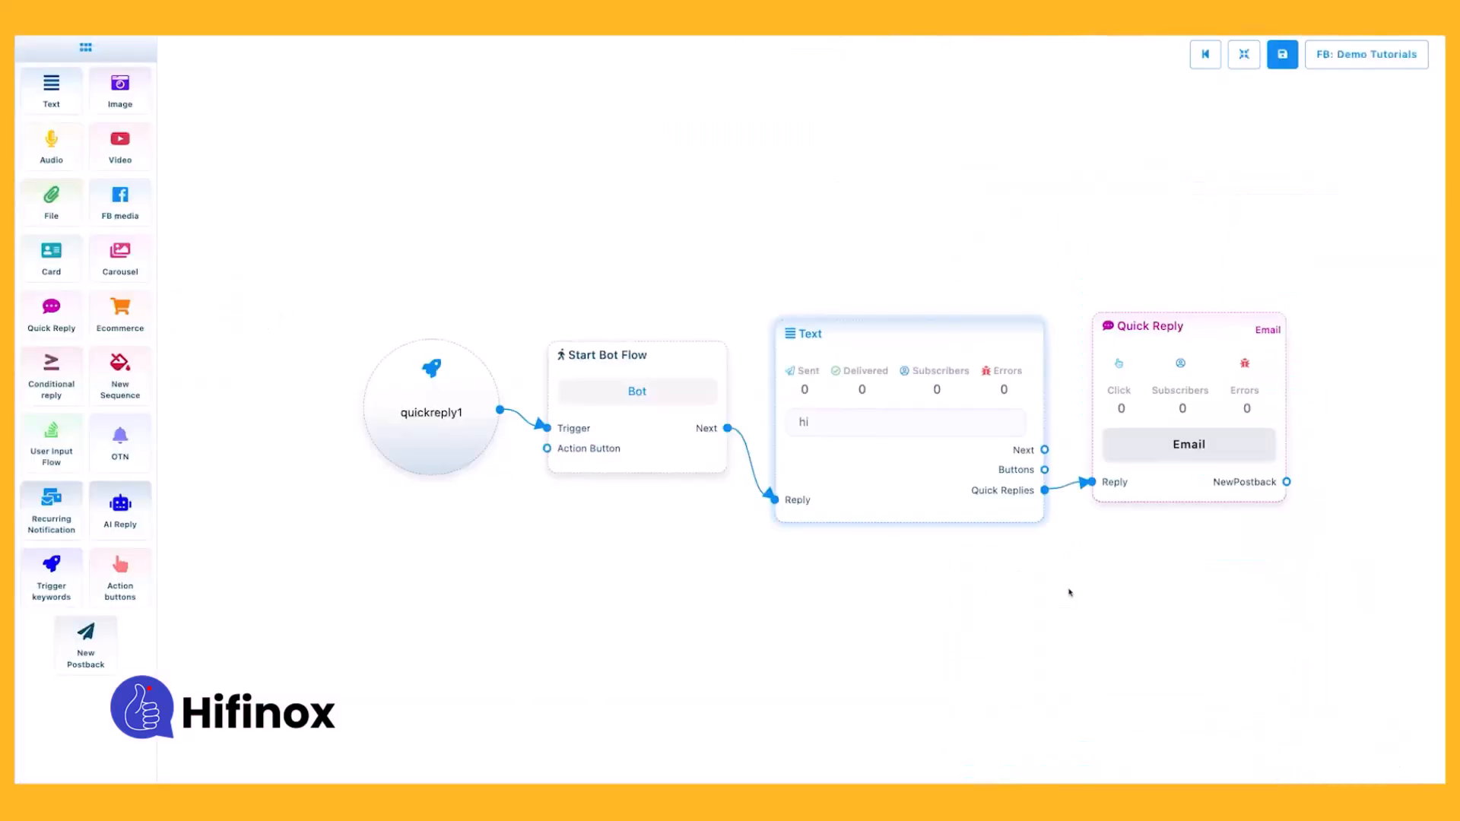
Return to the flow editor and change the Quick Reply node to the type New Postback with the button text hi
drag(1069, 592, 841, 591)
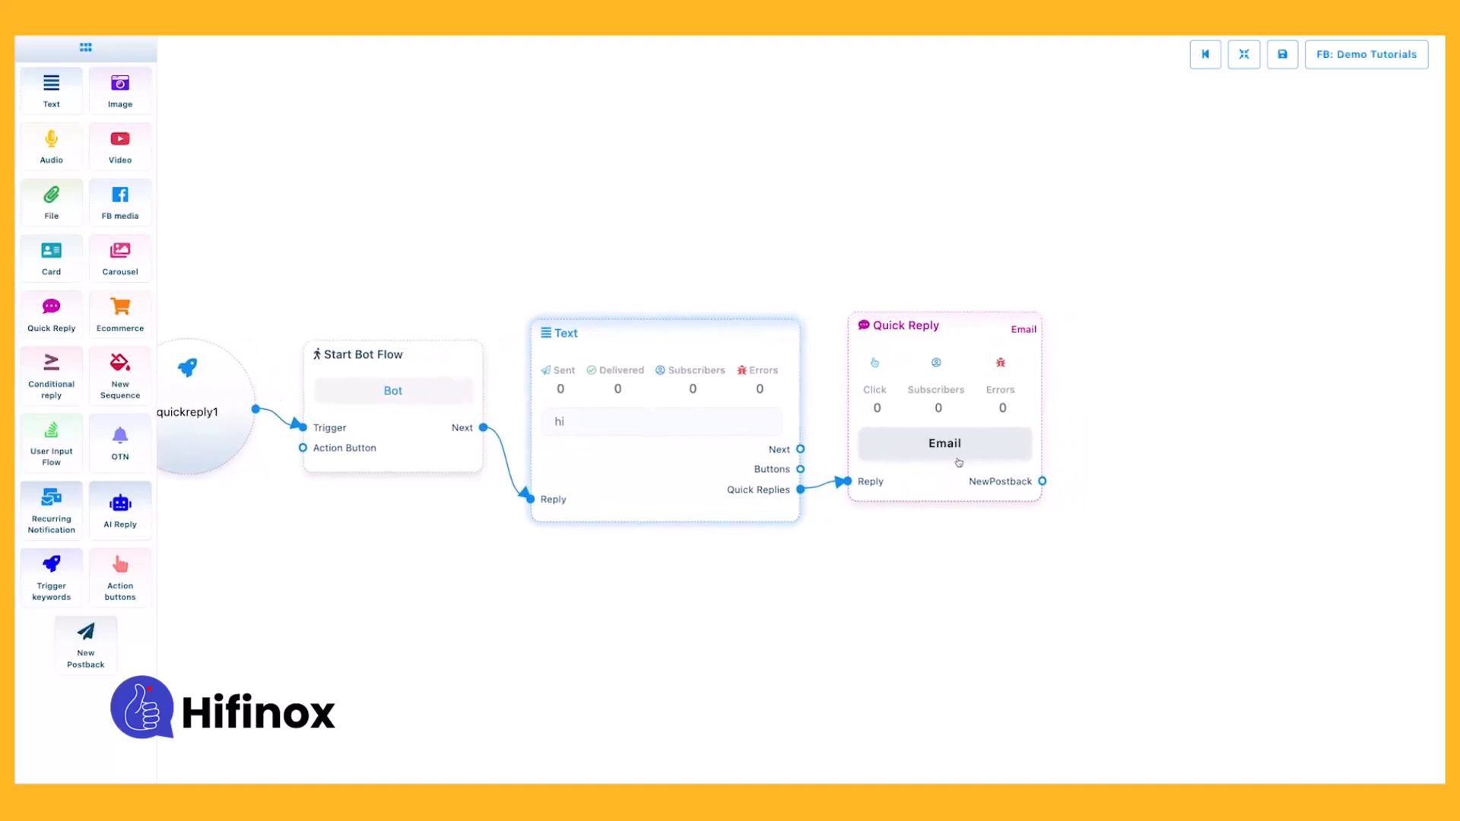
drag(968, 526, 946, 533)
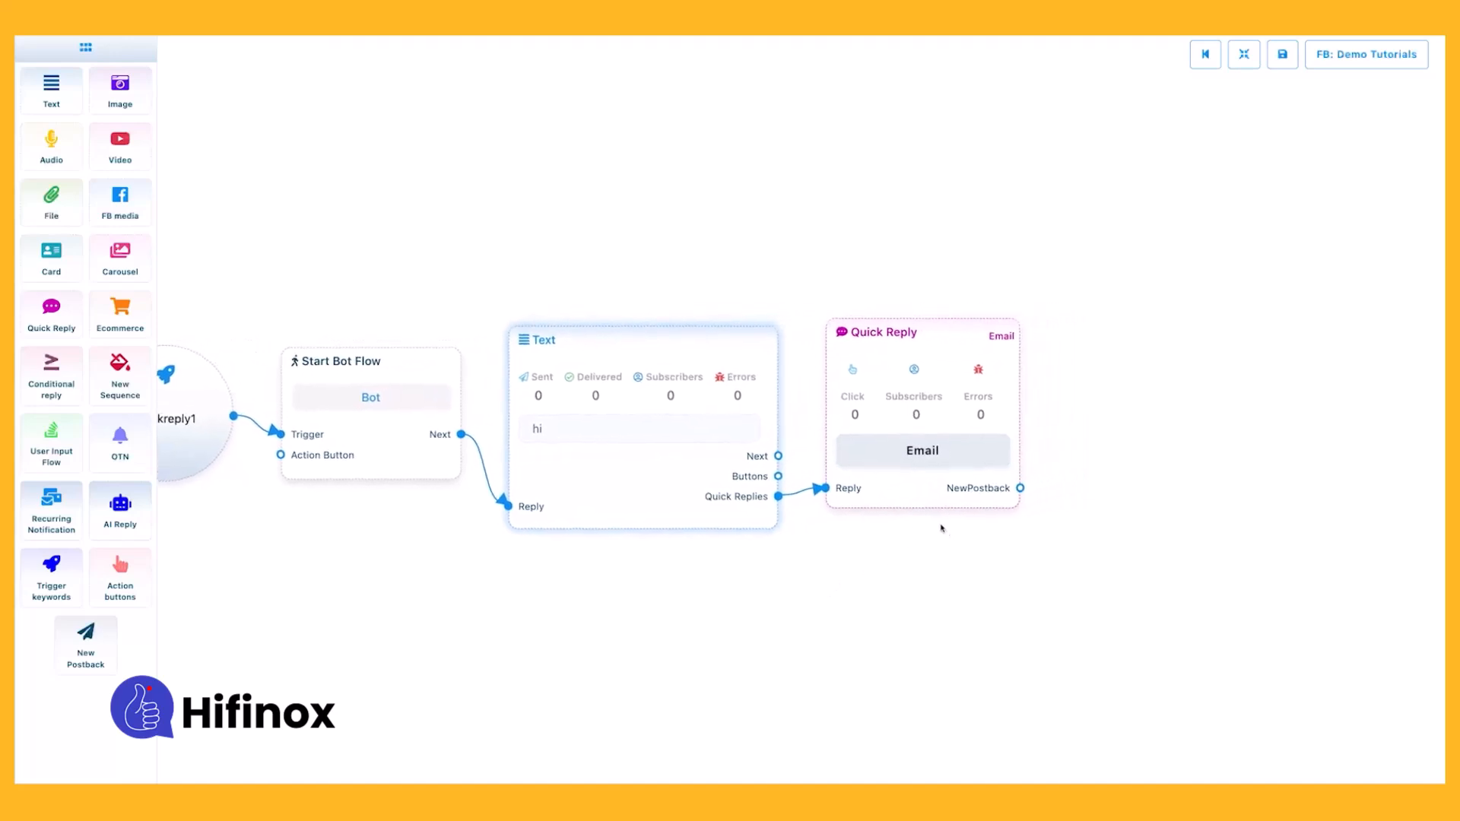
click(925, 454)
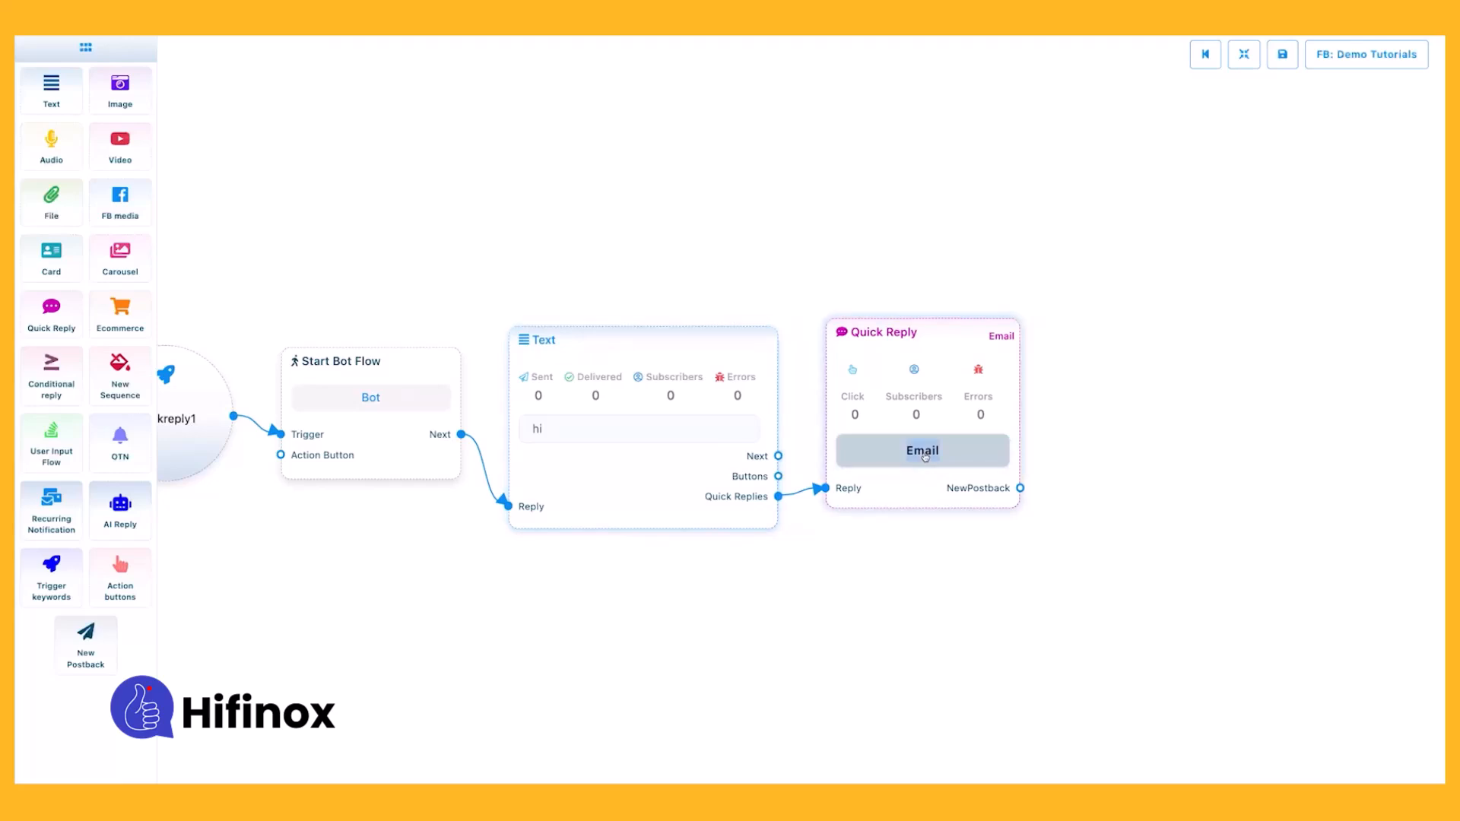
click(1260, 124)
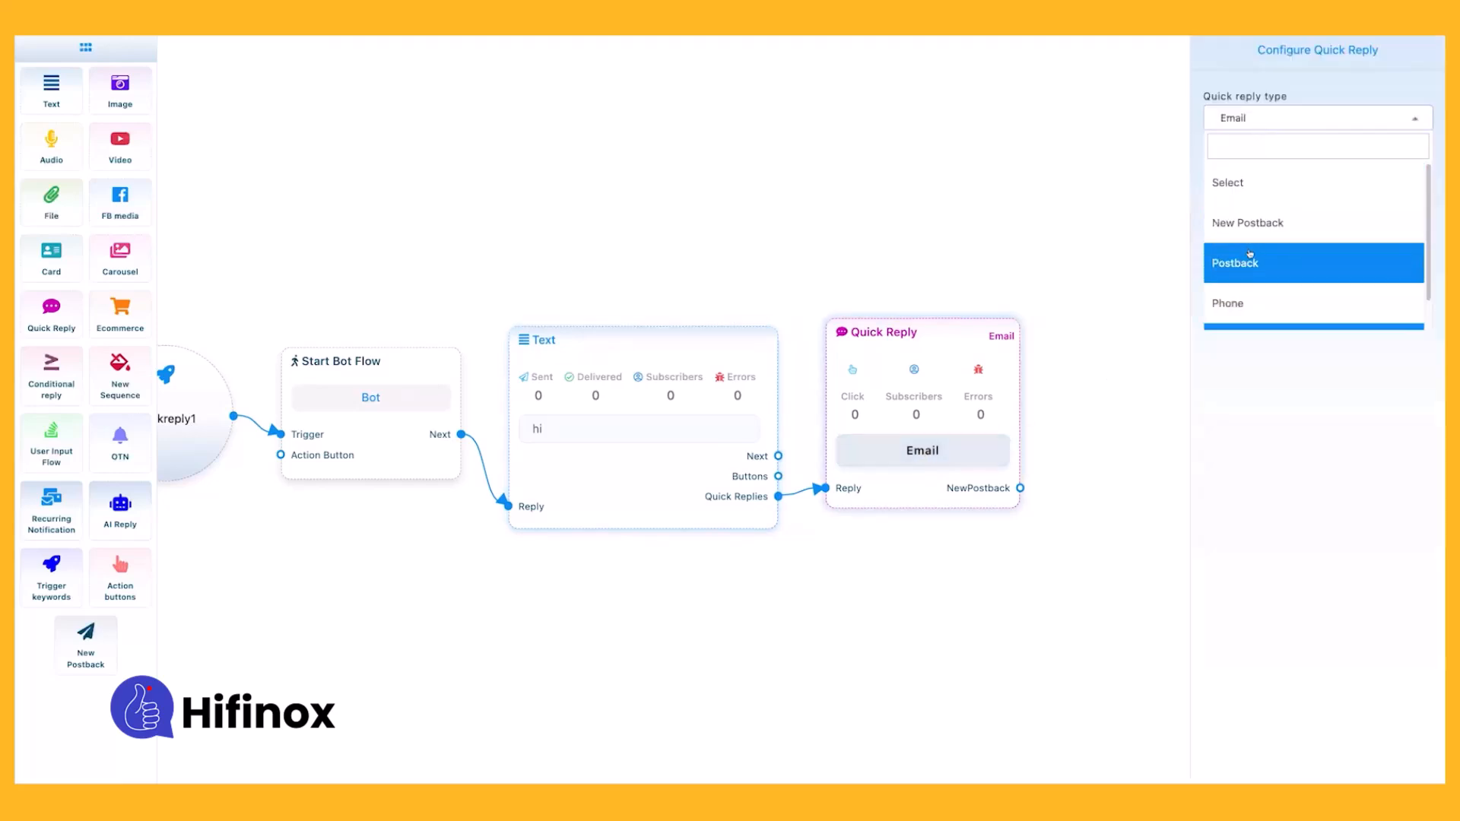
click(1251, 224)
click(1245, 173)
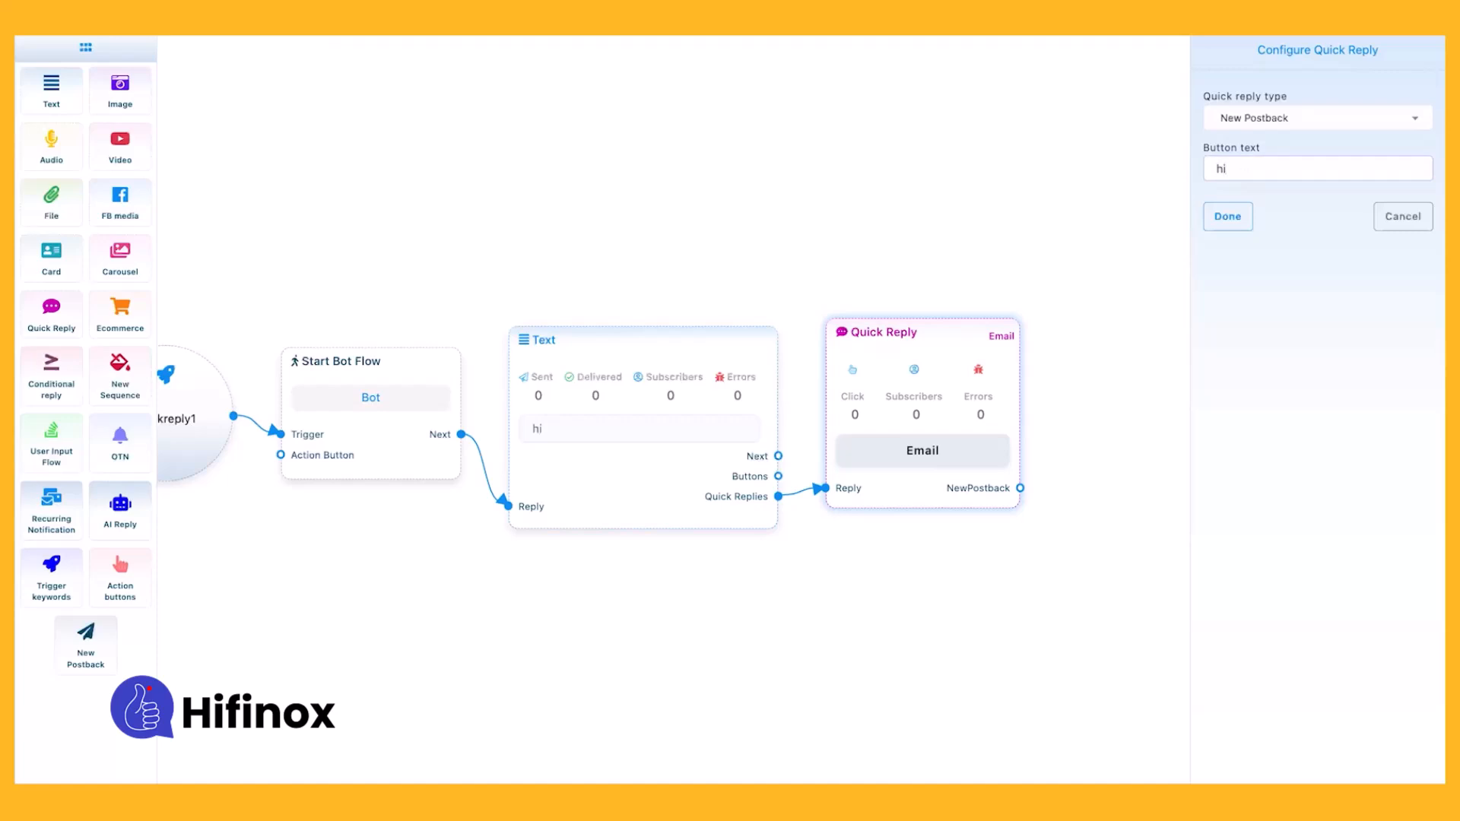
text(hi)
click(1228, 217)
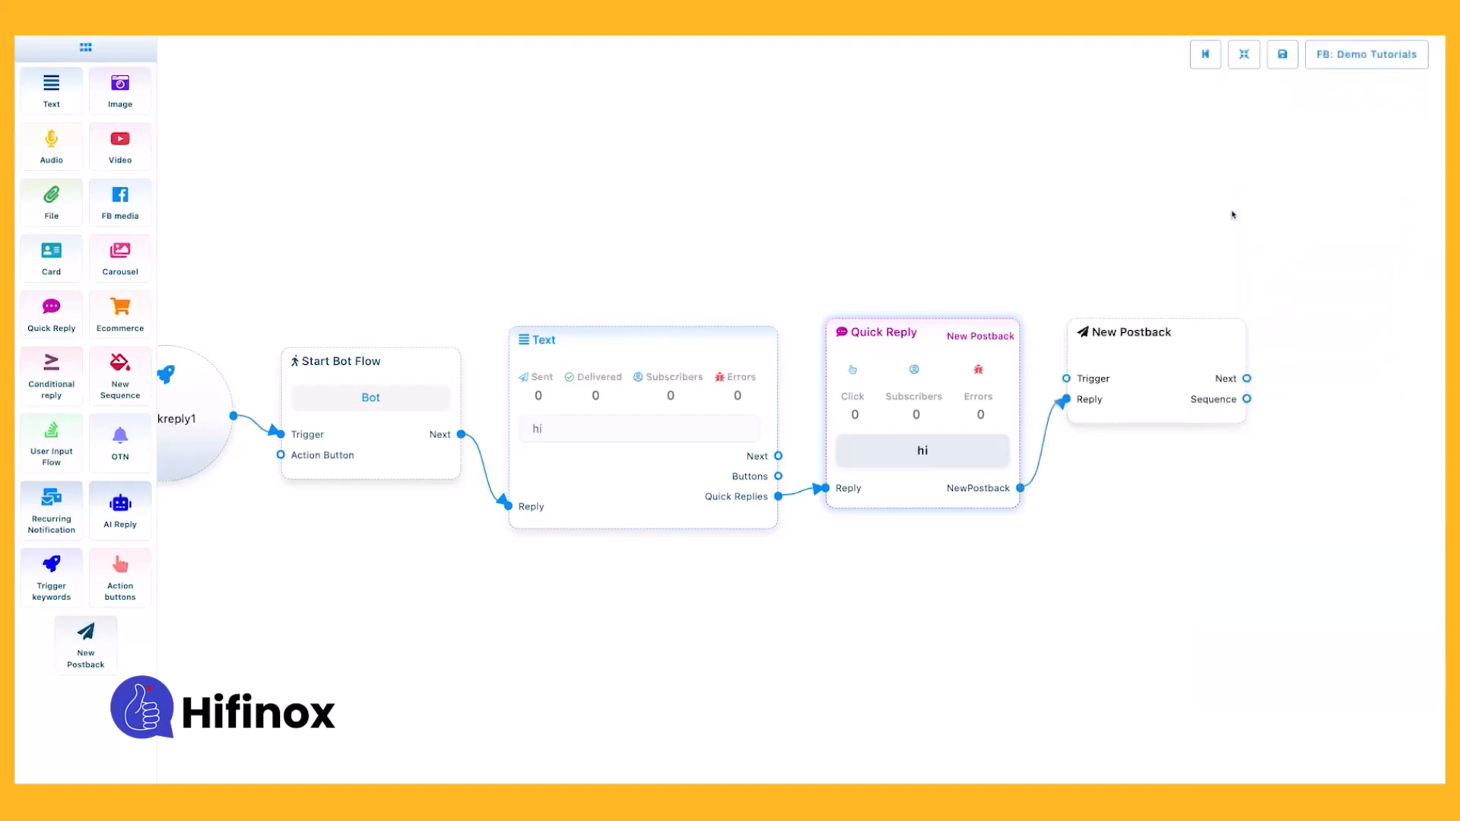
Title the New Postback node after the quick reply image and assign it a New Sequence
click(1185, 370)
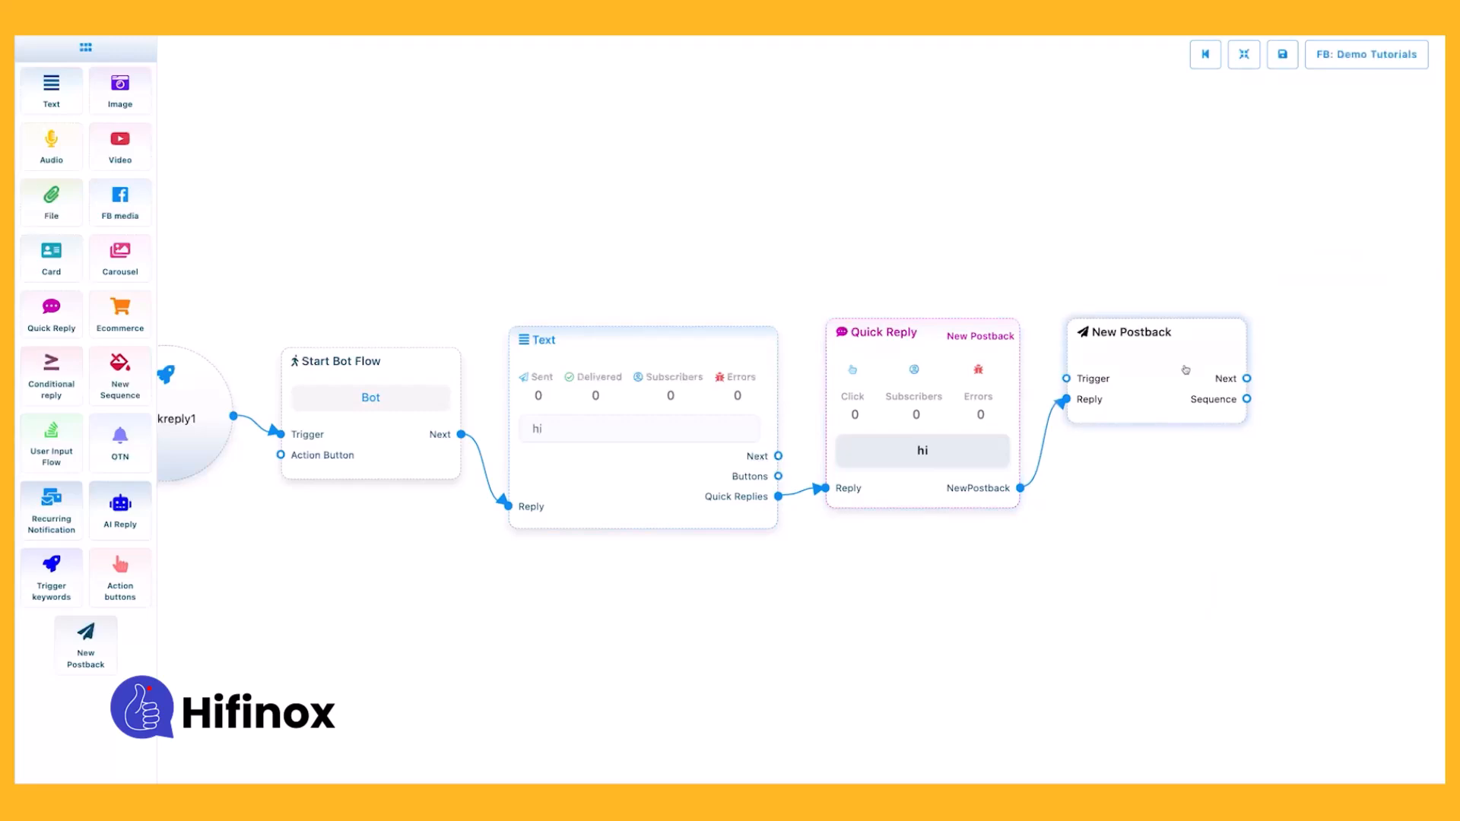
double_click(1185, 371)
click(1250, 125)
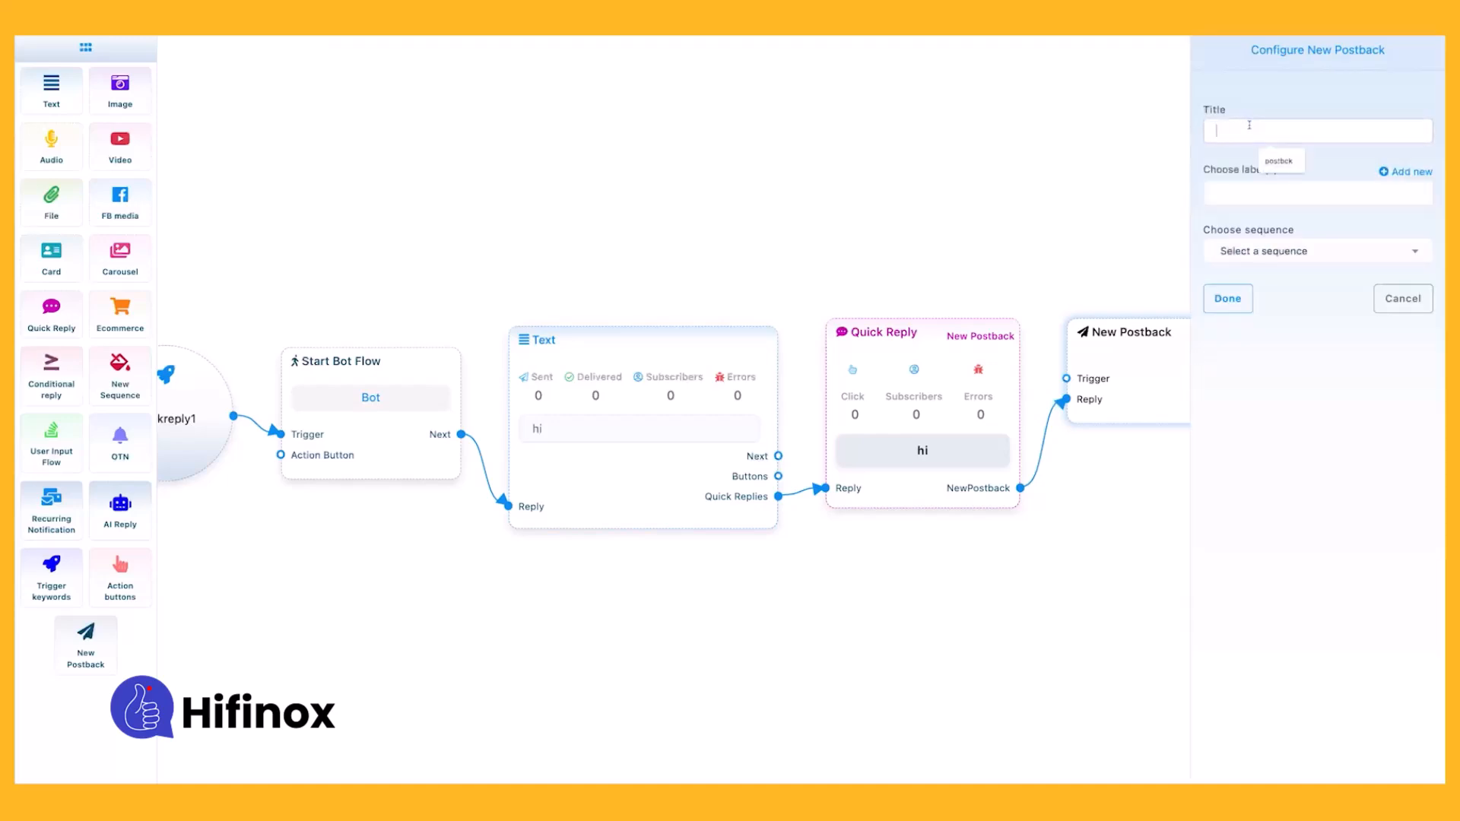
text(image)
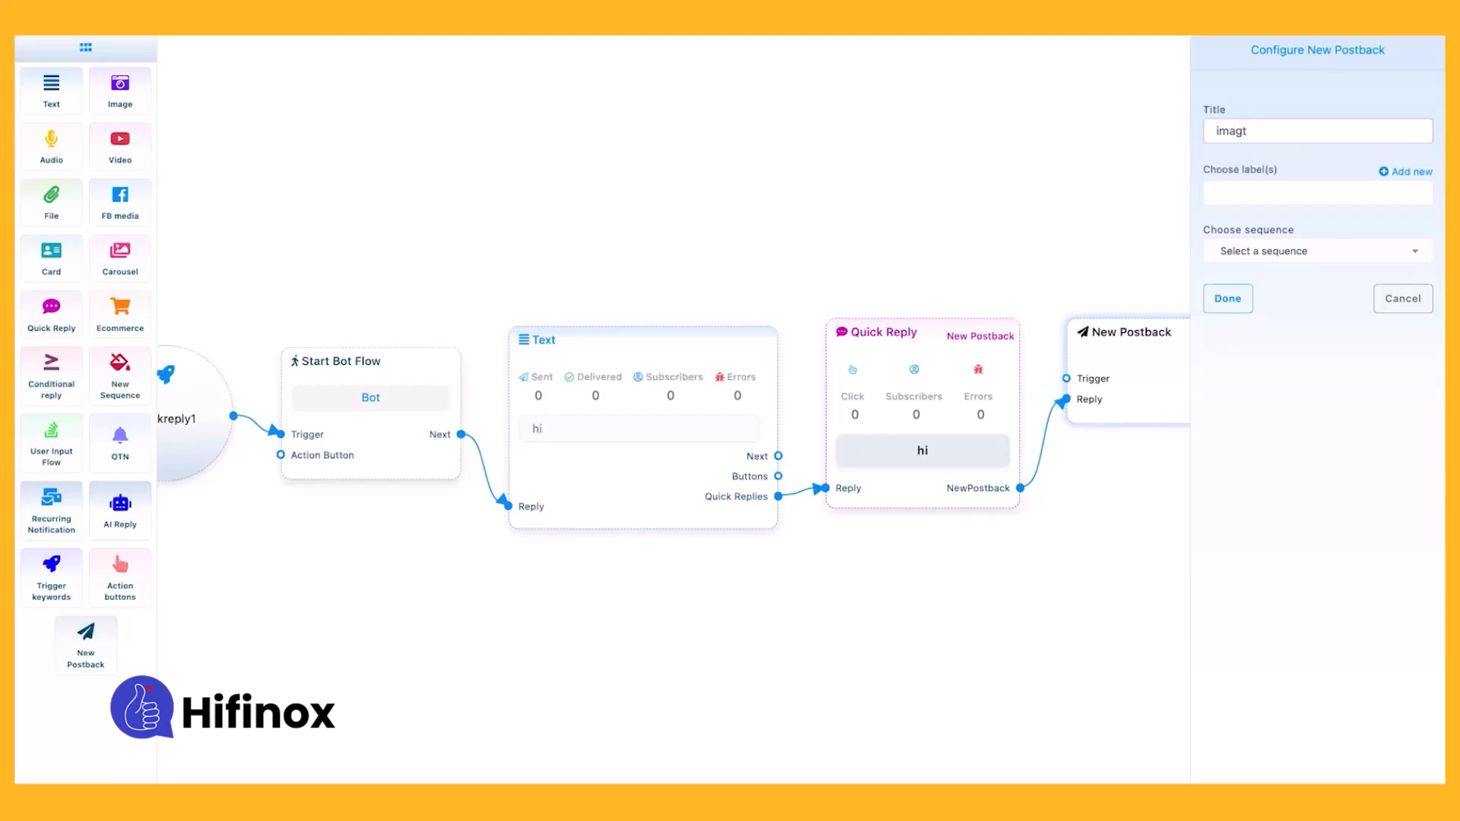
click(1247, 244)
click(1264, 366)
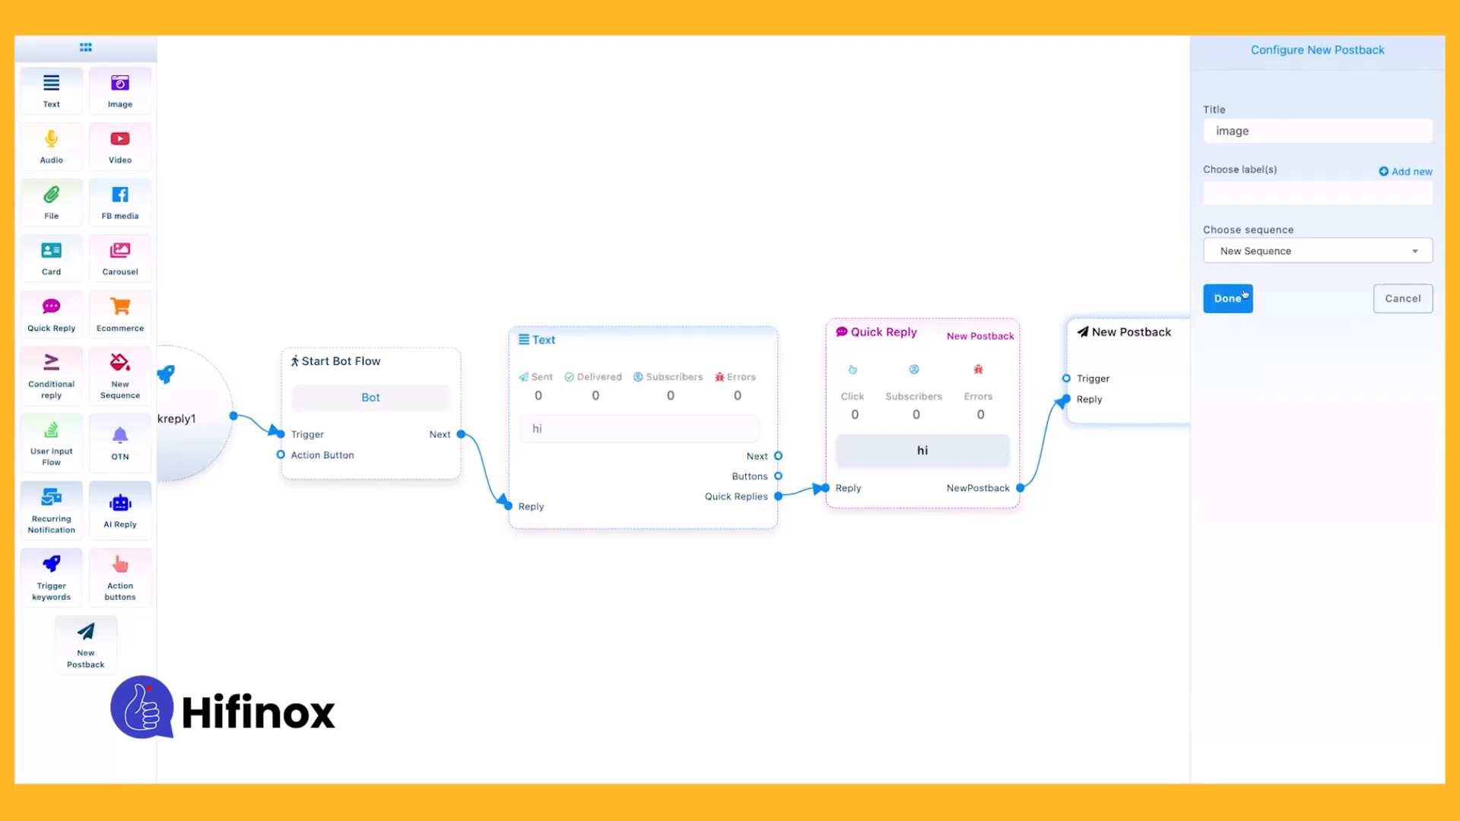
click(1244, 295)
Examine the new sequence branch and recheck the title of the New Postback node before it
drag(1366, 501, 722, 448)
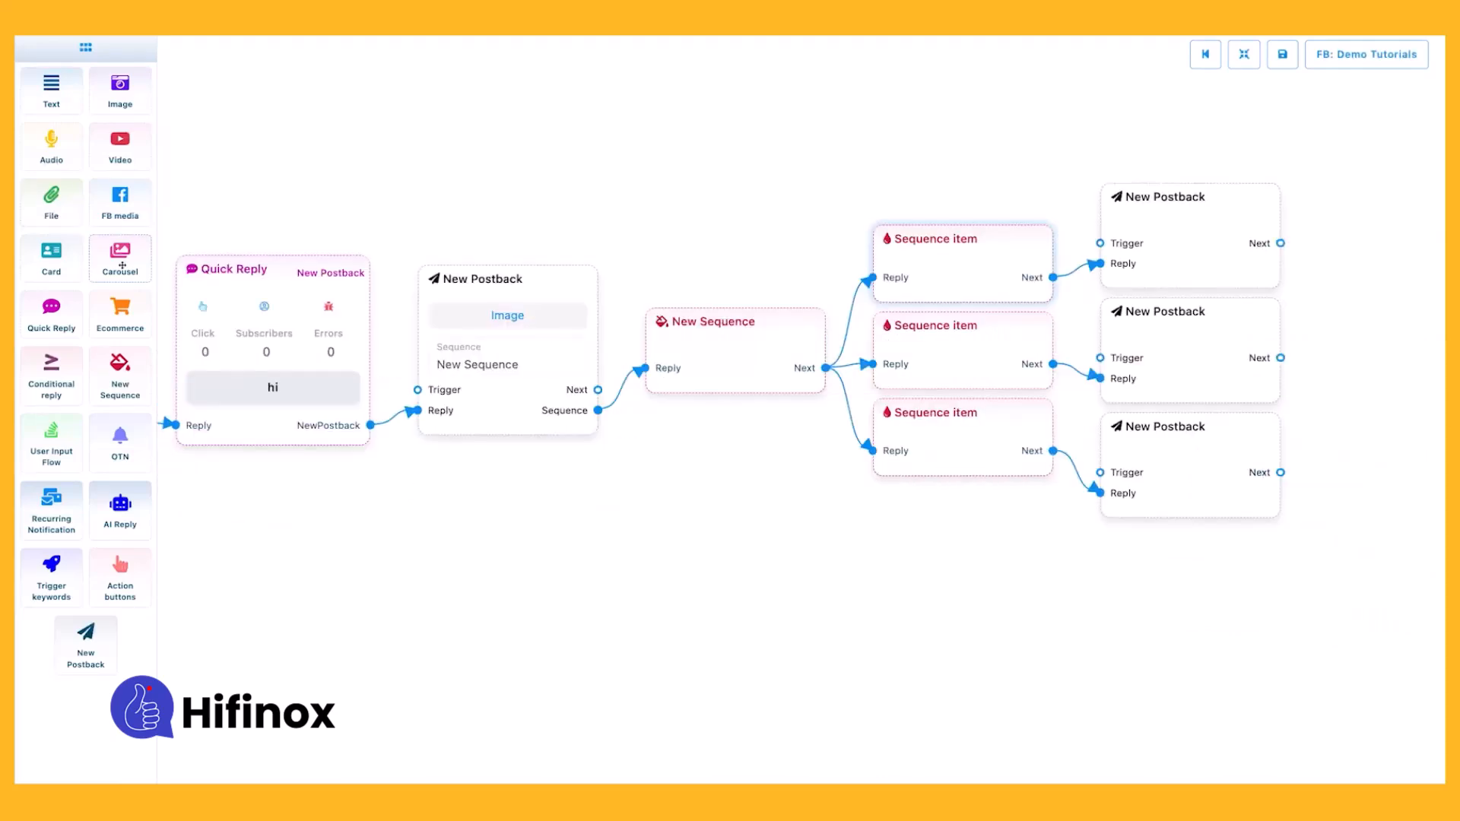
click(515, 318)
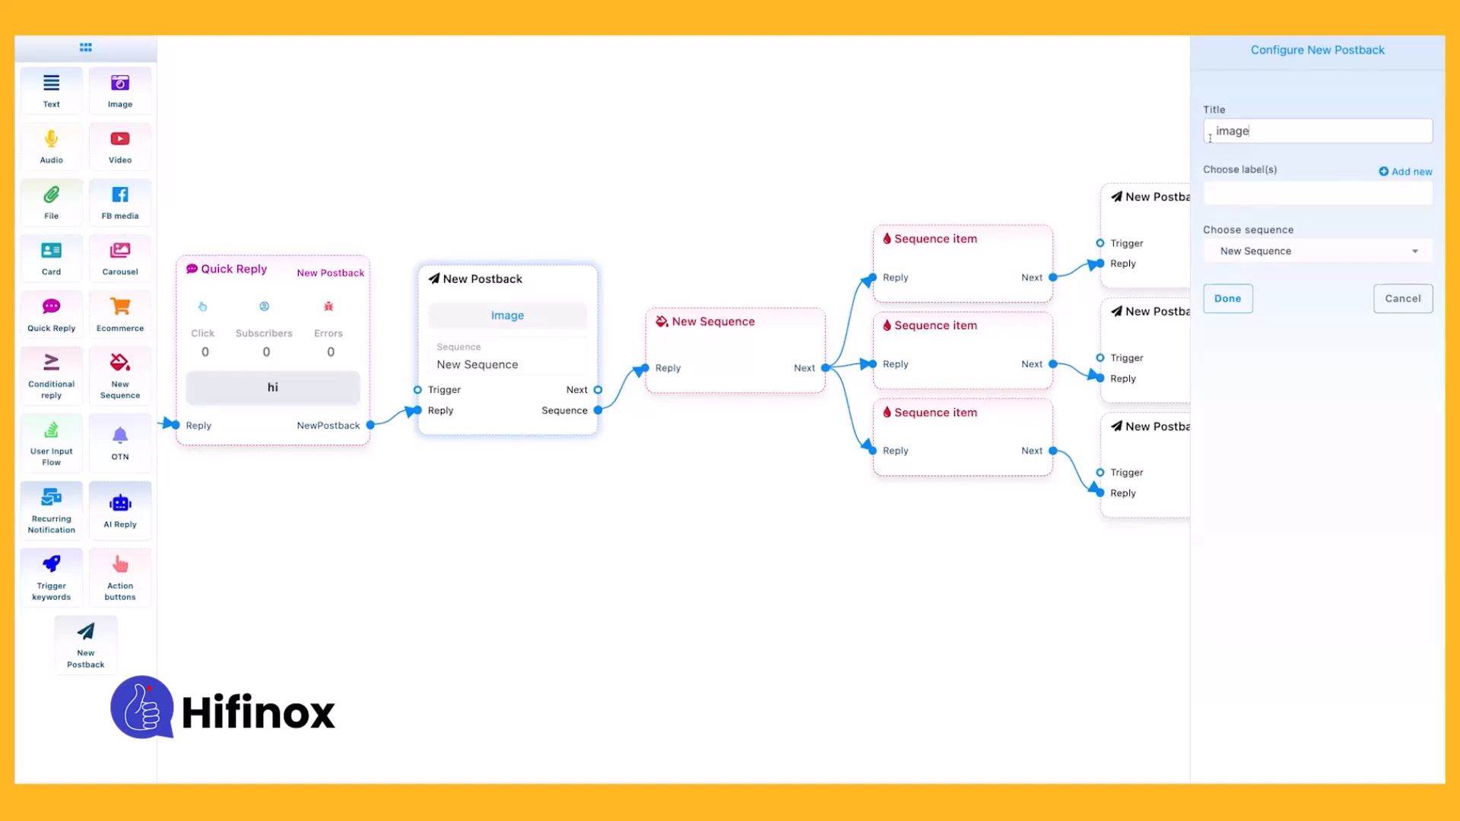
drag(1246, 136, 1218, 131)
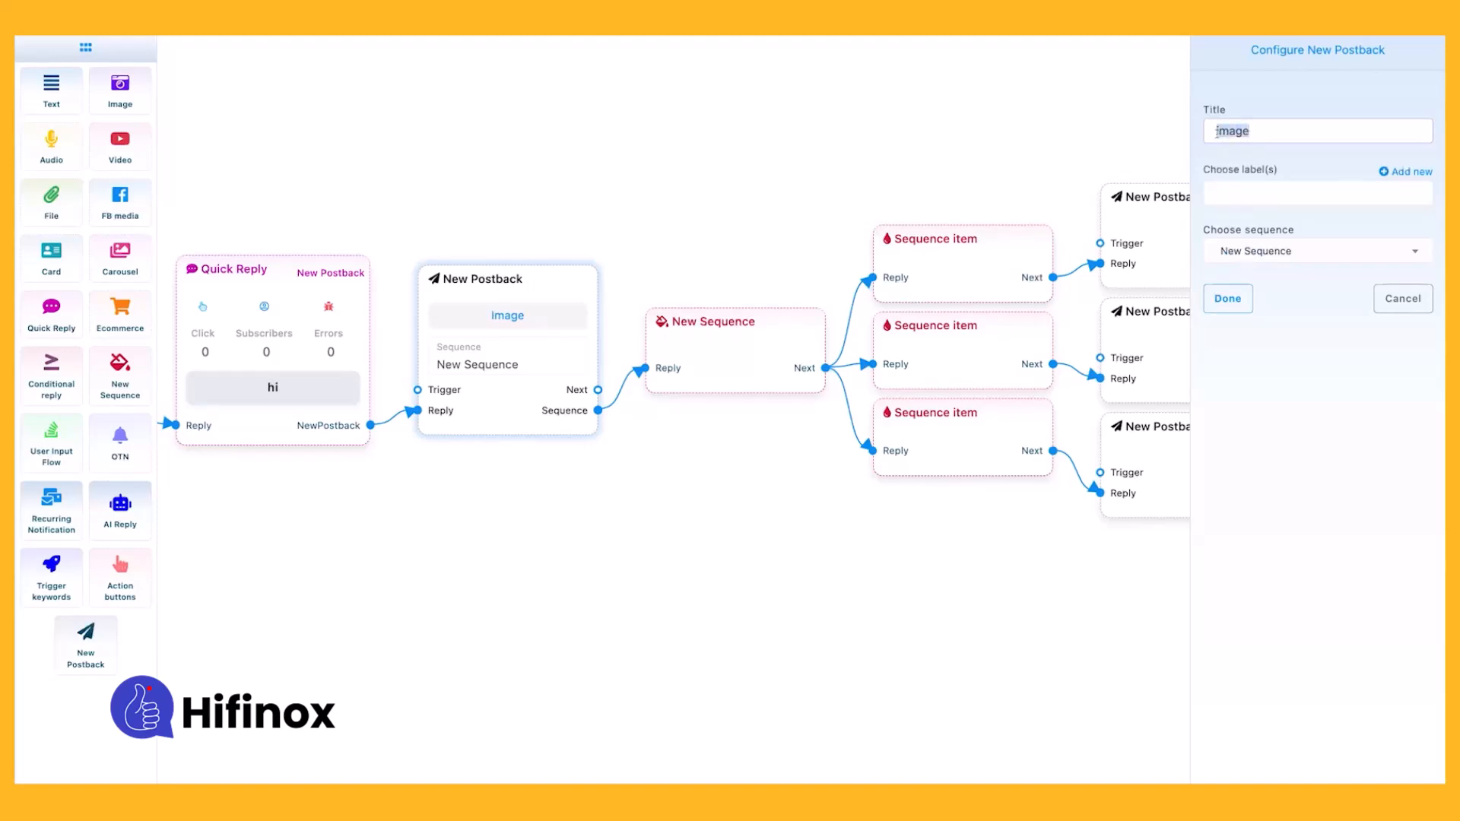
click(1228, 297)
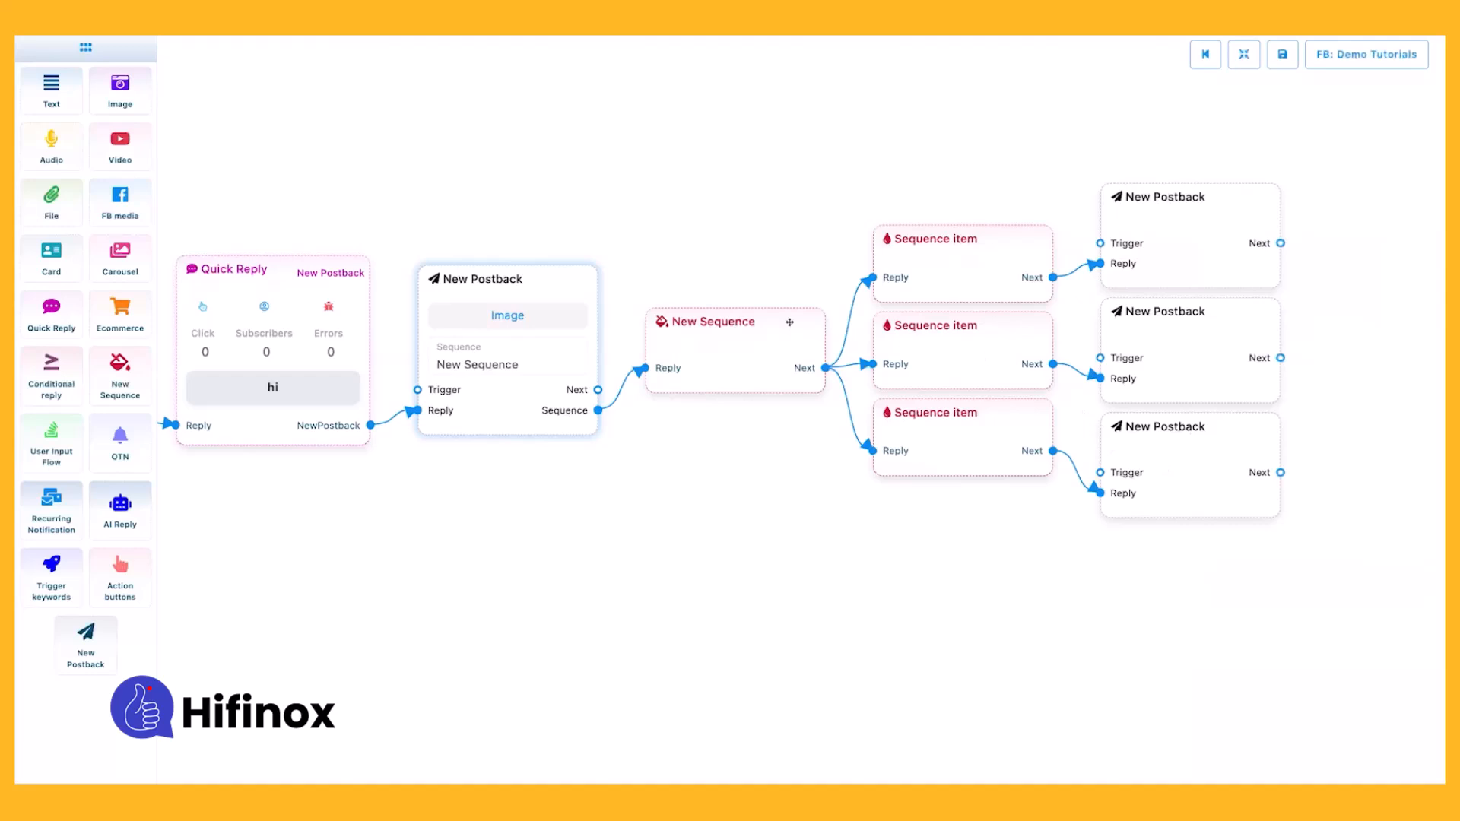
Set the first Sequence item to Promotional 24 hours with a delay of 1 min
double_click(954, 259)
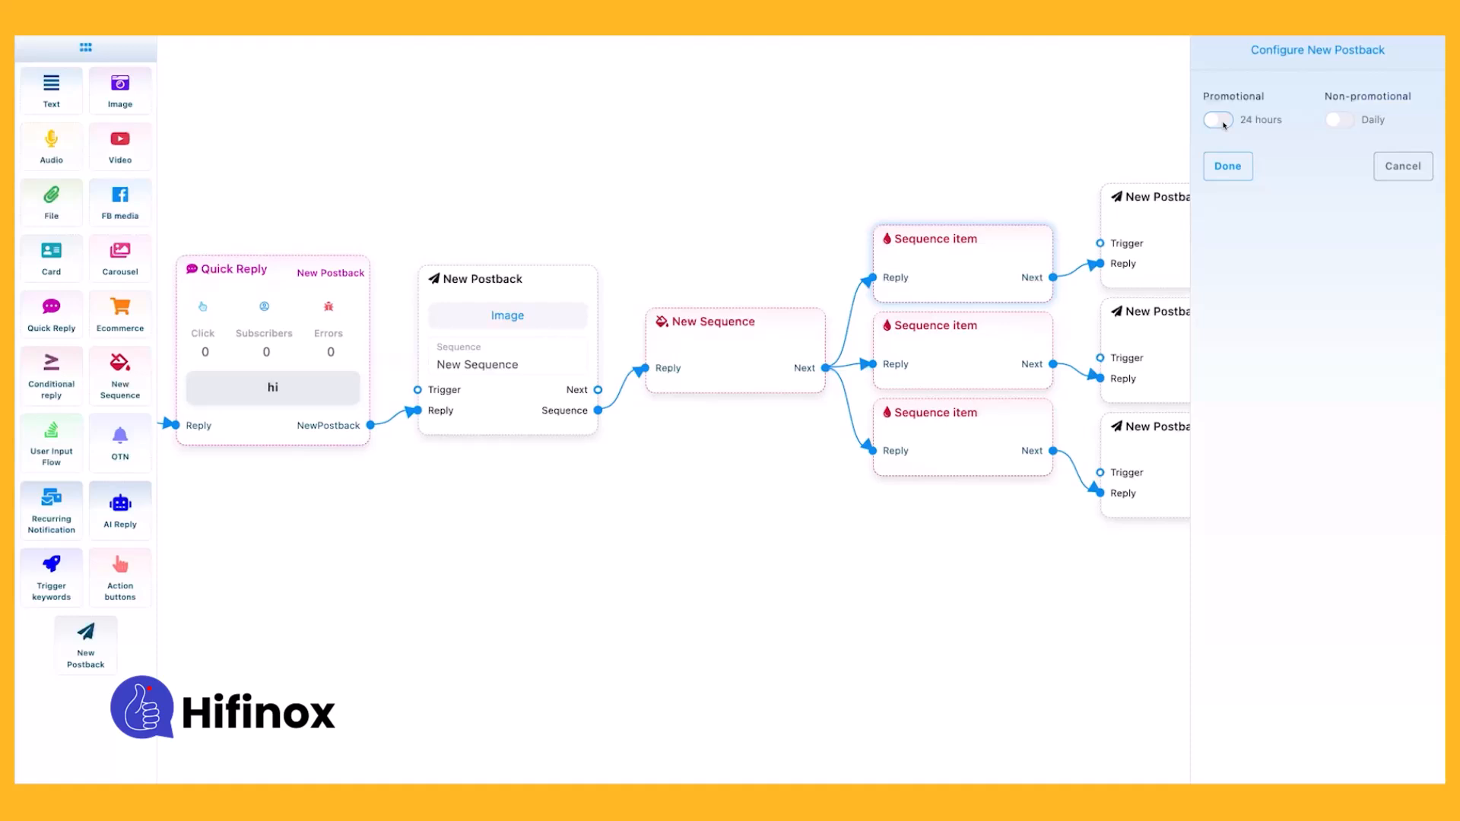
click(1343, 121)
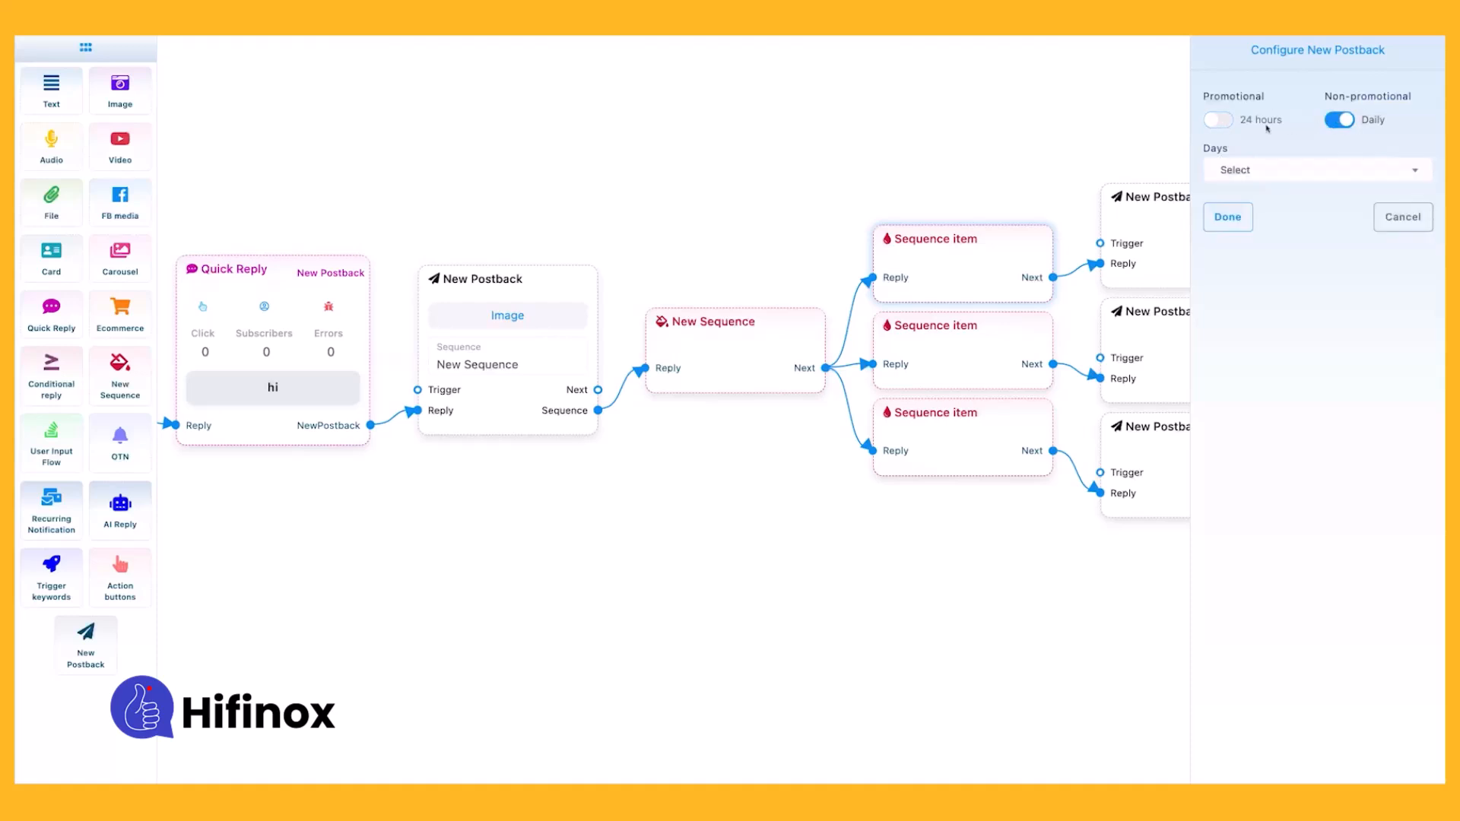
click(1219, 122)
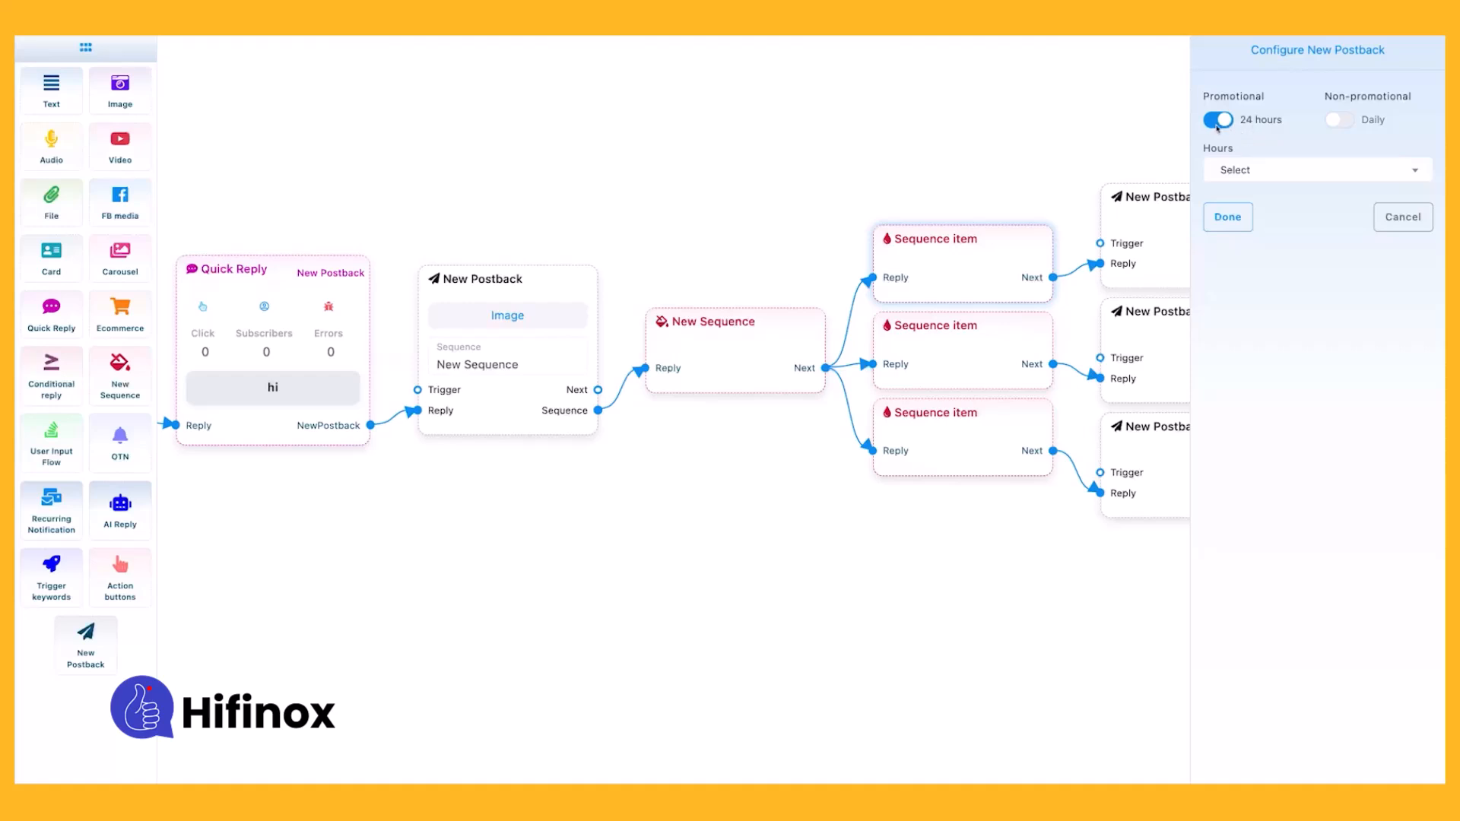
click(1236, 171)
click(1245, 268)
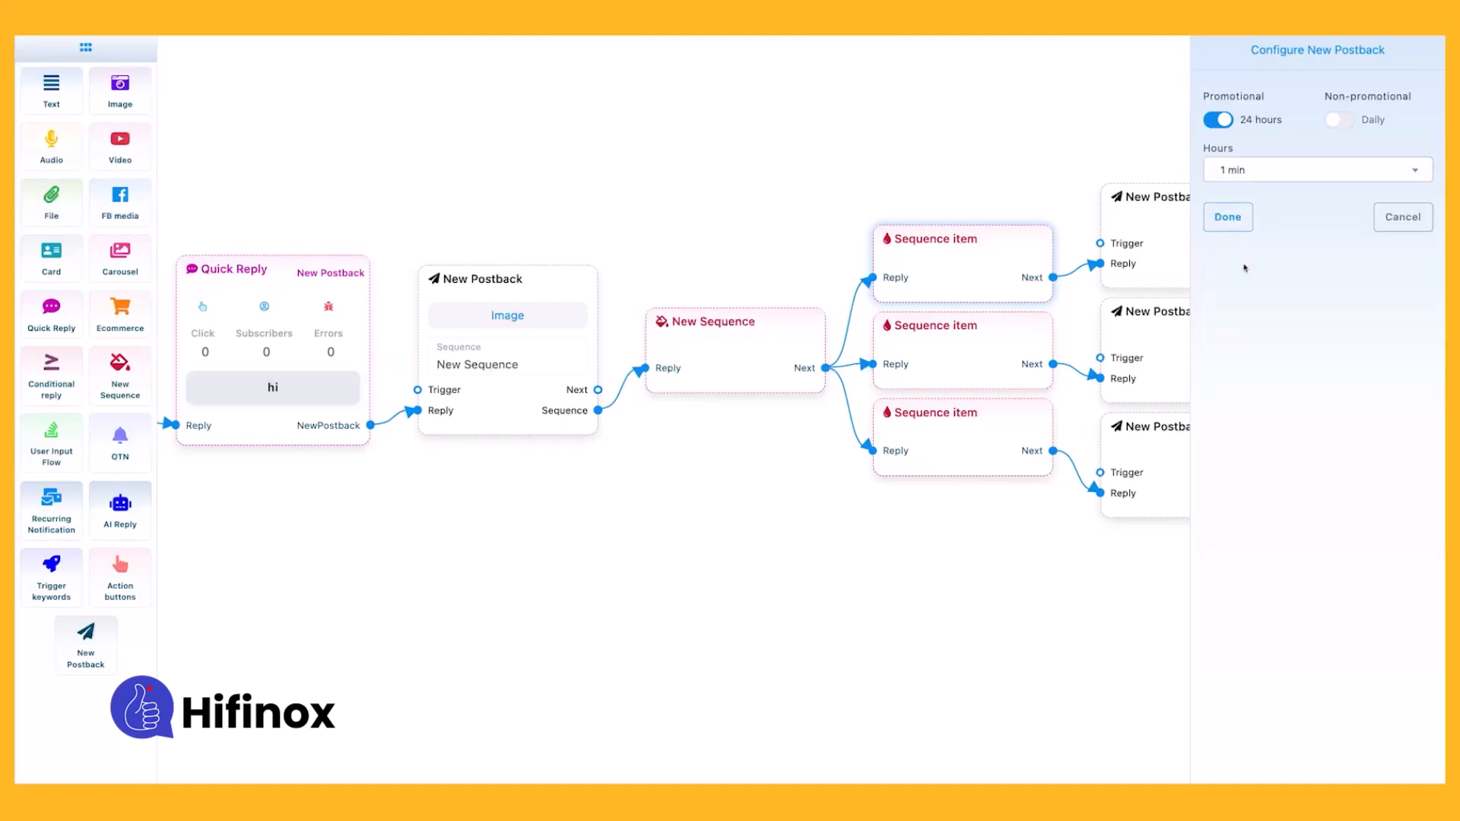
click(1230, 222)
Set the second Sequence item to Promotional 24 hours with a delay of 5 mins
double_click(975, 343)
click(1224, 122)
click(1234, 169)
click(1229, 315)
click(1230, 219)
Set the third Sequence item to Promotional 24 hours with a delay of 15 mins and rearrange the nodes
double_click(976, 430)
click(1219, 119)
click(1234, 170)
click(1230, 355)
click(1230, 219)
click(1244, 54)
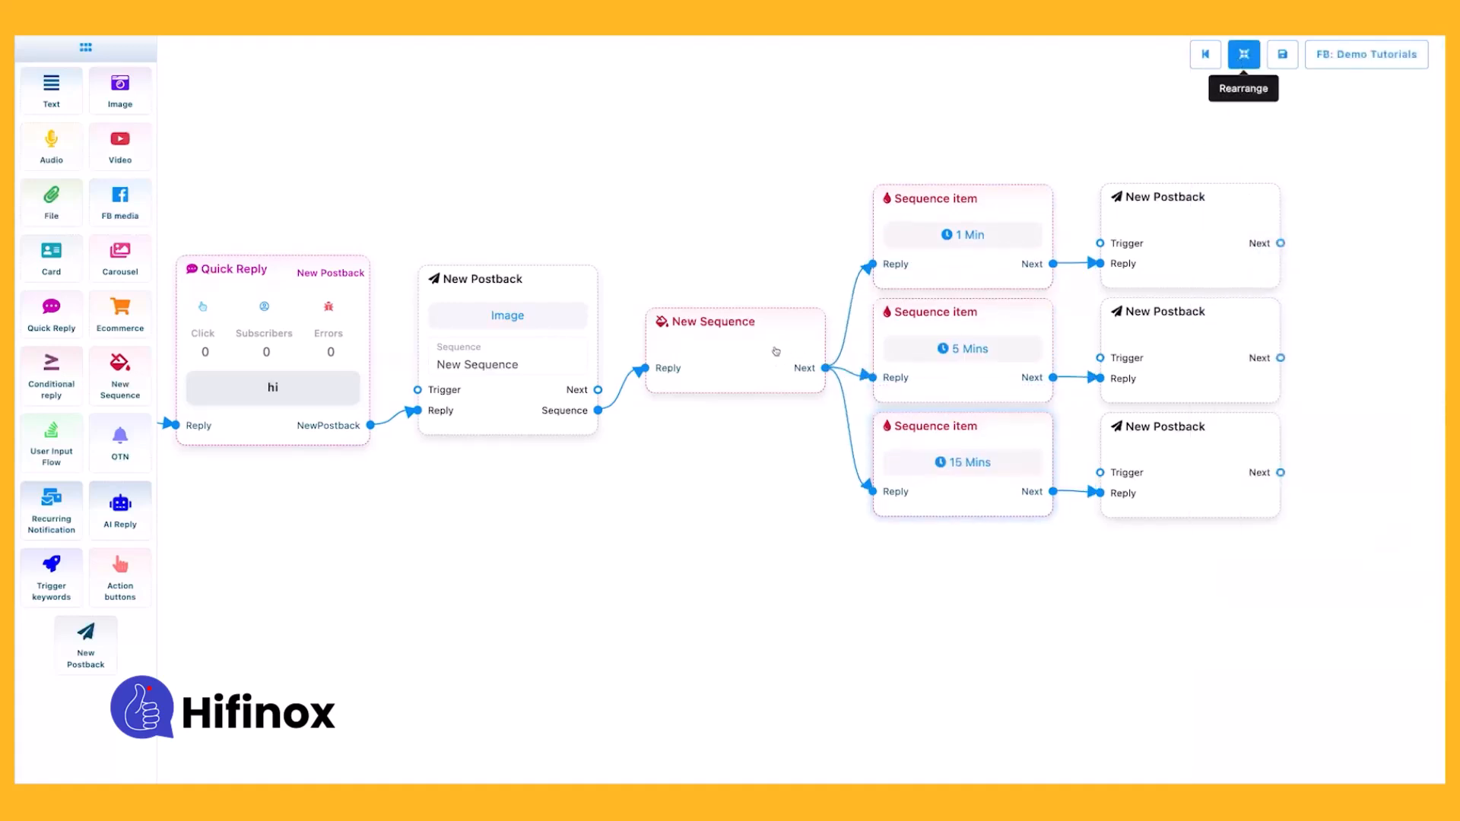
Name the New Sequence node msg sq and set its starting time to 00:00 and closing time to 05:00
double_click(715, 323)
text(msg sq)
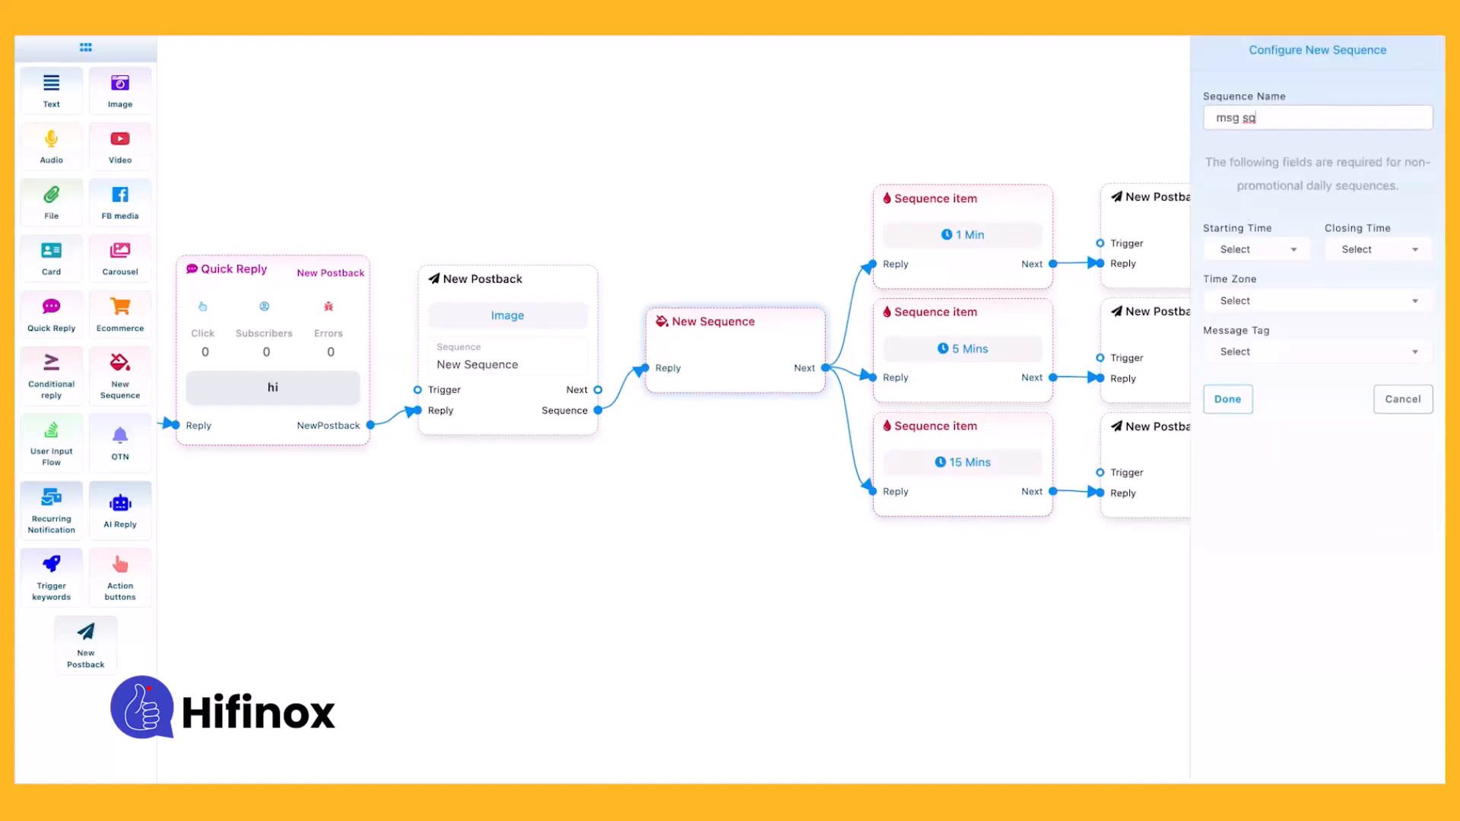
click(1260, 253)
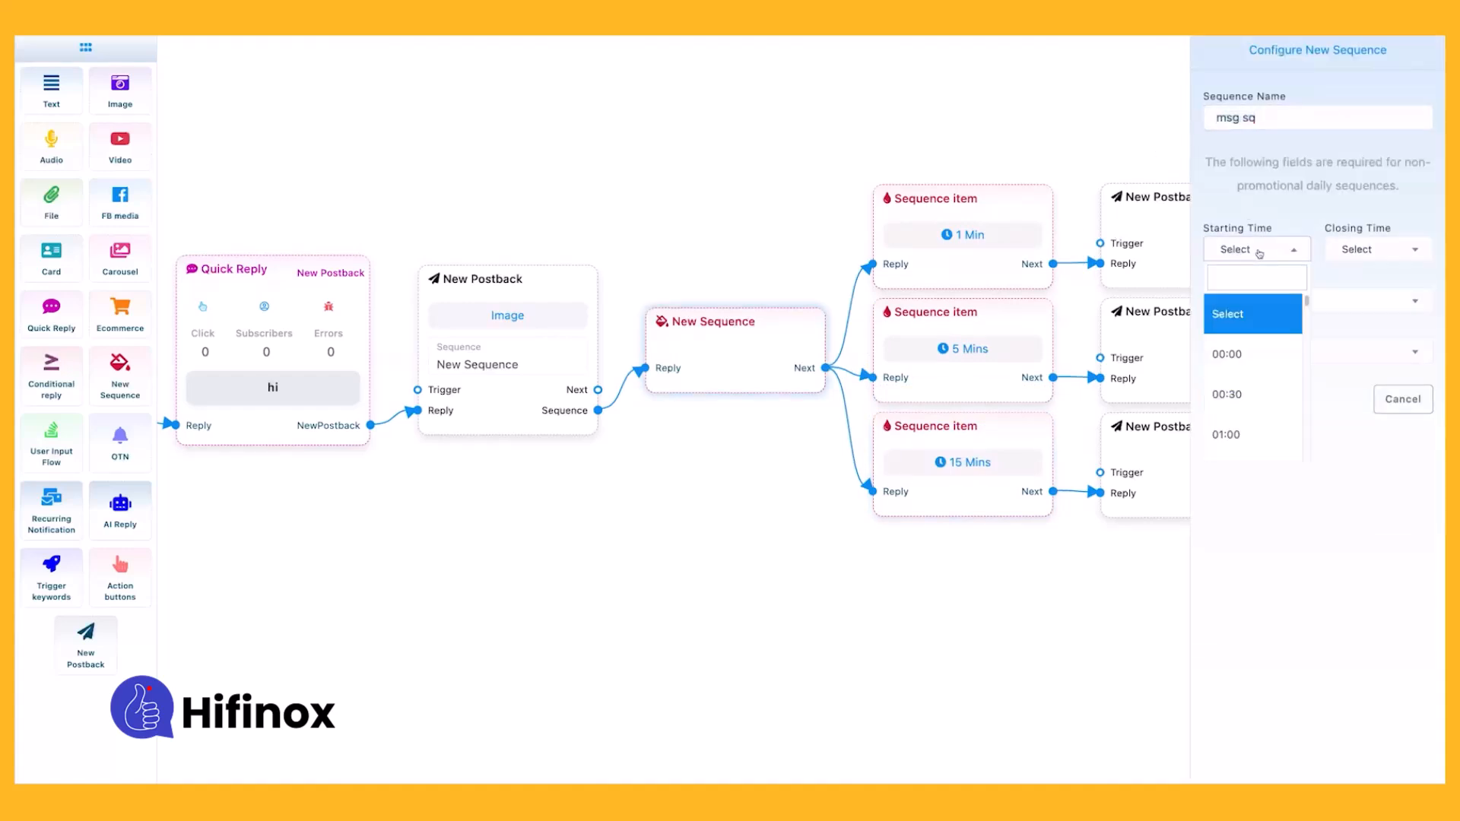
click(1240, 354)
click(1378, 249)
scroll(1365, 370, down, 6)
click(1359, 323)
Set the sequence's time zone to America/Anchorage and its message tag to ACCOUNT_UPDATE, and rearrange the nodes
click(1246, 308)
scroll(1270, 415, down, 2)
click(1267, 415)
click(1259, 355)
scroll(1261, 426, down, 2)
scroll(1255, 410, up, 2)
click(1253, 415)
click(1240, 359)
click(1251, 455)
click(1229, 397)
click(1244, 54)
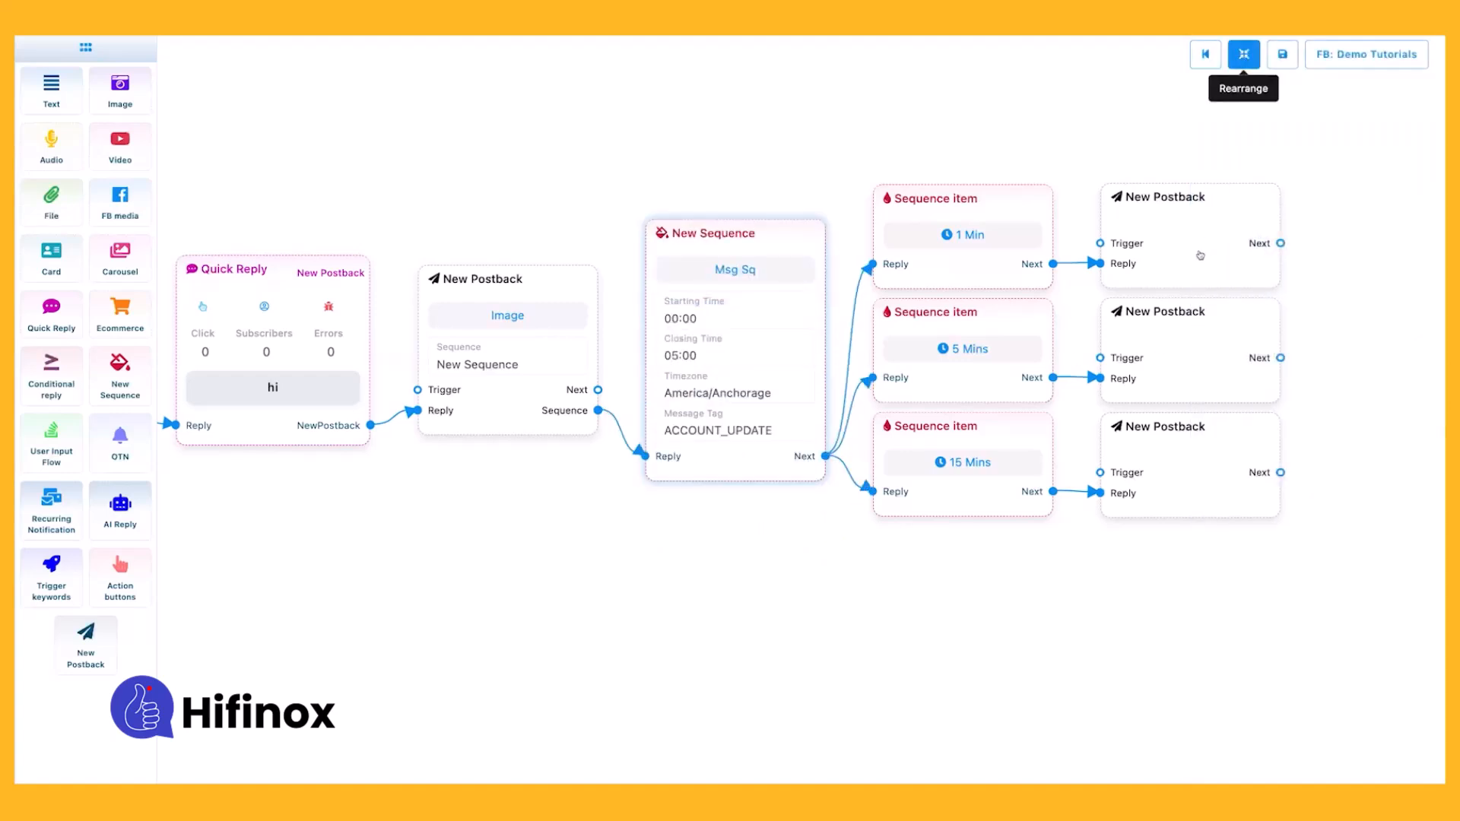
Title the New Postback node after the 1 min Sequence item Post
double_click(1200, 255)
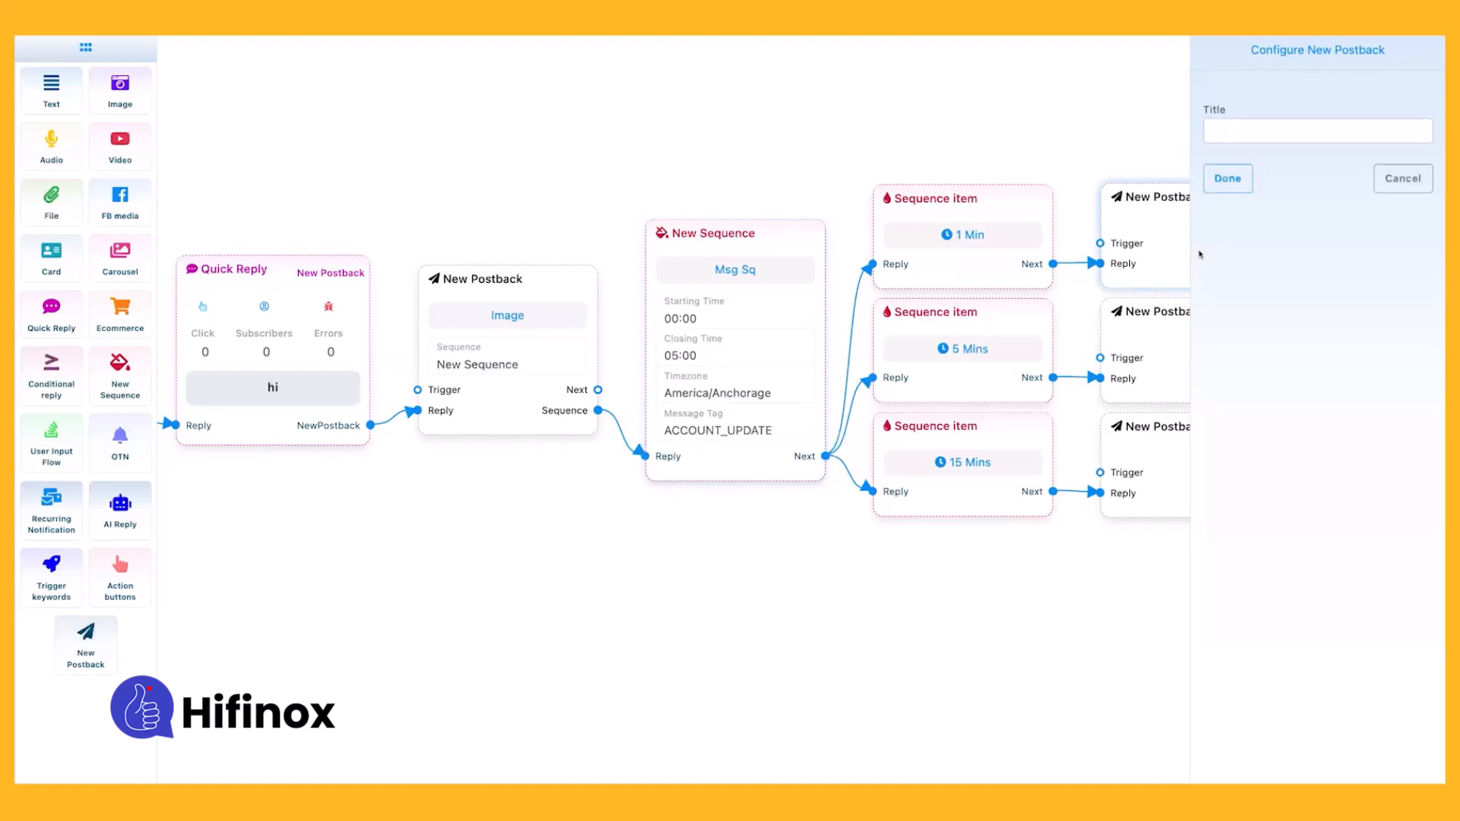
text(Post)
click(1227, 178)
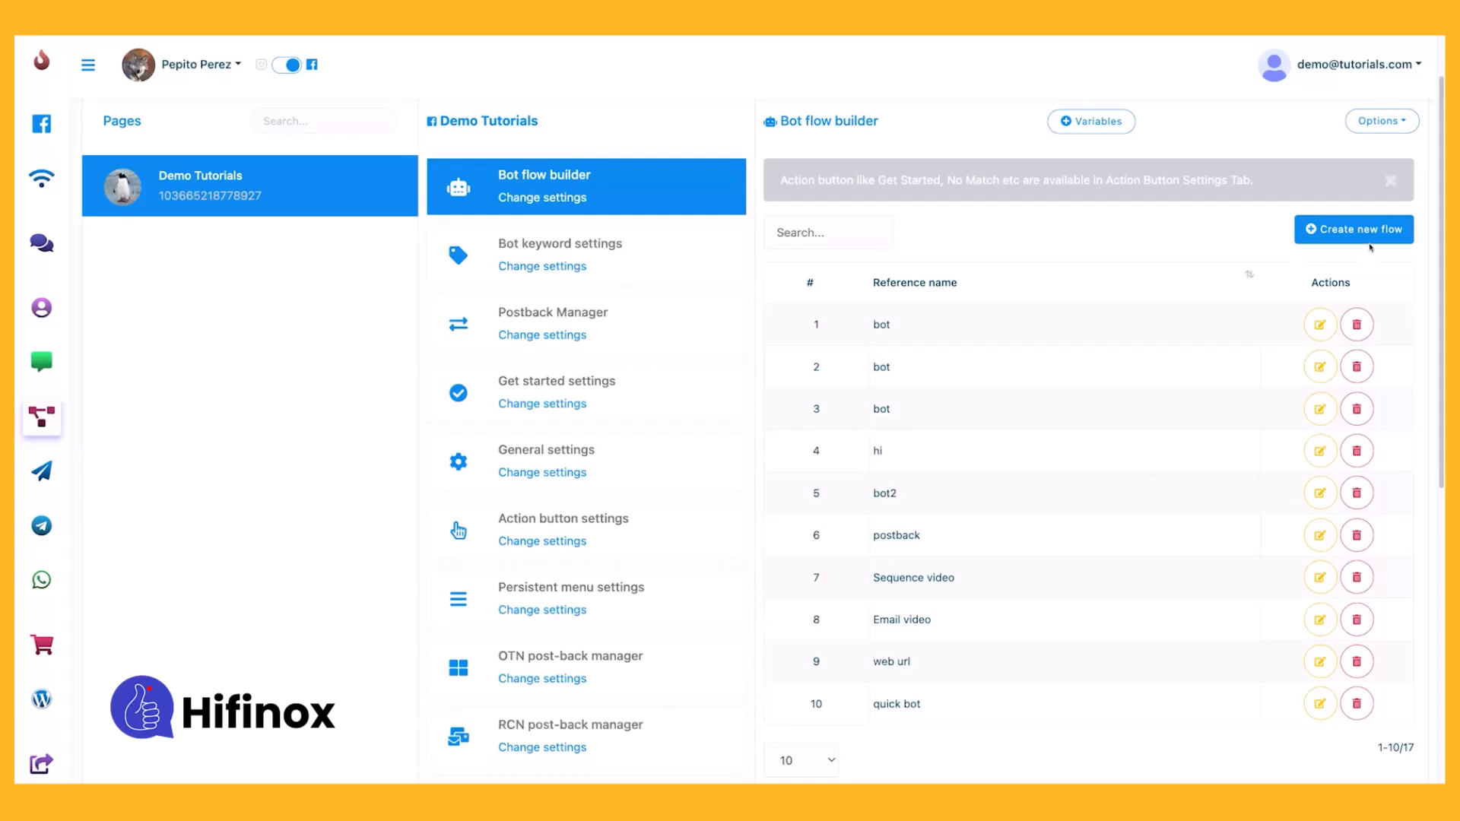
Create a new bot flow and connect a Trigger keywords node to the Trigger input of Start Bot Flow
click(1332, 232)
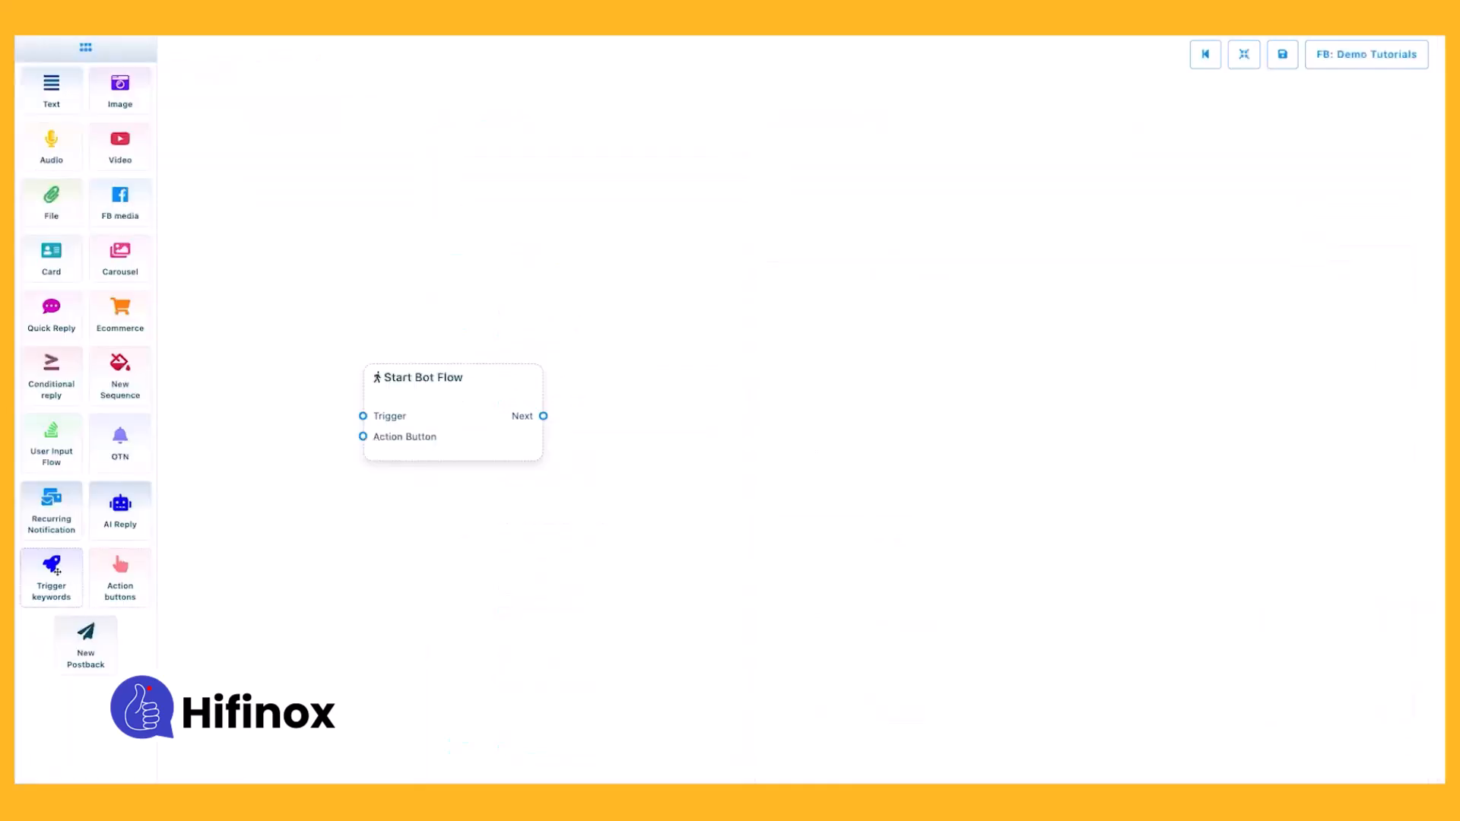
drag(52, 579, 236, 553)
drag(372, 623, 522, 427)
drag(306, 625, 304, 426)
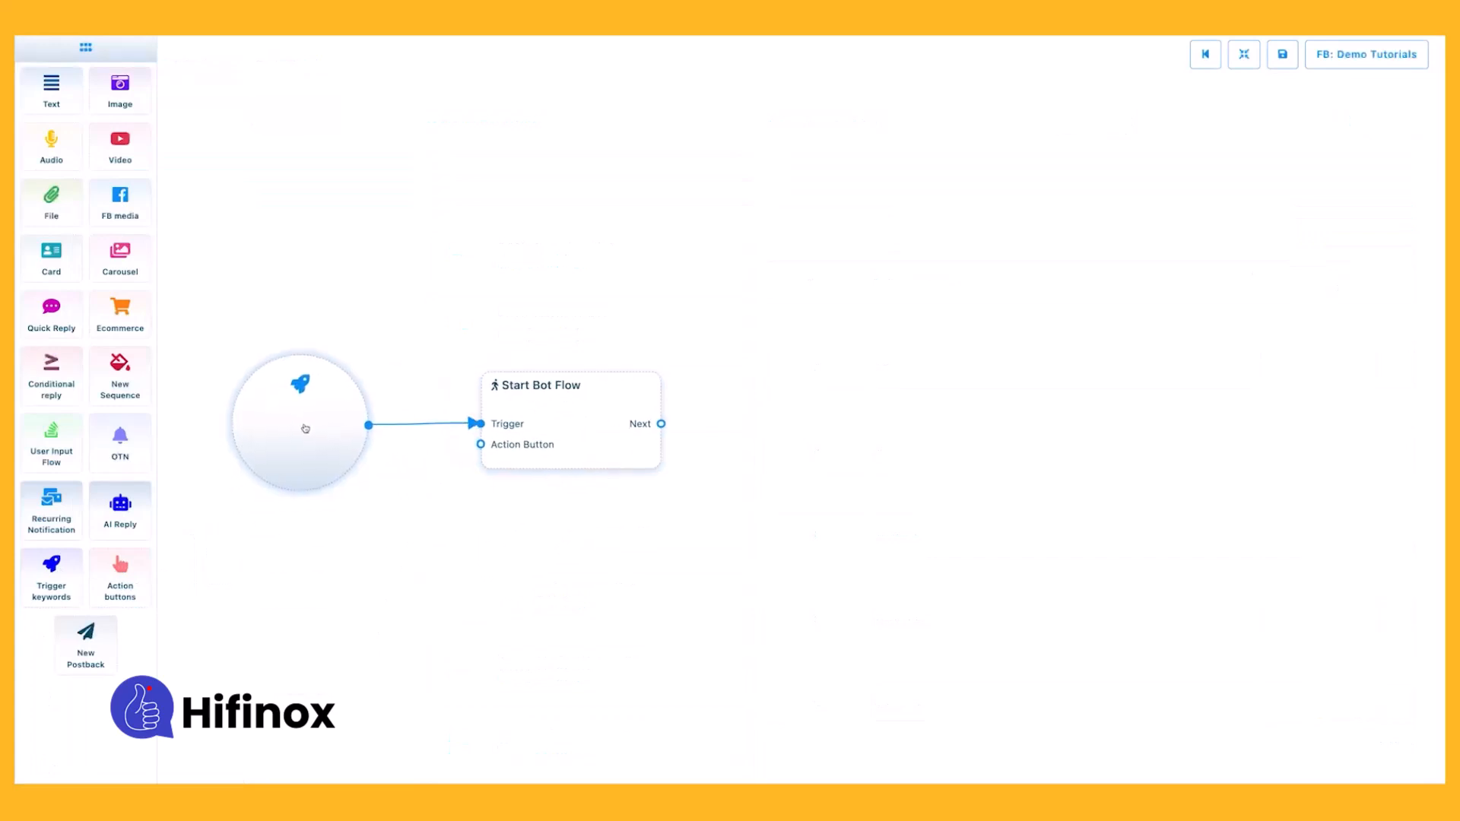
Set the trigger keyword to test with exact keyword match
double_click(303, 426)
click(1251, 123)
text(test)
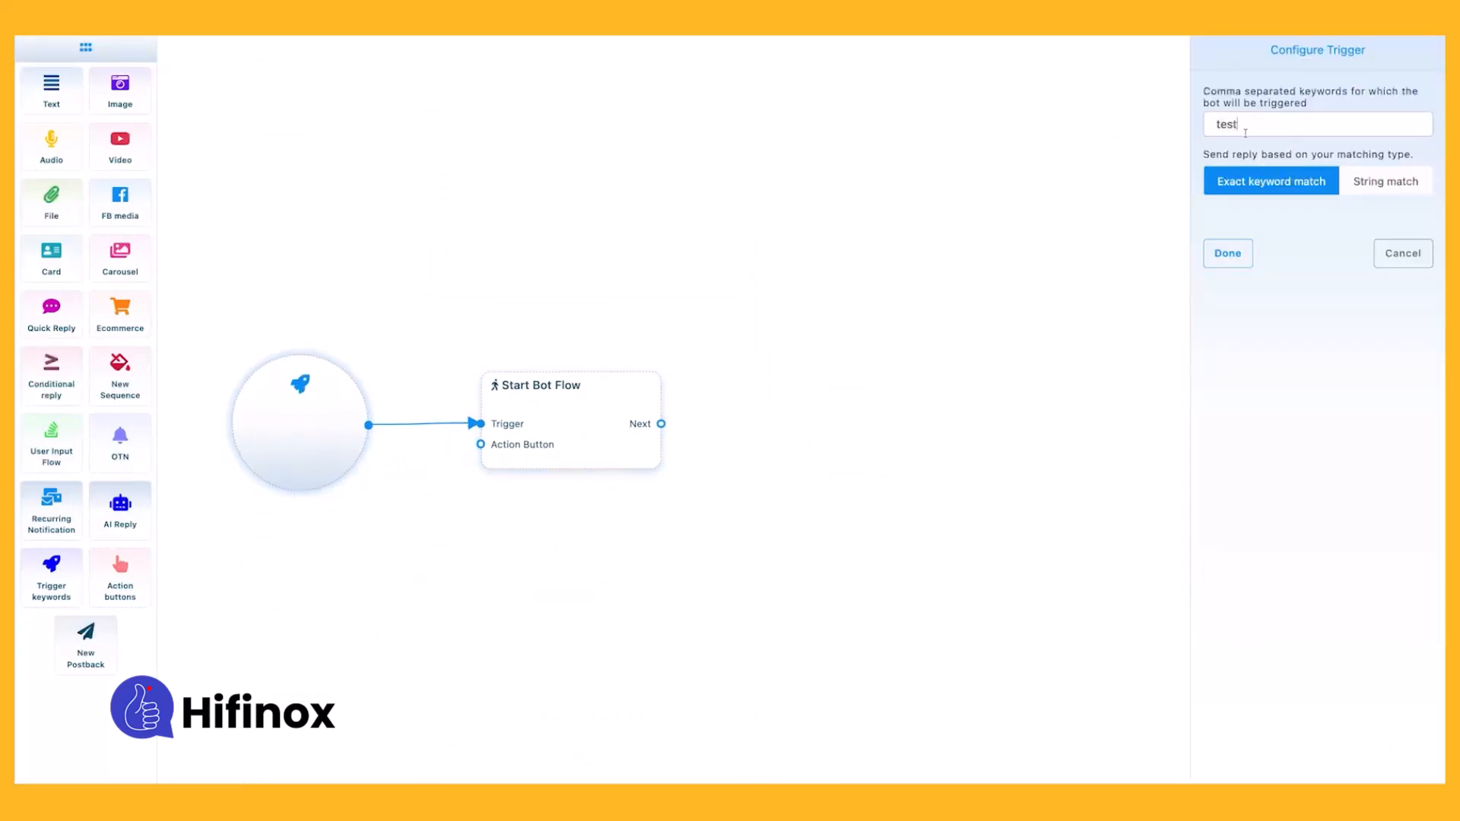
click(1228, 254)
Title the Start Bot Flow node bot and move it closer to the trigger
double_click(603, 429)
text(bot)
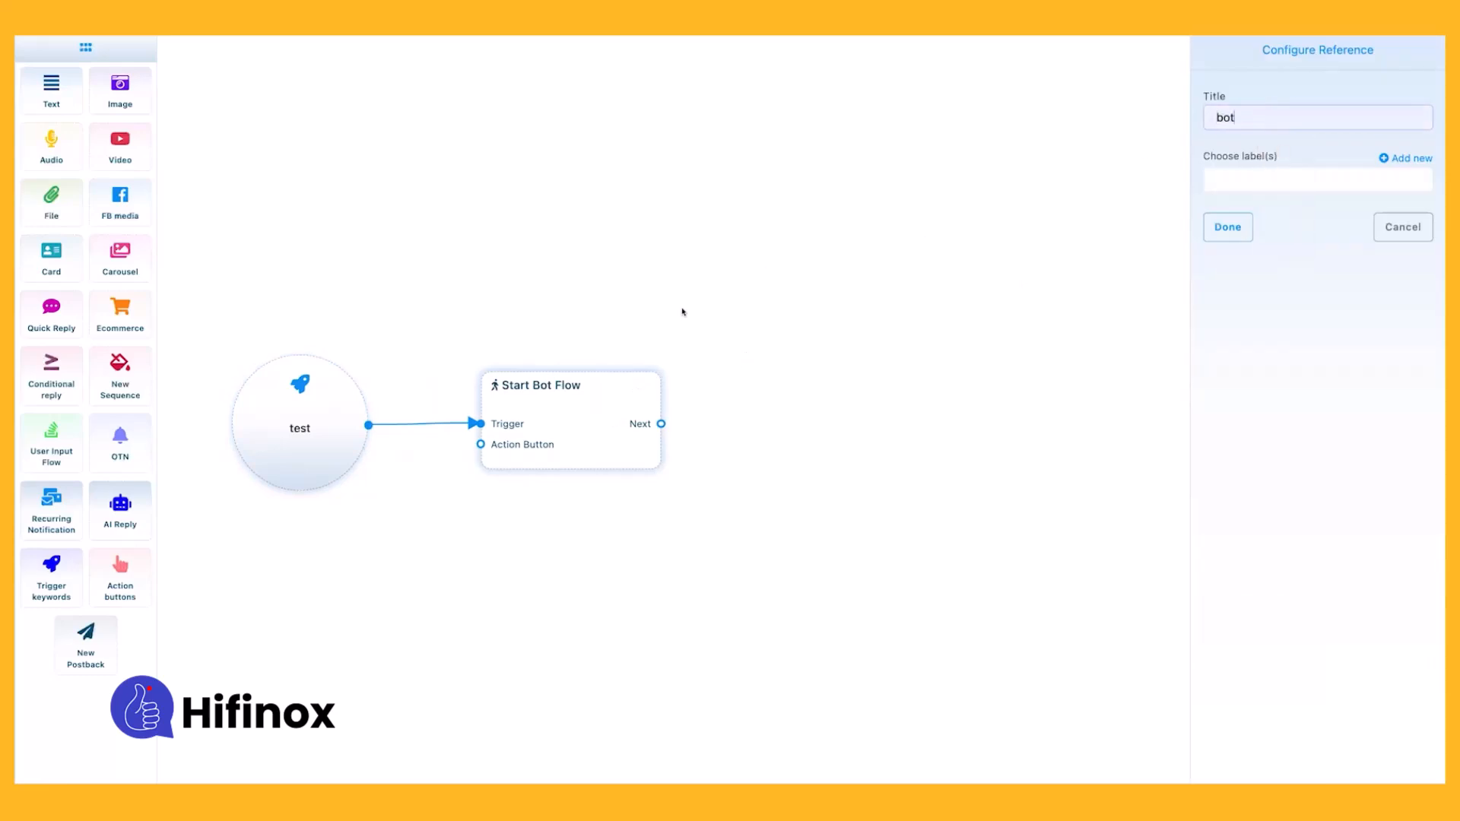
click(1209, 232)
drag(593, 423, 561, 418)
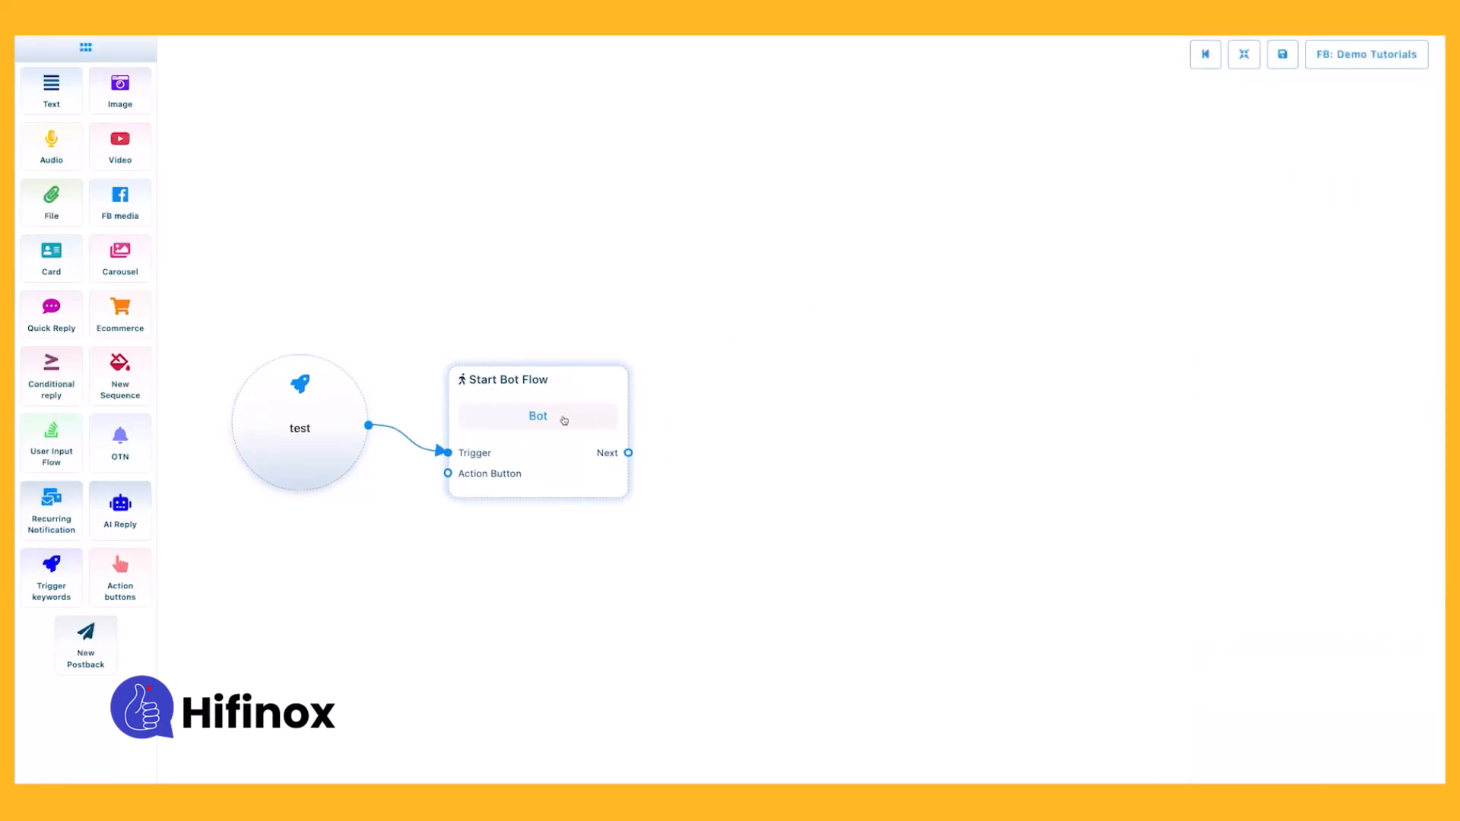
Add a Carousel reply after Start Bot Flow and rearrange the nodes
drag(628, 452, 667, 414)
click(715, 490)
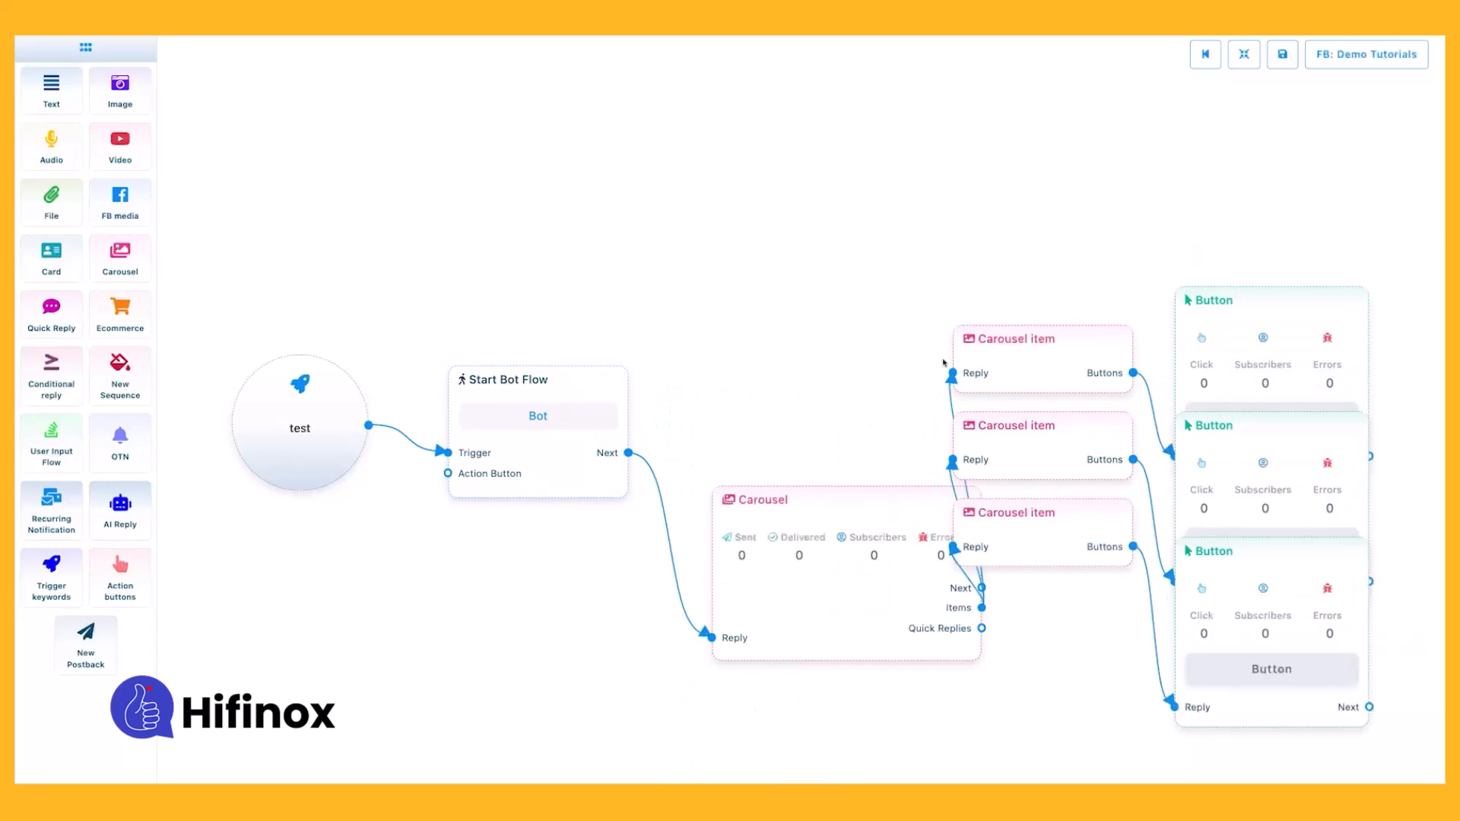
click(1244, 54)
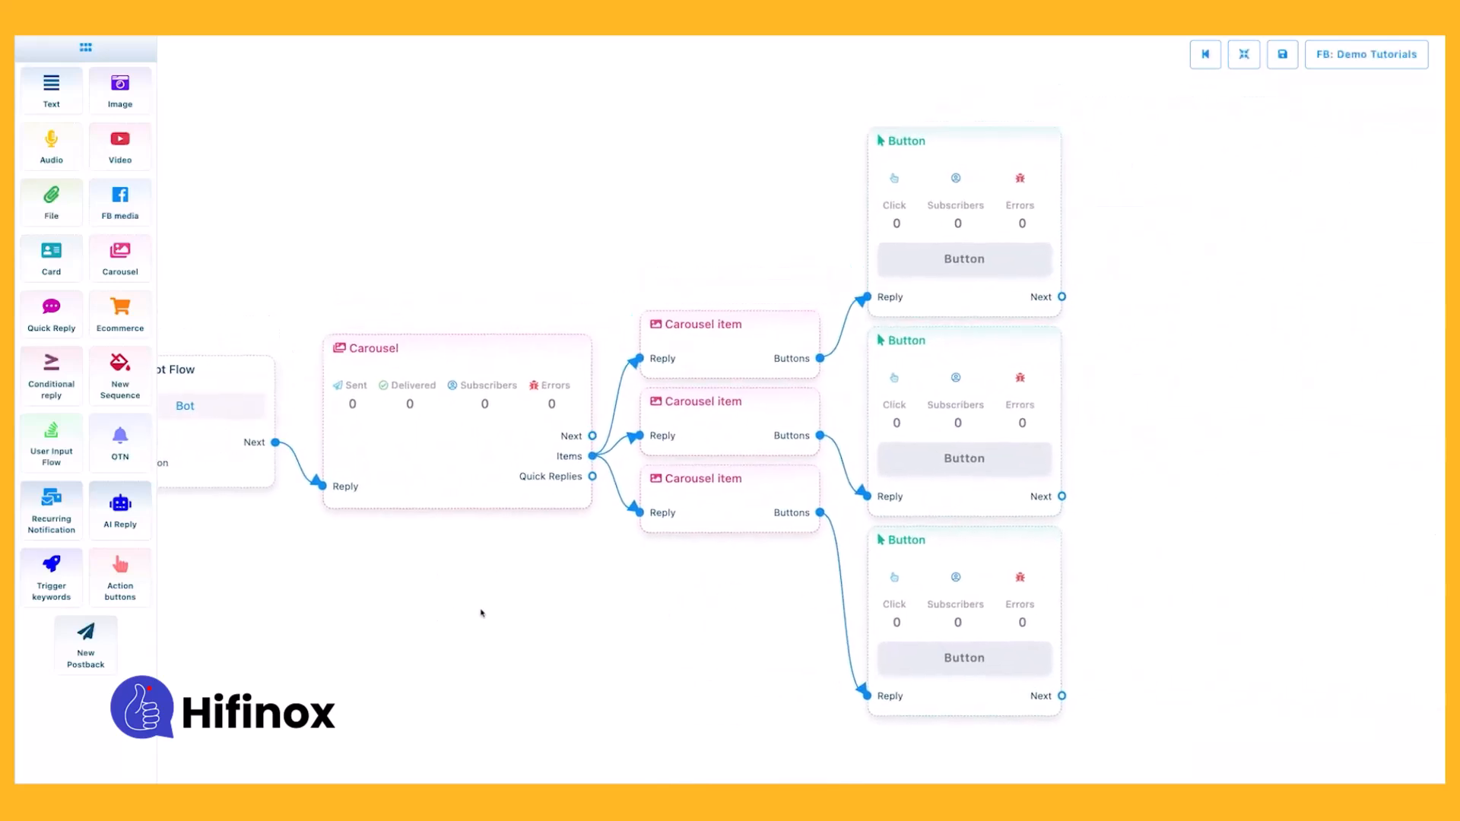
Upload cute-cat-photos-1593441022.jpg as the first Carousel item's image and title the item 1
click(672, 350)
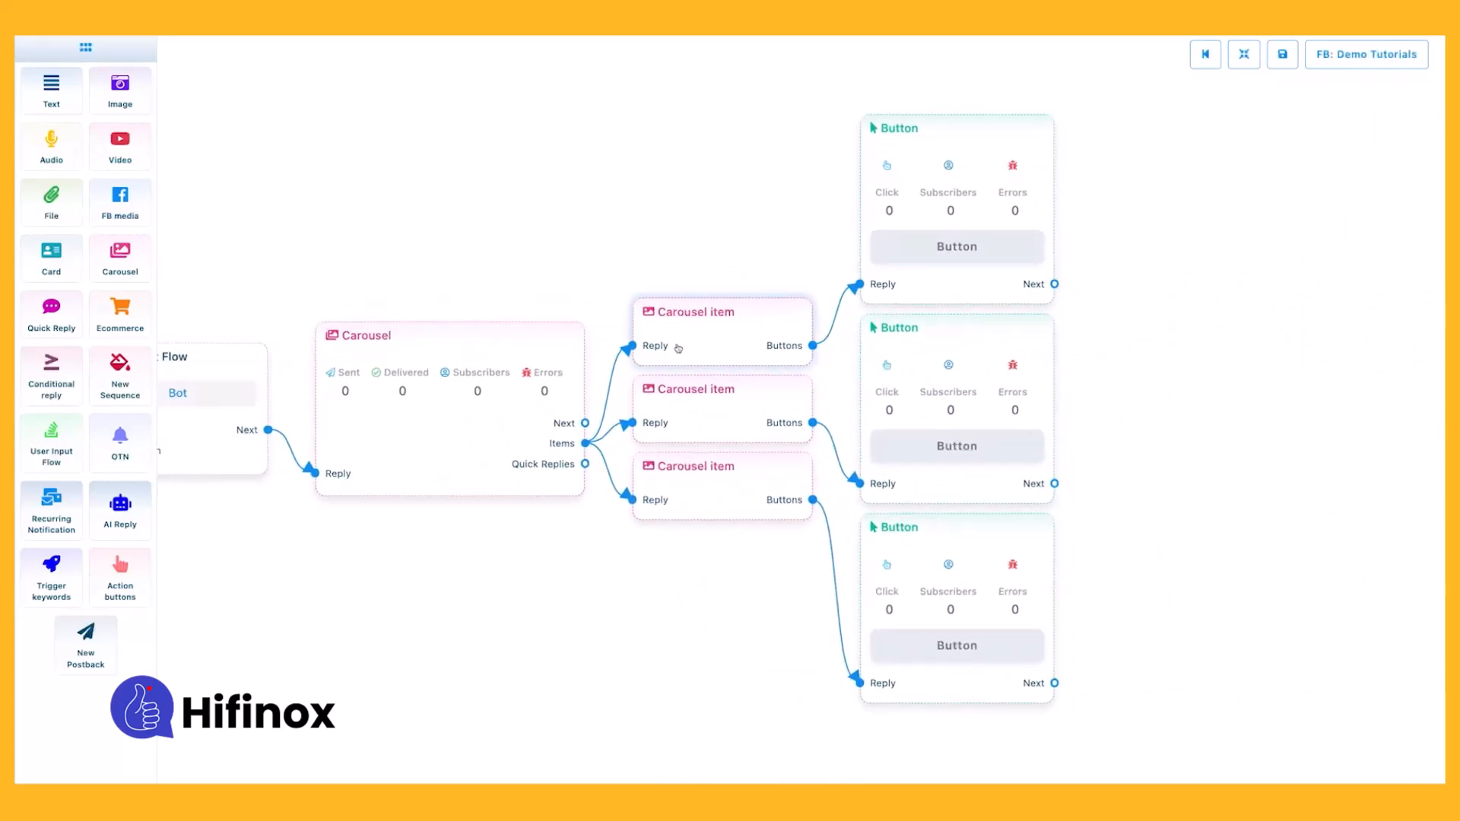
click(1296, 207)
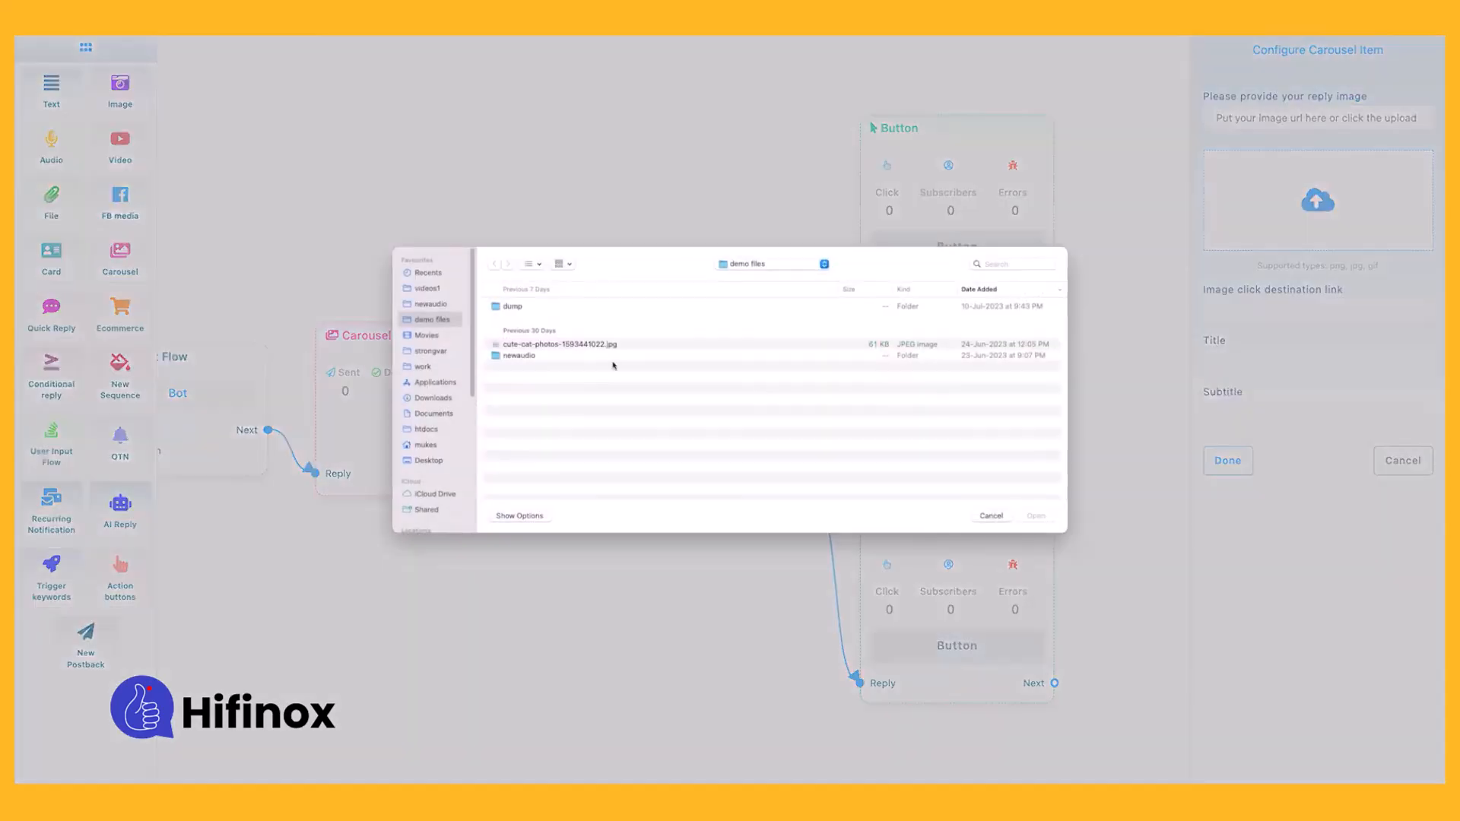
double_click(554, 345)
click(1239, 371)
click(1227, 461)
Upload cute-cat-photos-1593441022.jpg as the second Carousel item's image and title the item 2
click(1257, 199)
double_click(538, 347)
click(1228, 366)
text(2)
click(1229, 460)
Title the third Carousel item 3 with the cute-cat-photos-1593441022.jpg image, and rearrange the nodes
drag(696, 489, 700, 527)
click(700, 527)
click(1232, 362)
text(3)
click(1264, 201)
double_click(567, 342)
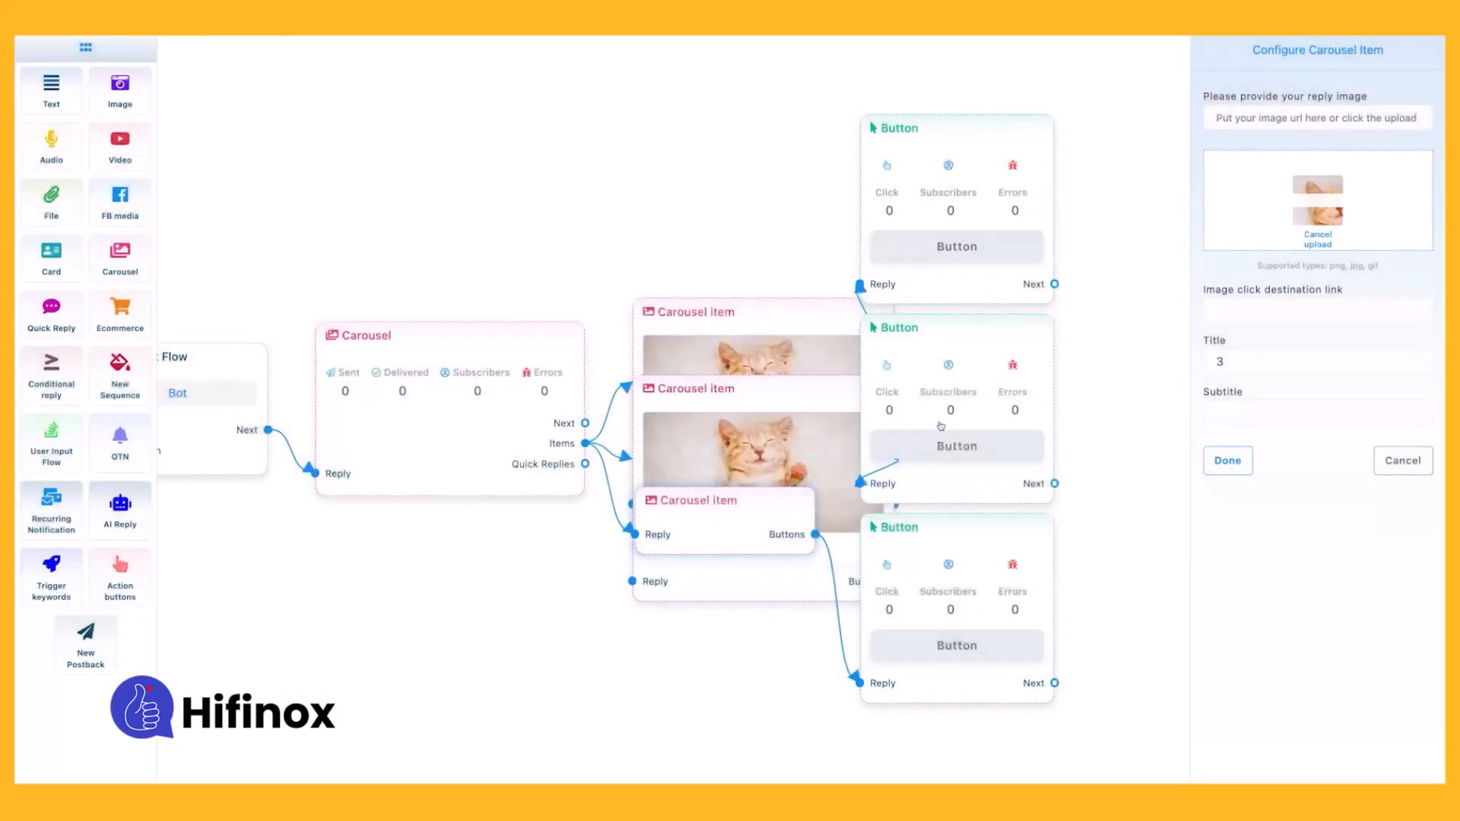
click(1227, 461)
click(1244, 54)
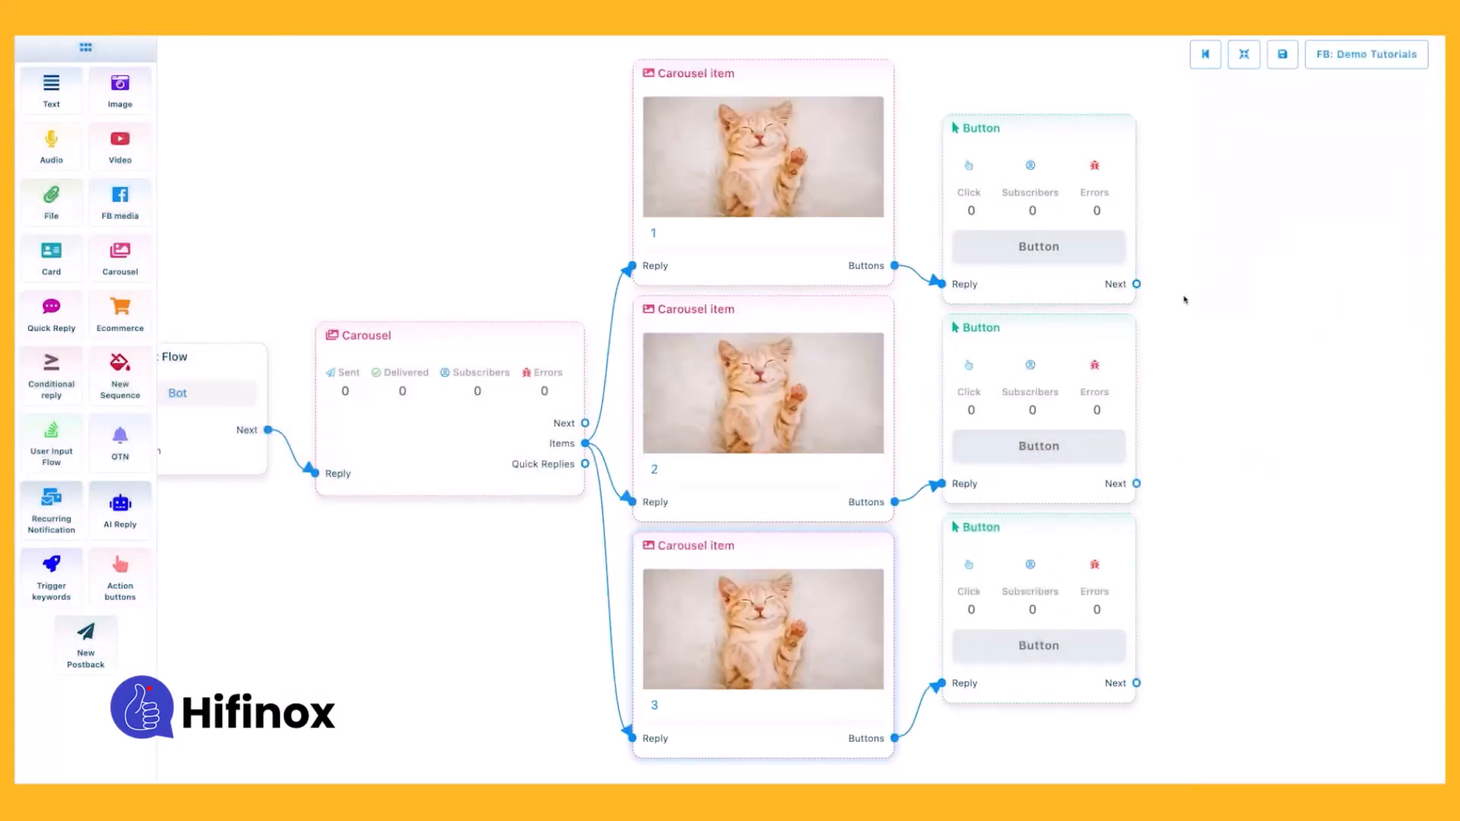
Set the first carousel item's button text to 1 and its type to Chat with human
double_click(1073, 247)
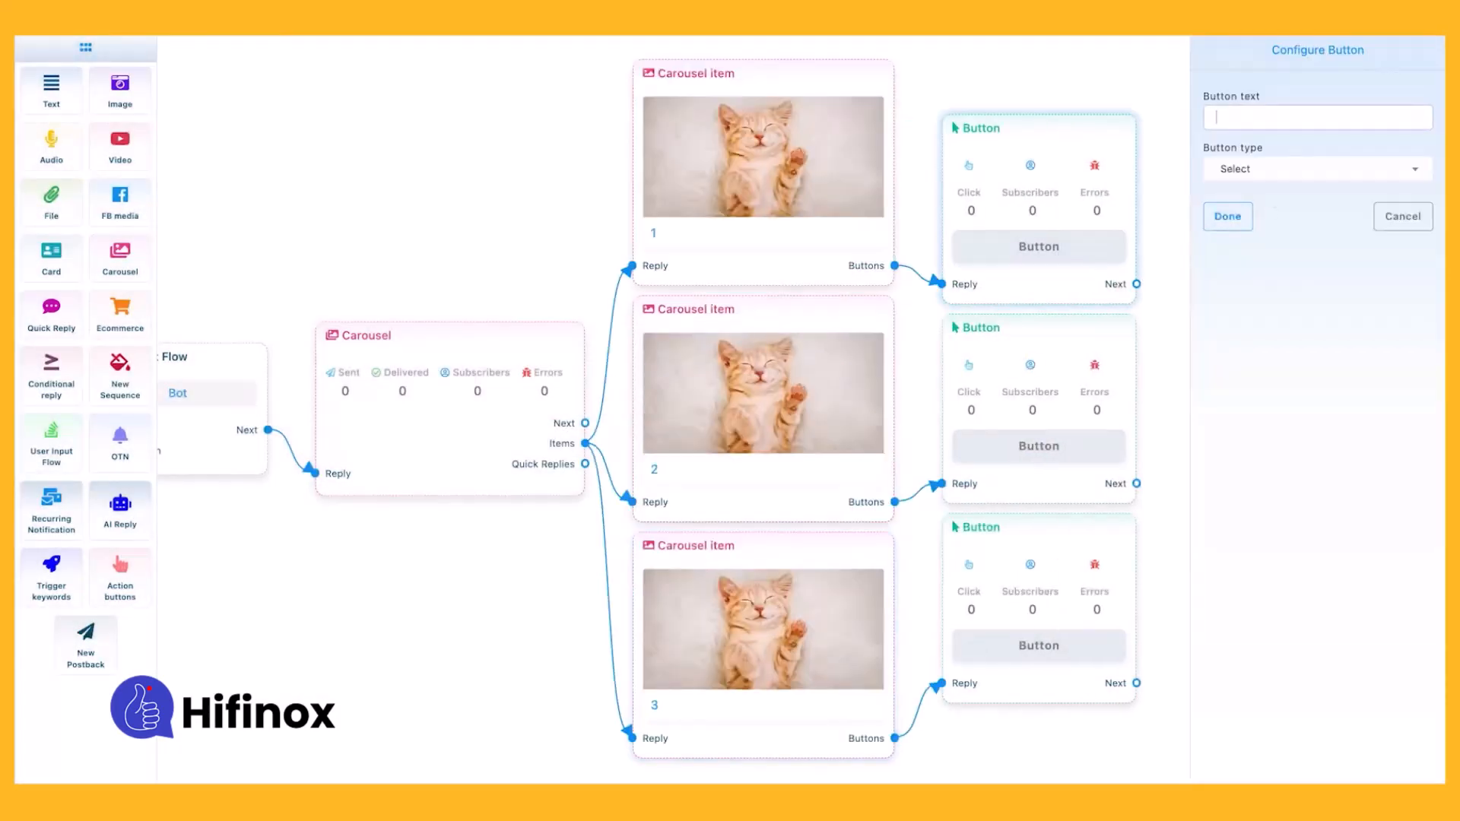
text(1)
click(1318, 169)
scroll(1255, 304, down, 2)
click(1255, 316)
click(1227, 216)
Set the second carousel item's button text to 2 and its type to Chat with robot
double_click(1085, 404)
text(2)
click(1318, 169)
scroll(1255, 320, down, 2)
click(1247, 356)
click(1227, 216)
Set the third carousel item's button text to 3 and its type to Unsubscribe
double_click(1027, 655)
text(3)
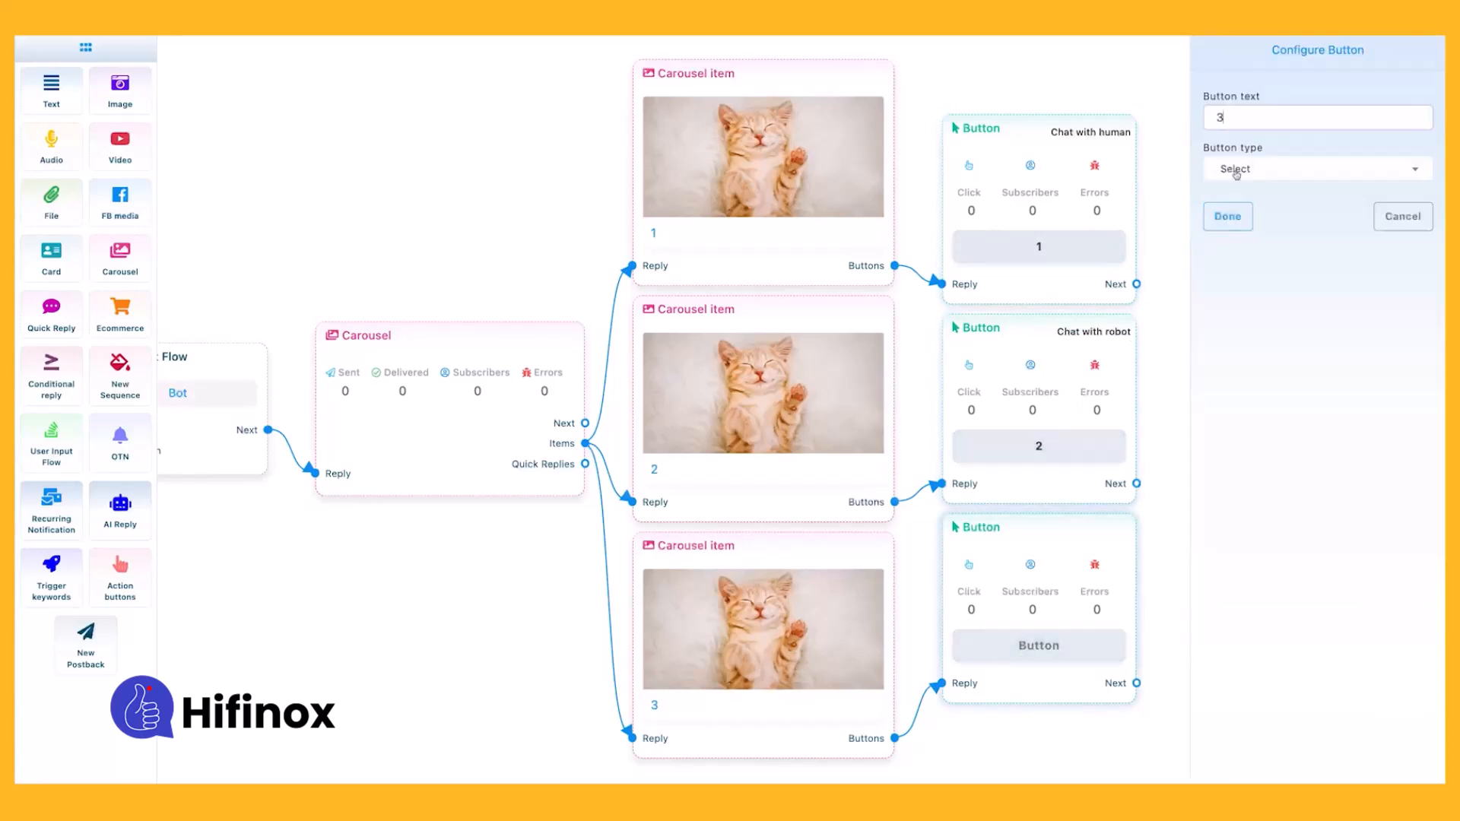
click(1318, 168)
scroll(1255, 304, down, 2)
click(1244, 240)
click(1227, 216)
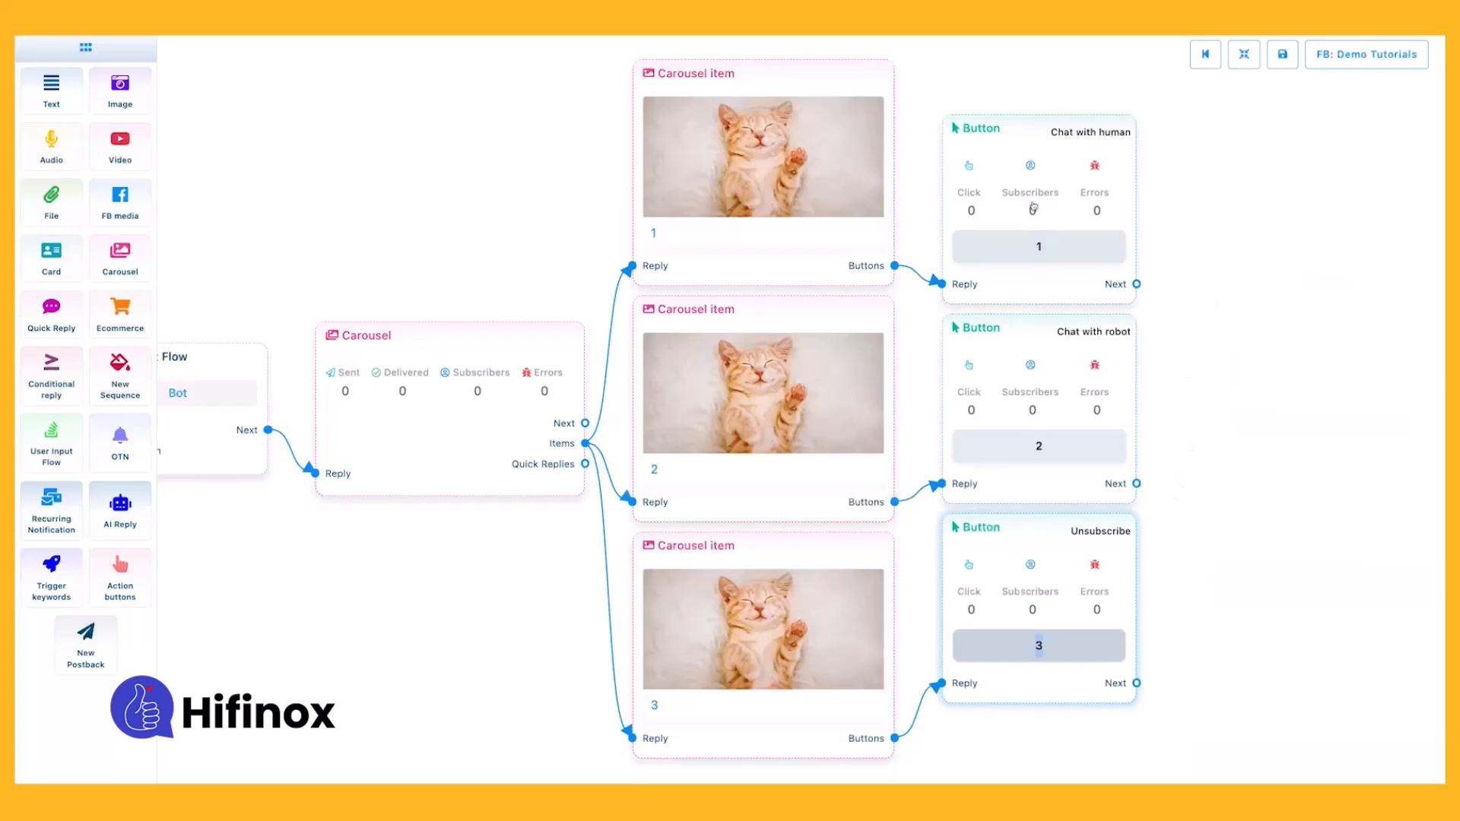
Review the button types available for button 1, keeping its current settings
double_click(1050, 238)
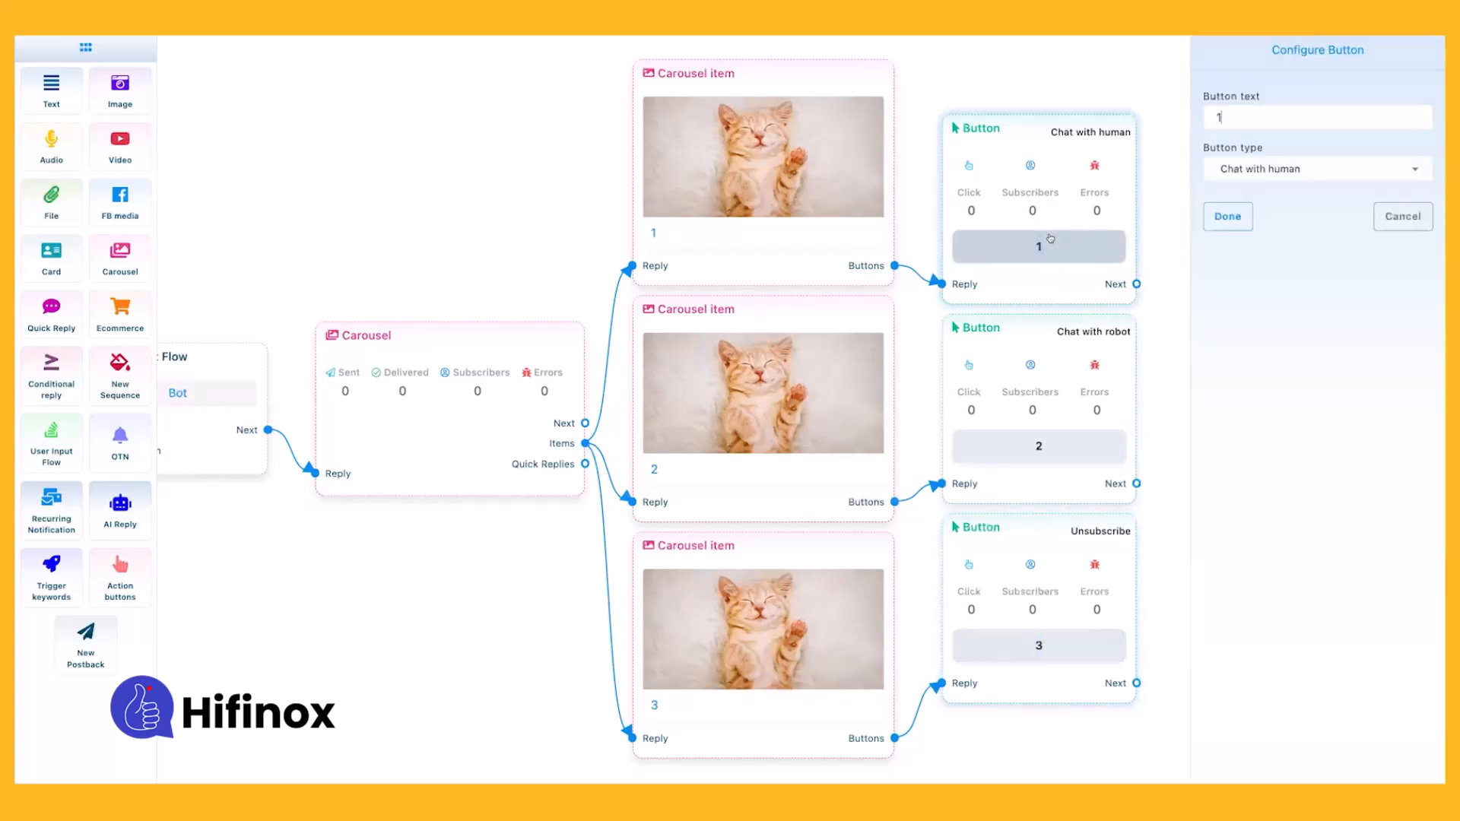
click(1284, 169)
scroll(1262, 288, up, 5)
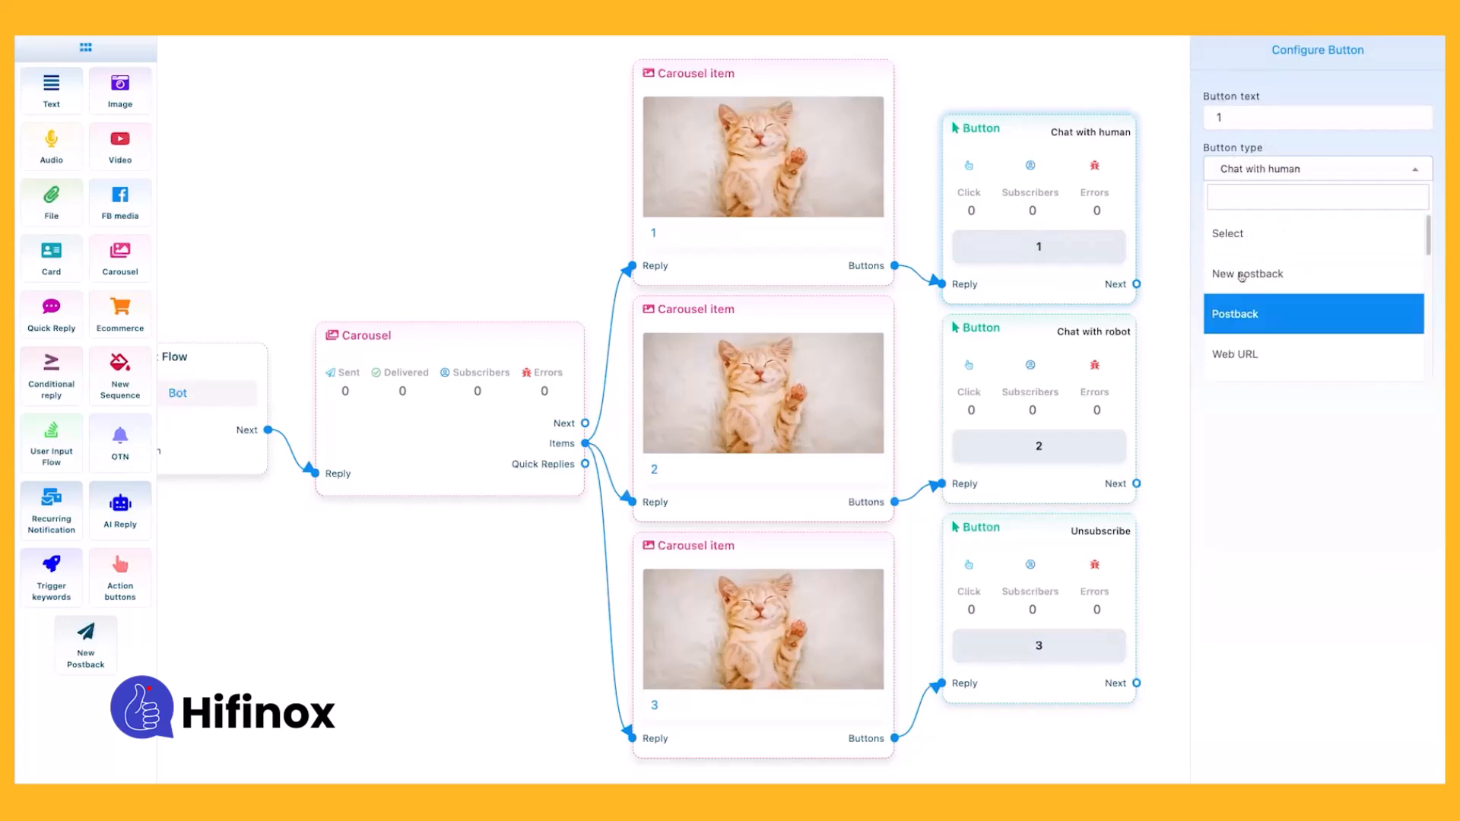
click(1267, 79)
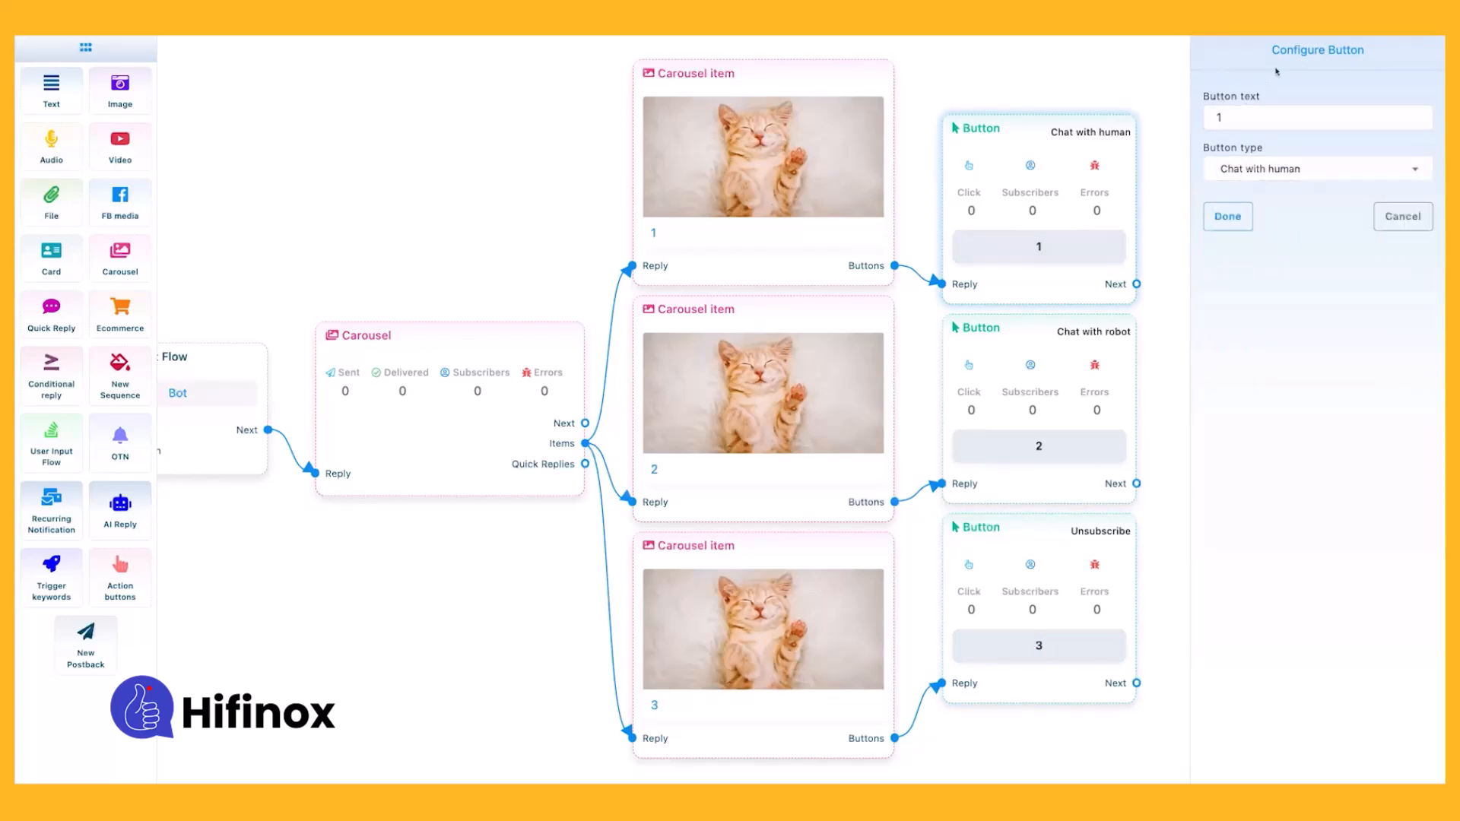
click(1234, 225)
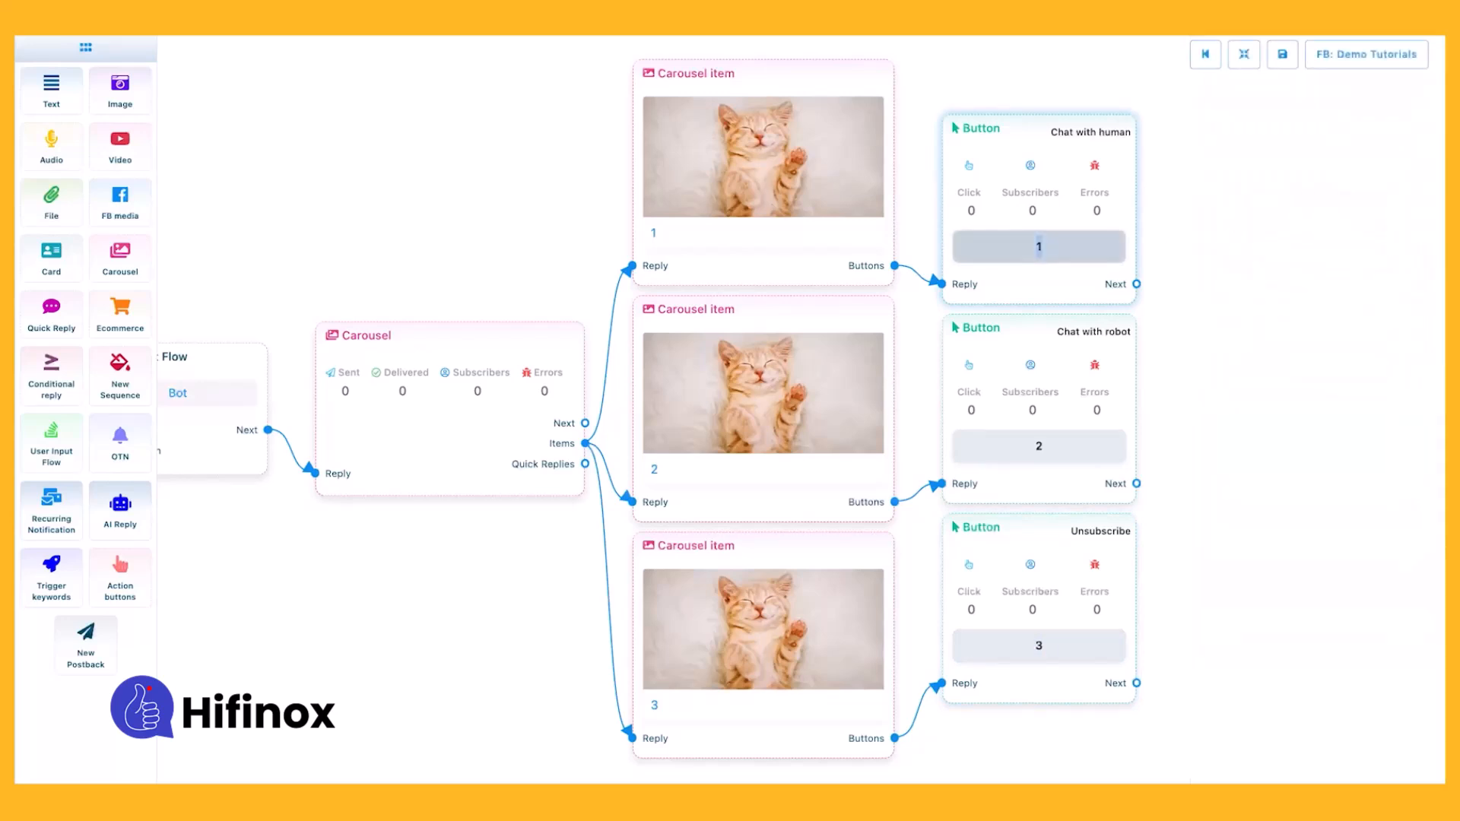
Save the flow, send test in the Demo Tutorials Messenger chat, and browse through the carousel reply
click(1282, 54)
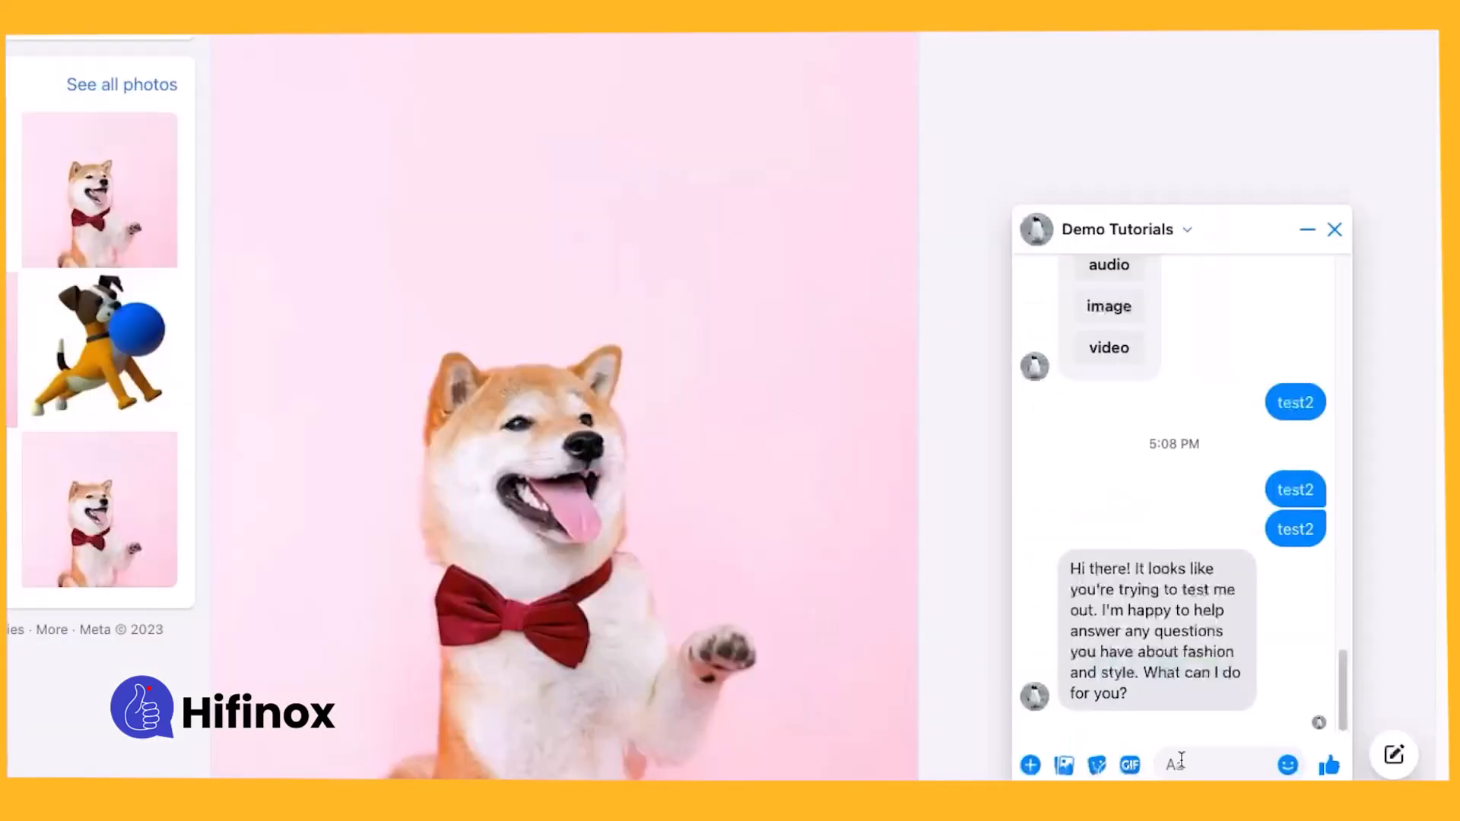
text(test)
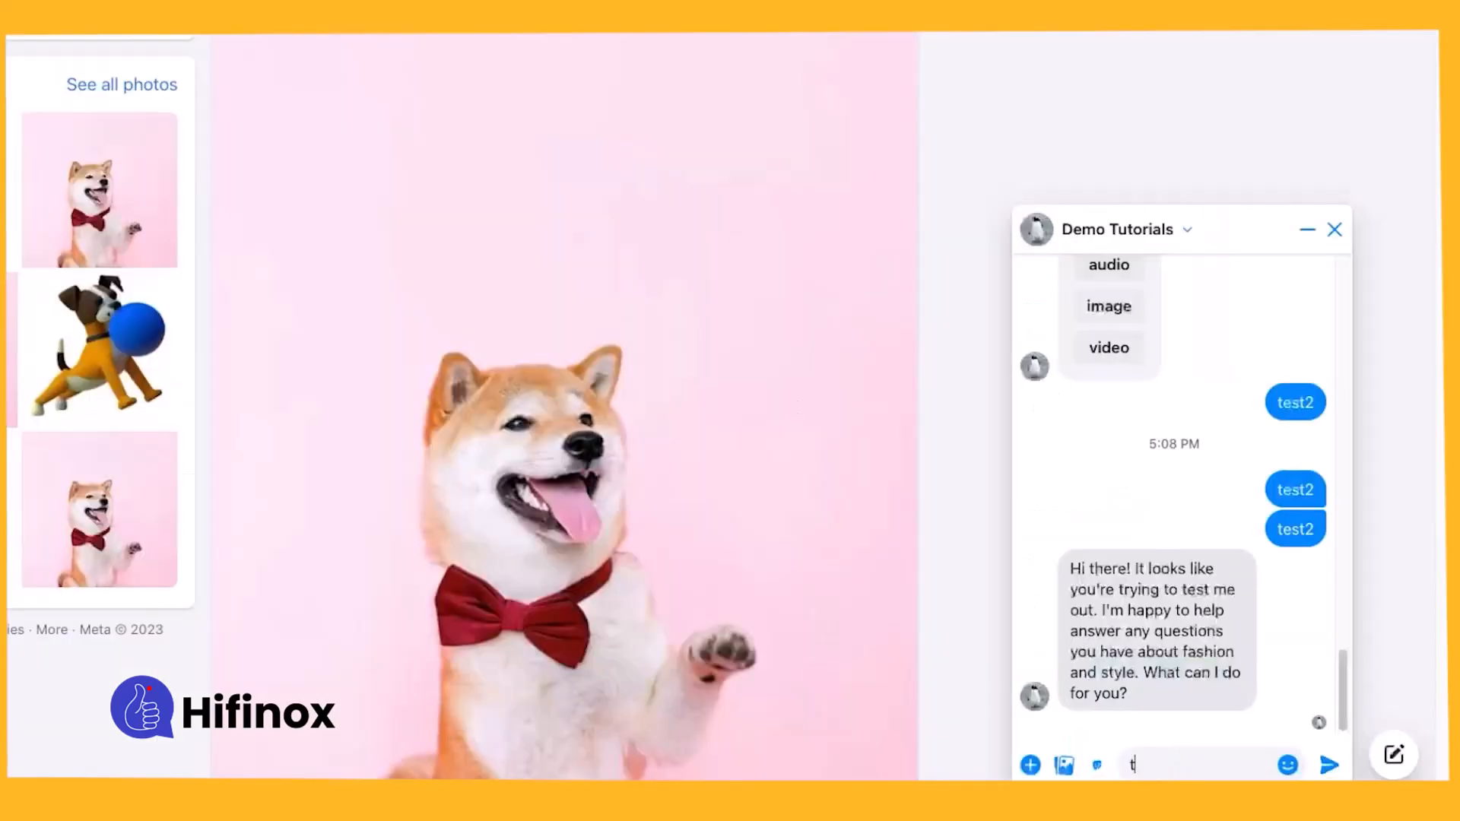
key(Return)
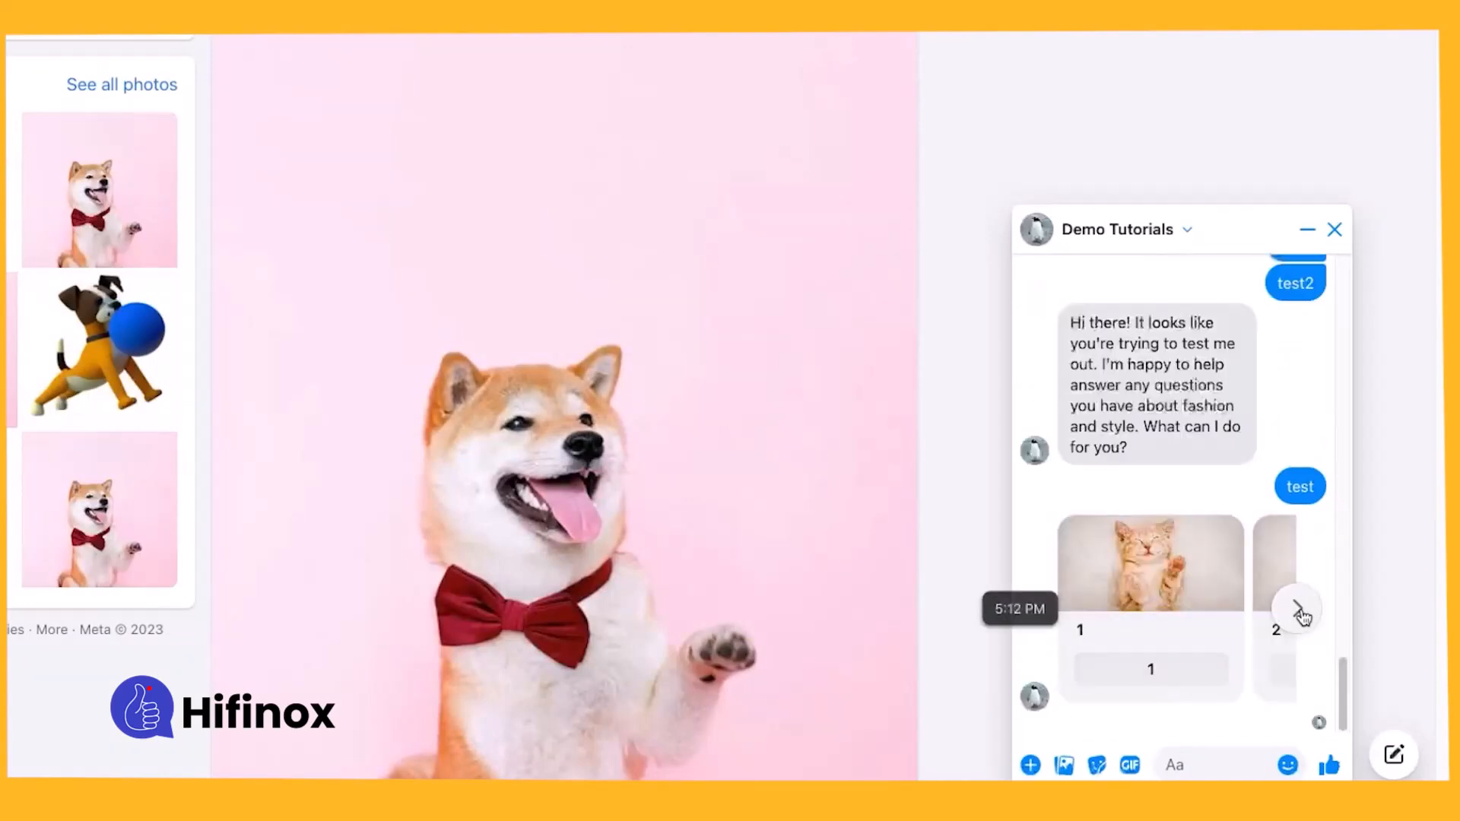
click(1298, 608)
click(1050, 611)
click(1049, 611)
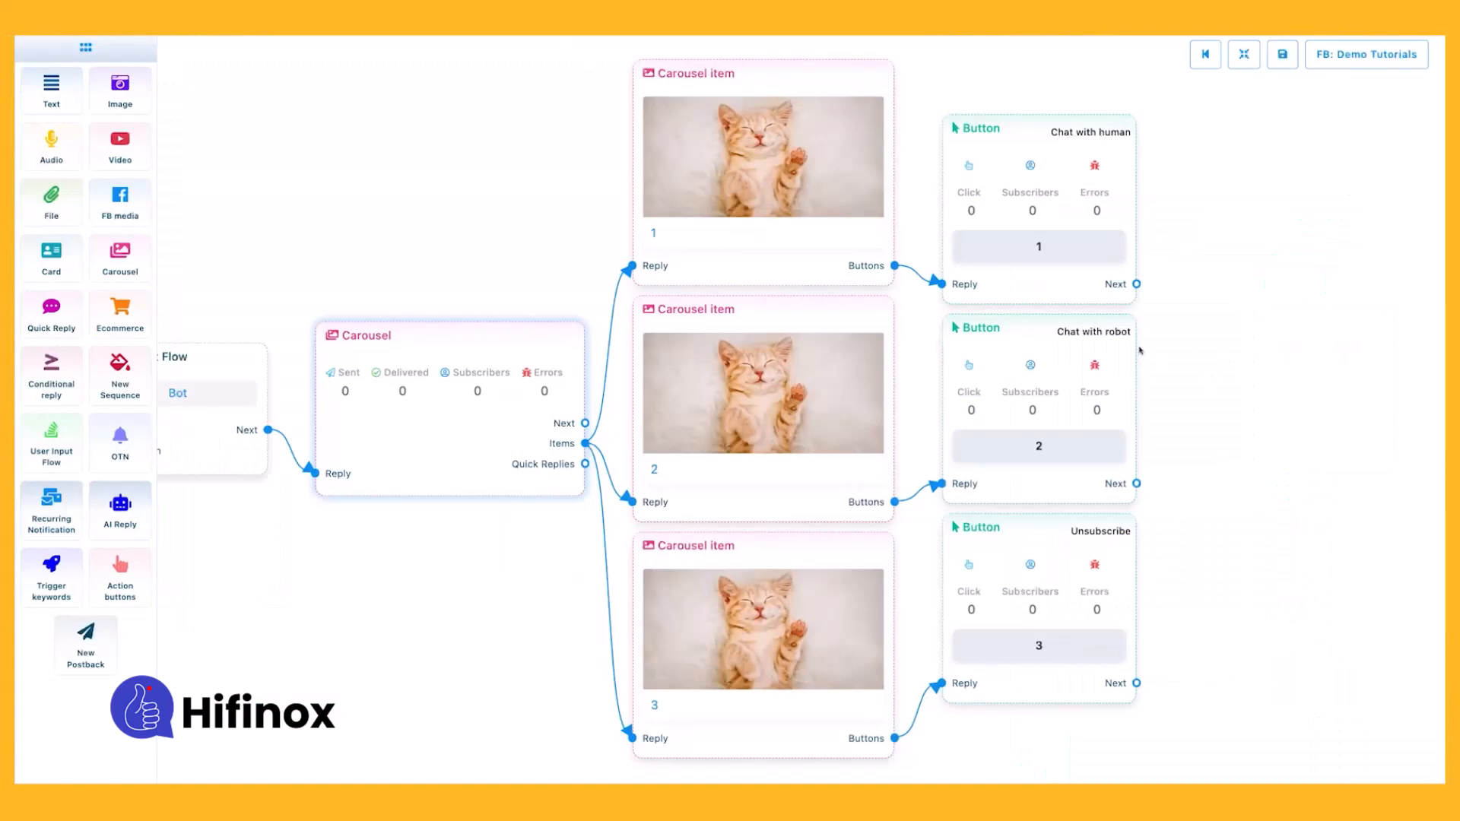
Back in the flow builder, clear the titles of all three Carousel items
click(1077, 240)
click(1228, 216)
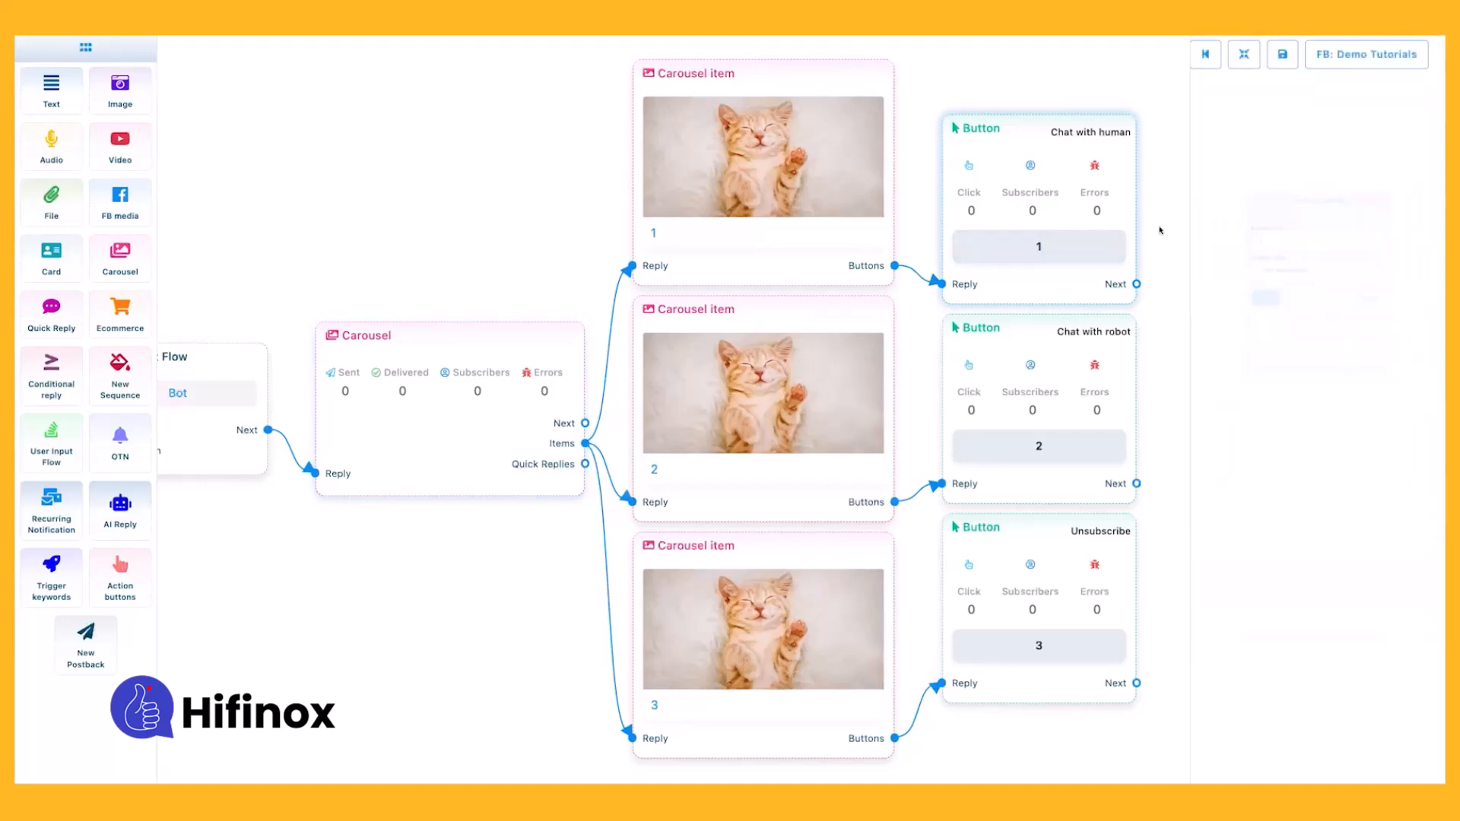
click(704, 241)
drag(1248, 361, 1204, 359)
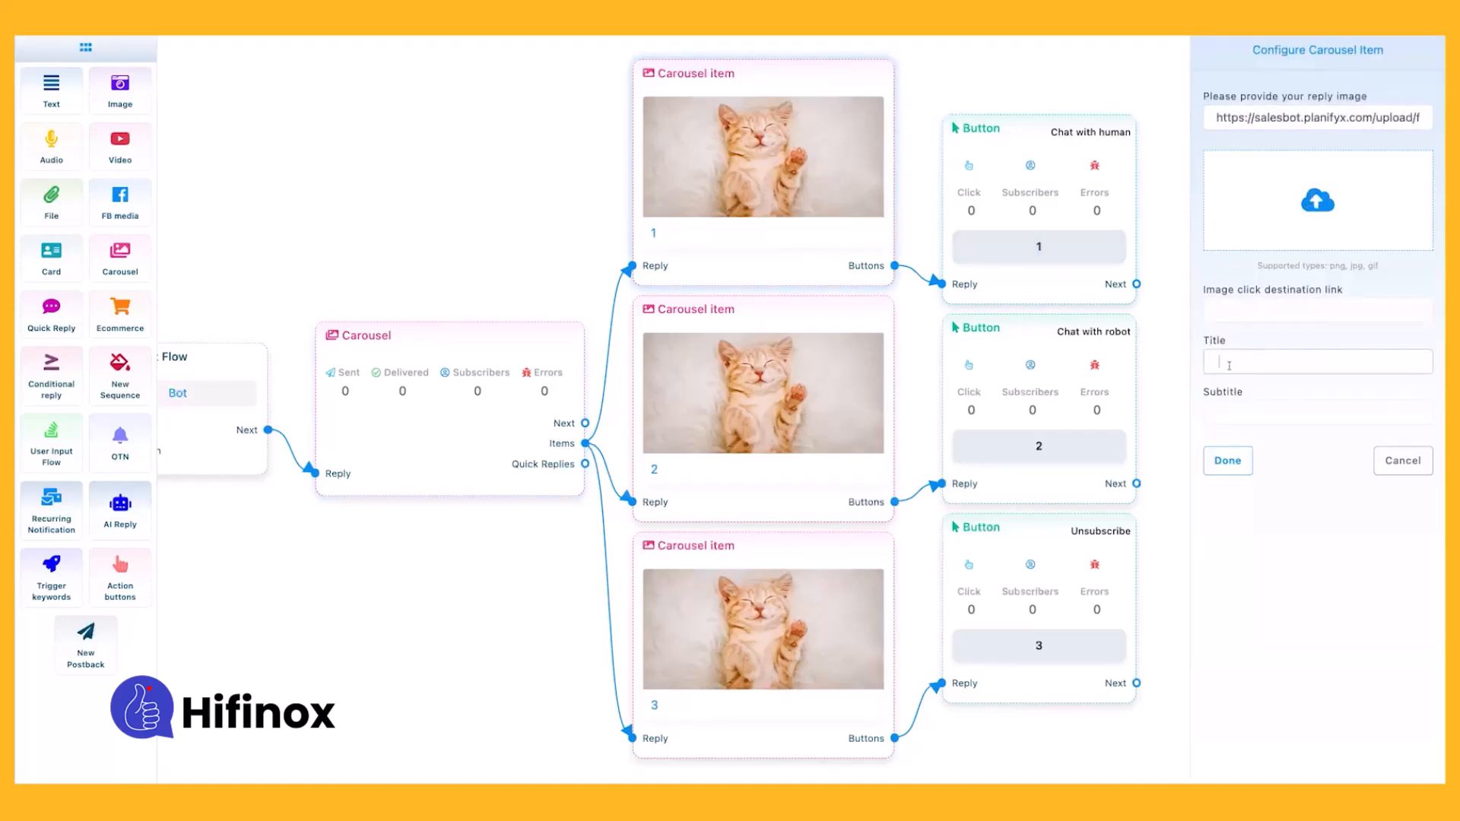
click(1227, 460)
click(732, 420)
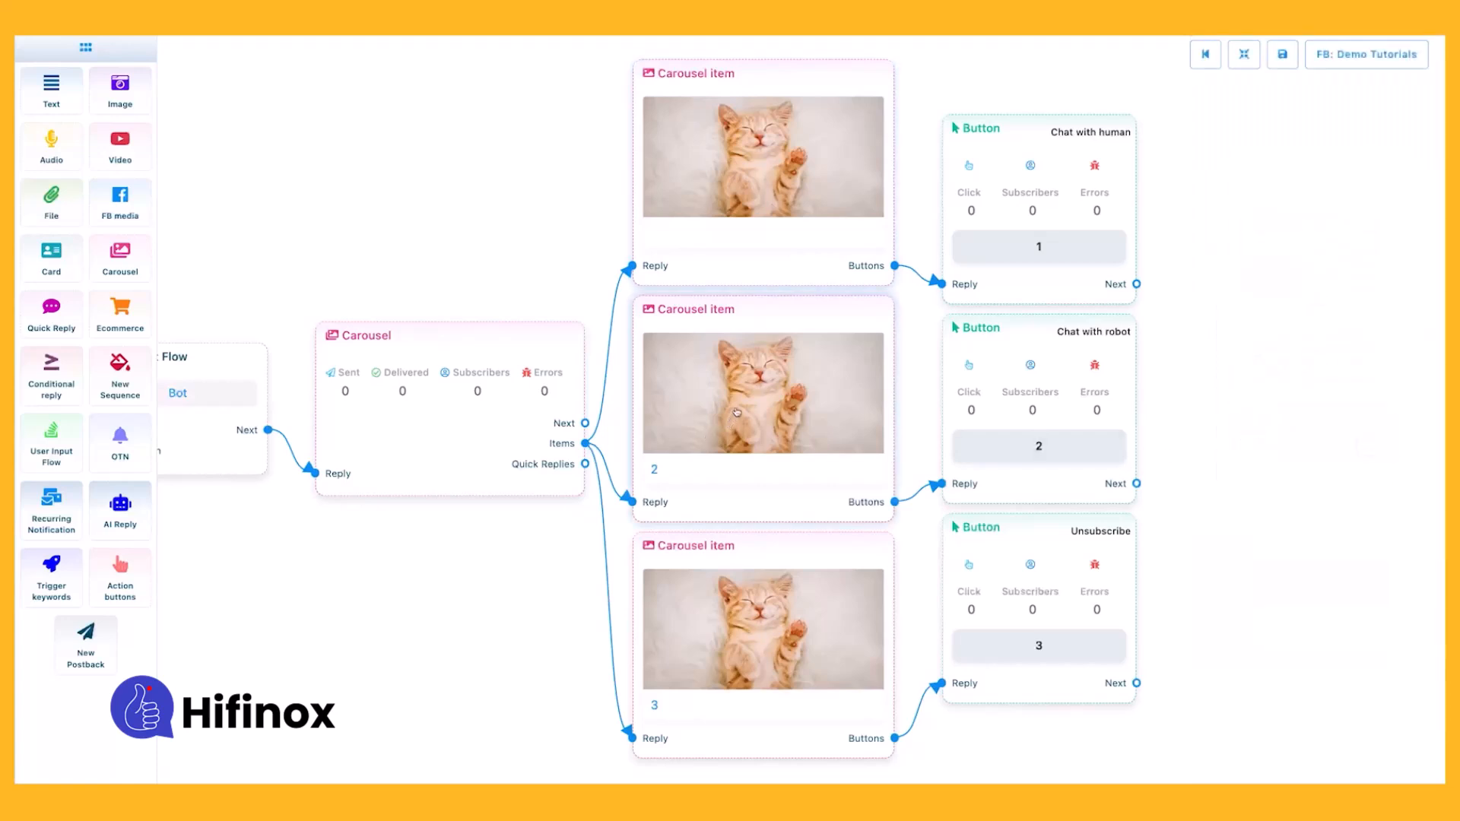
drag(1233, 365, 1154, 360)
click(1227, 460)
click(732, 656)
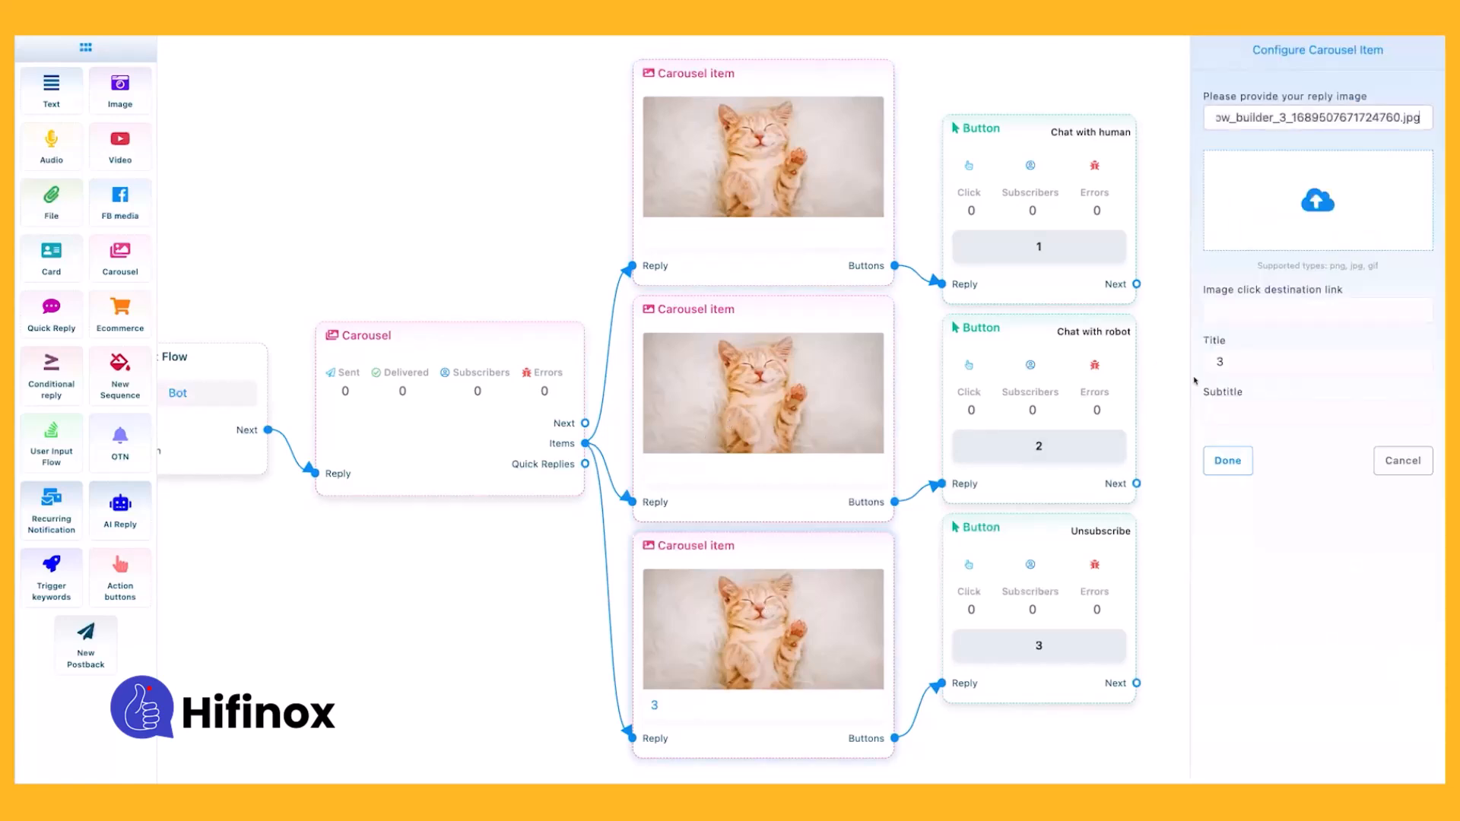
click(1228, 460)
Save the flow and send test again in the Demo Tutorials Messenger chat
click(1282, 54)
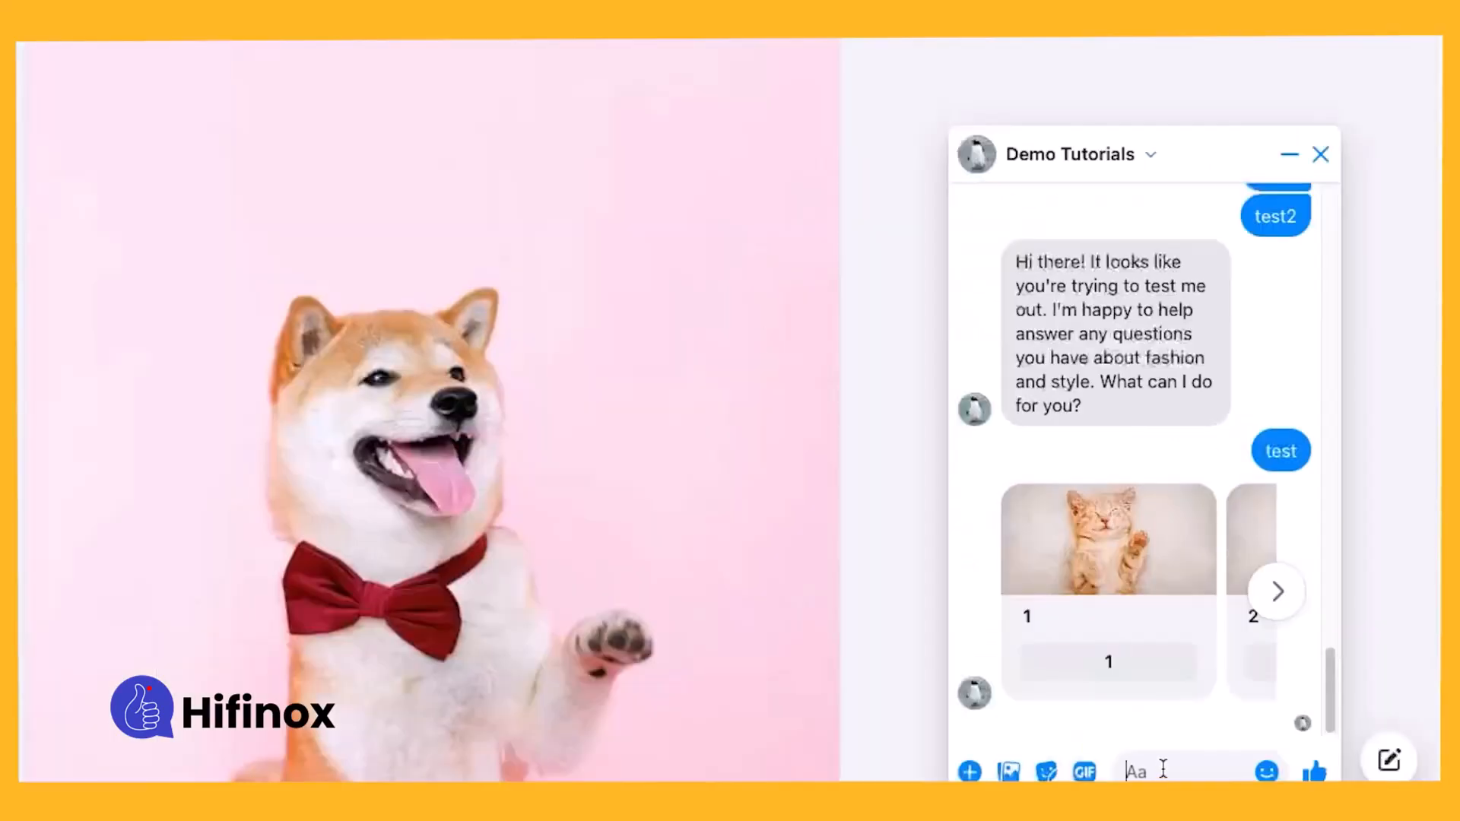
text(test)
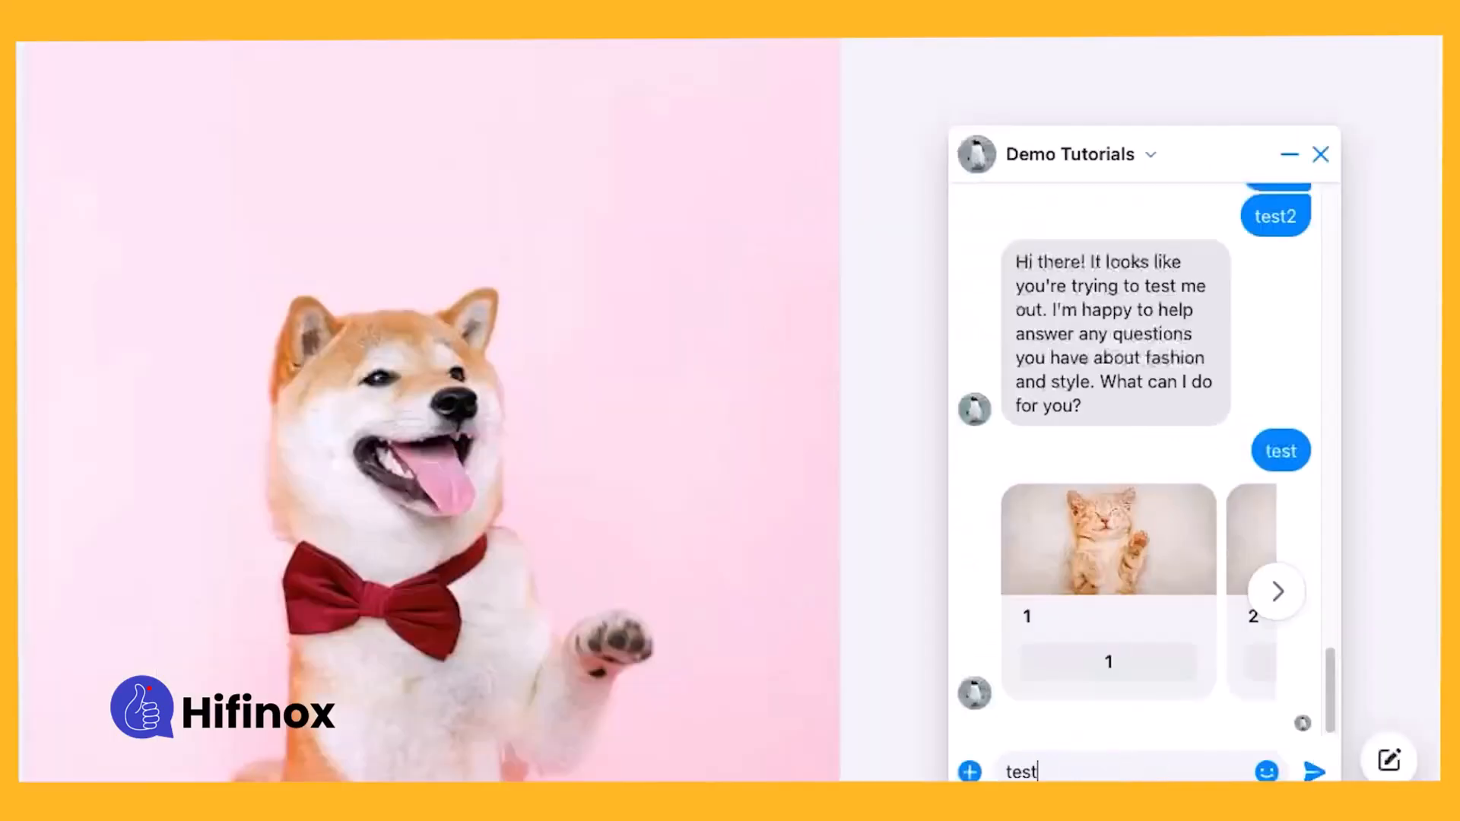
key(Return)
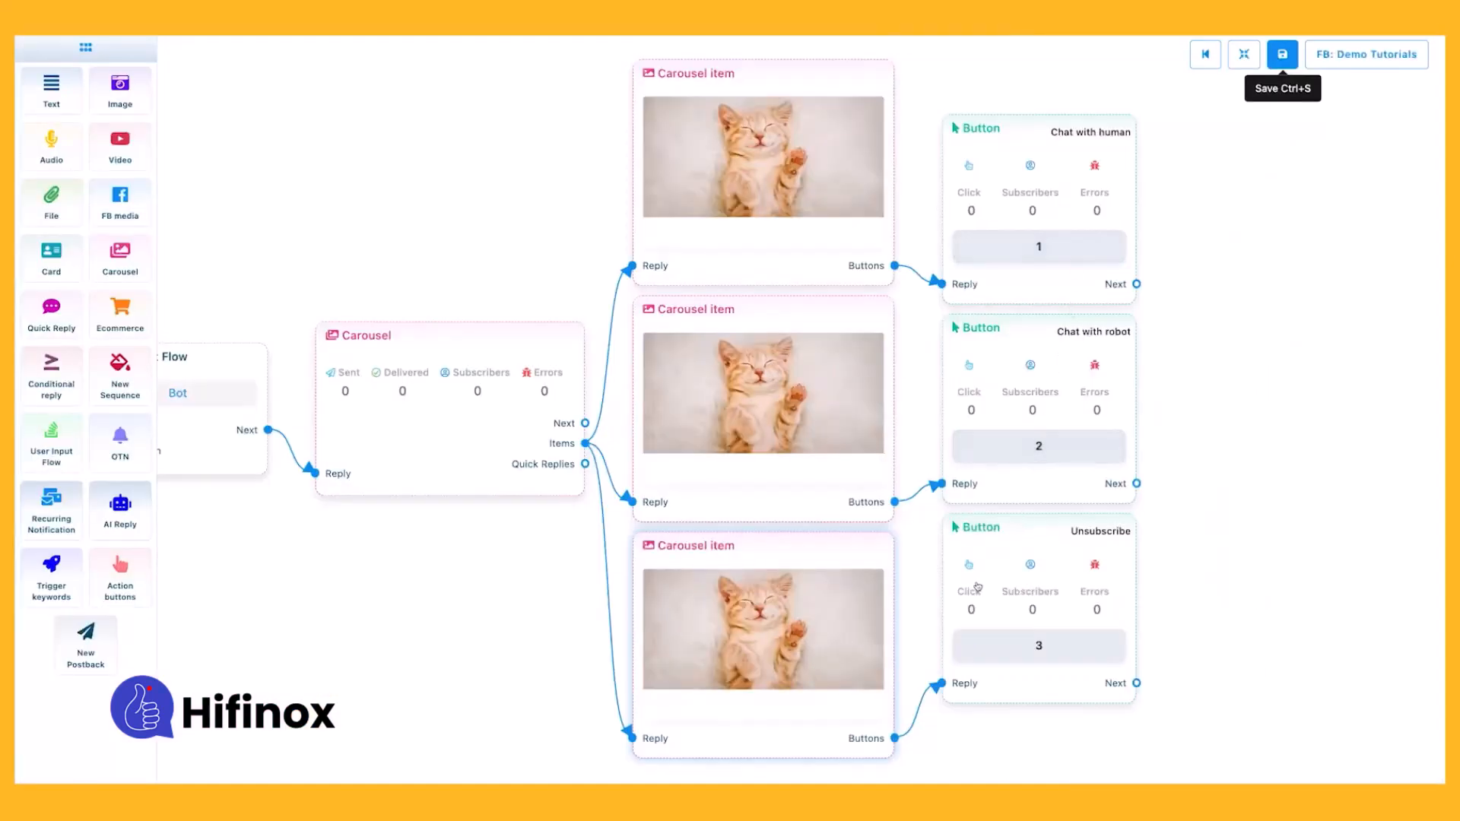
In the flow builder, add a second Button to the third Carousel item and a fourth Carousel item below it
click(895, 739)
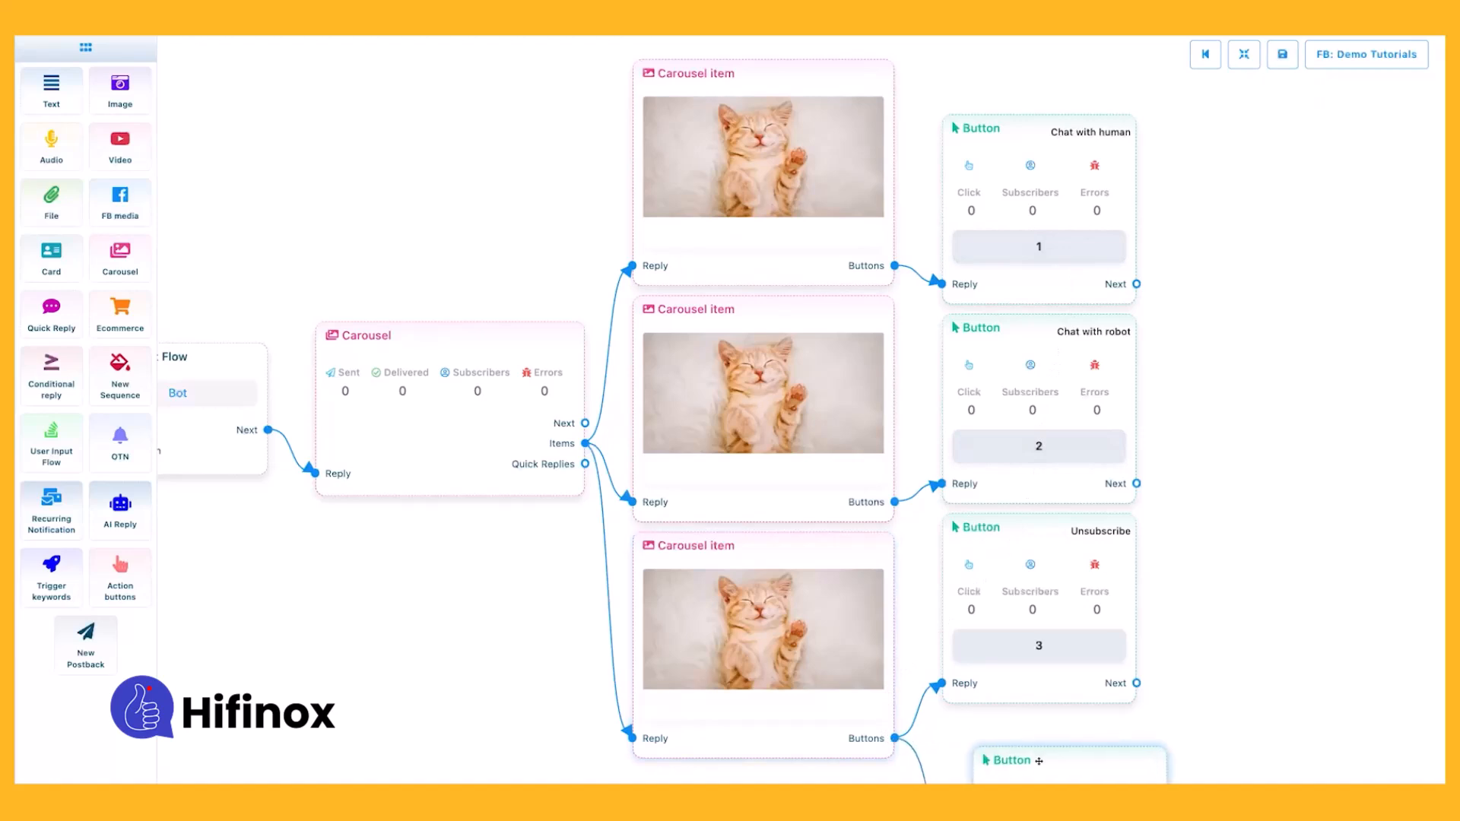
scroll(1044, 527, down, 2)
drag(1168, 707, 1116, 450)
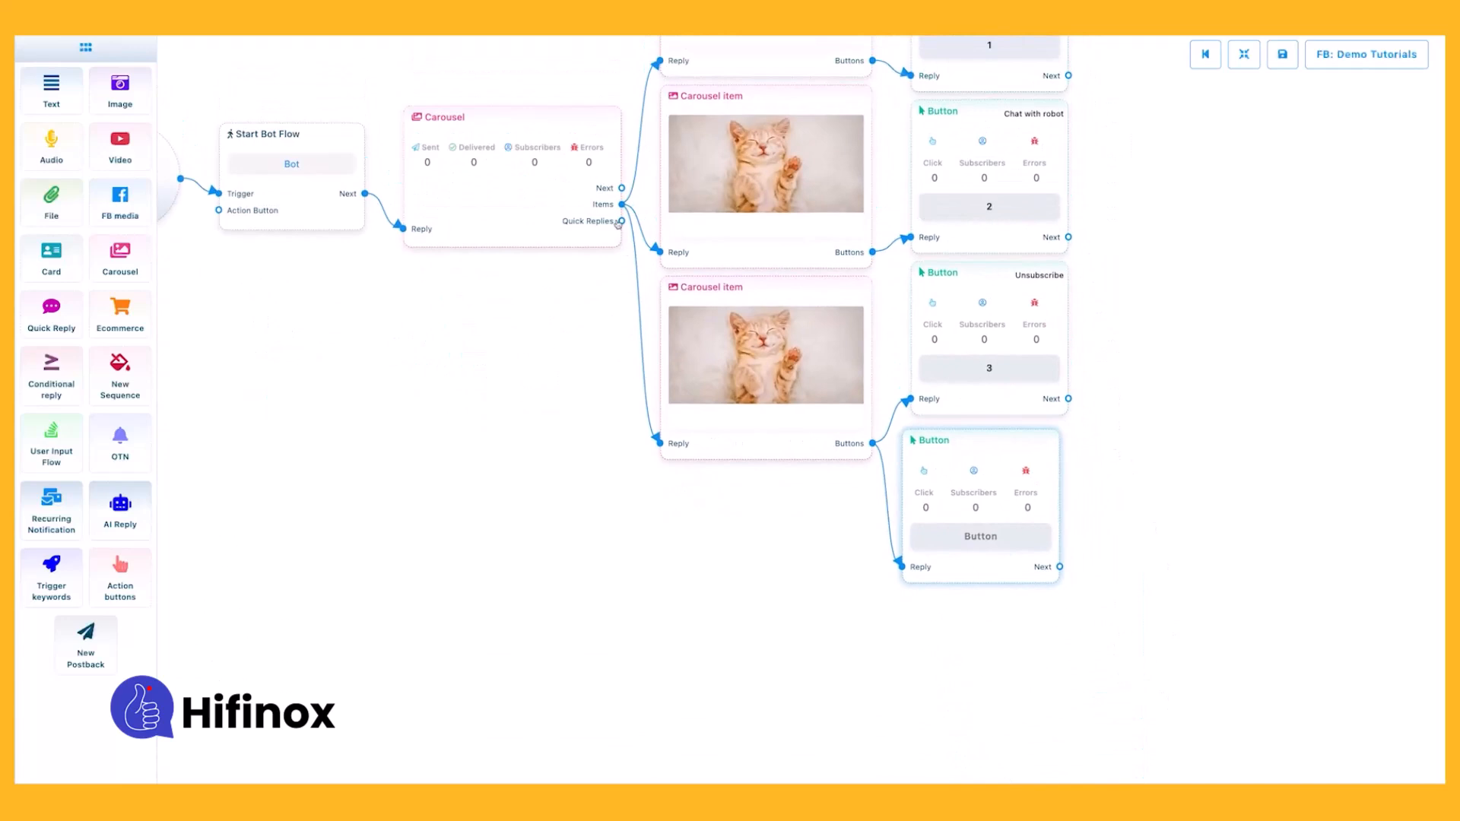
drag(621, 205, 742, 548)
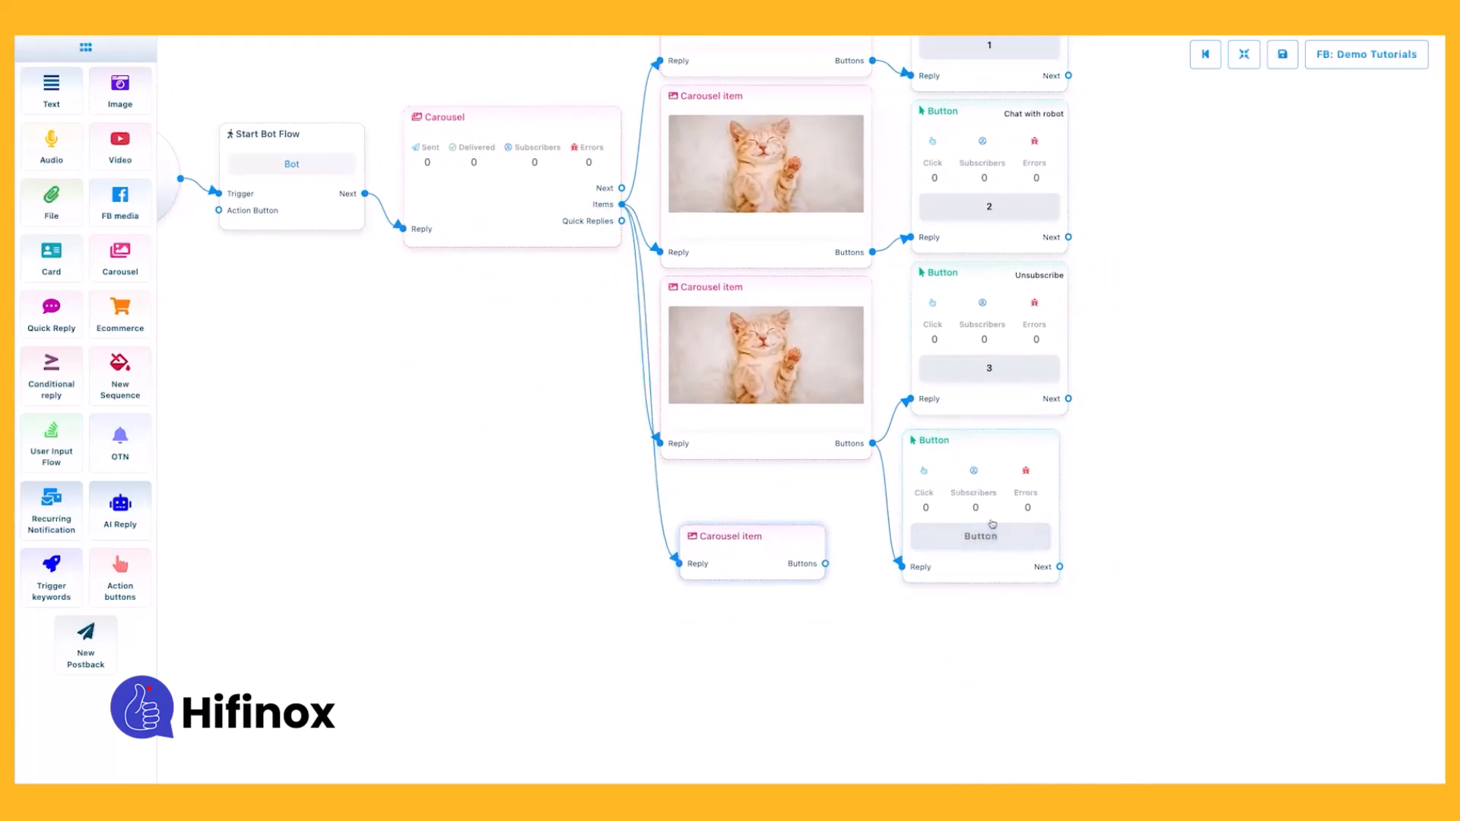
Open the newly added Button's settings and look through its button types
click(954, 540)
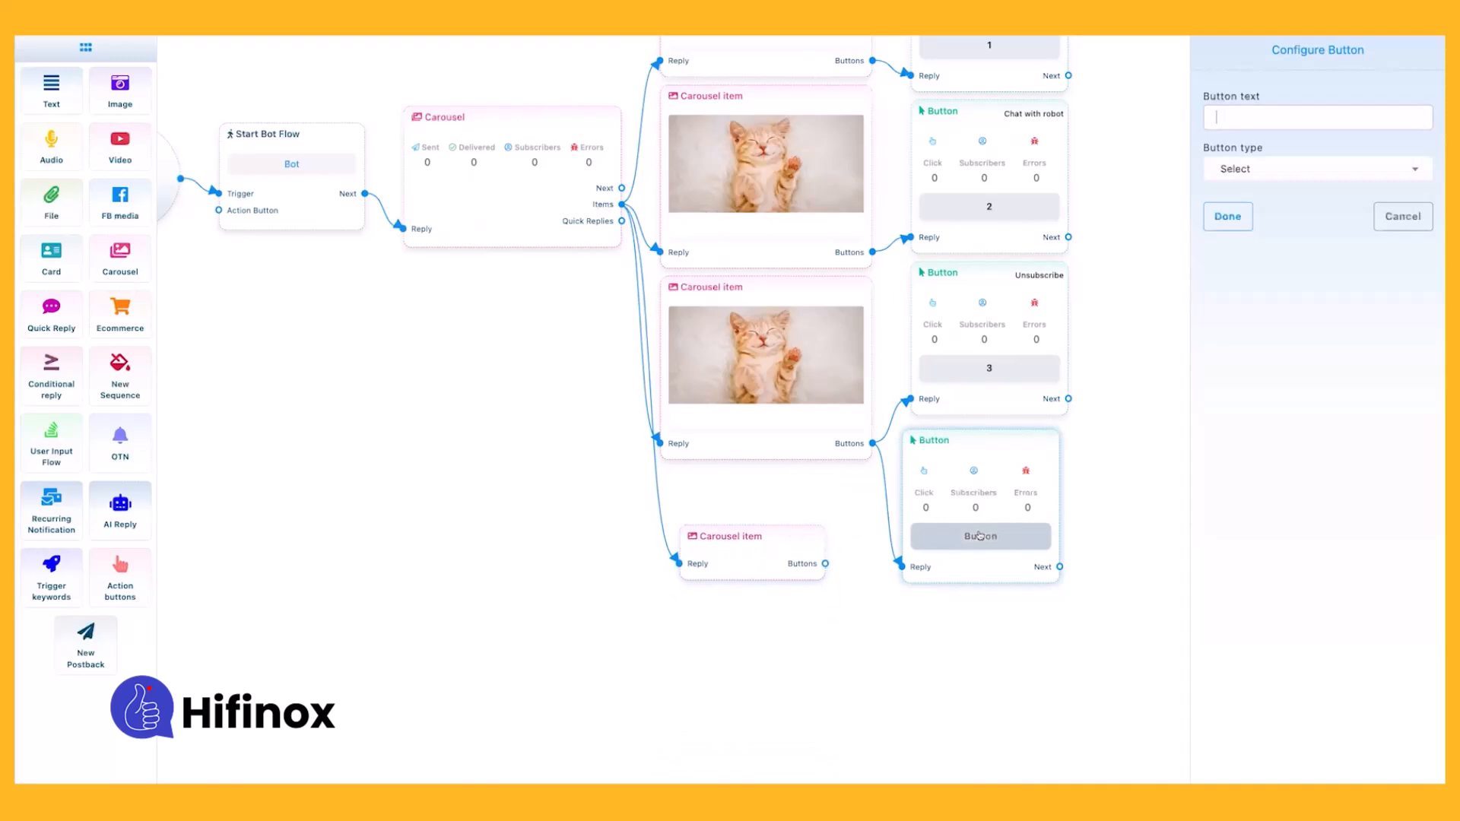
click(1233, 171)
scroll(1256, 292, down, 2)
click(1256, 303)
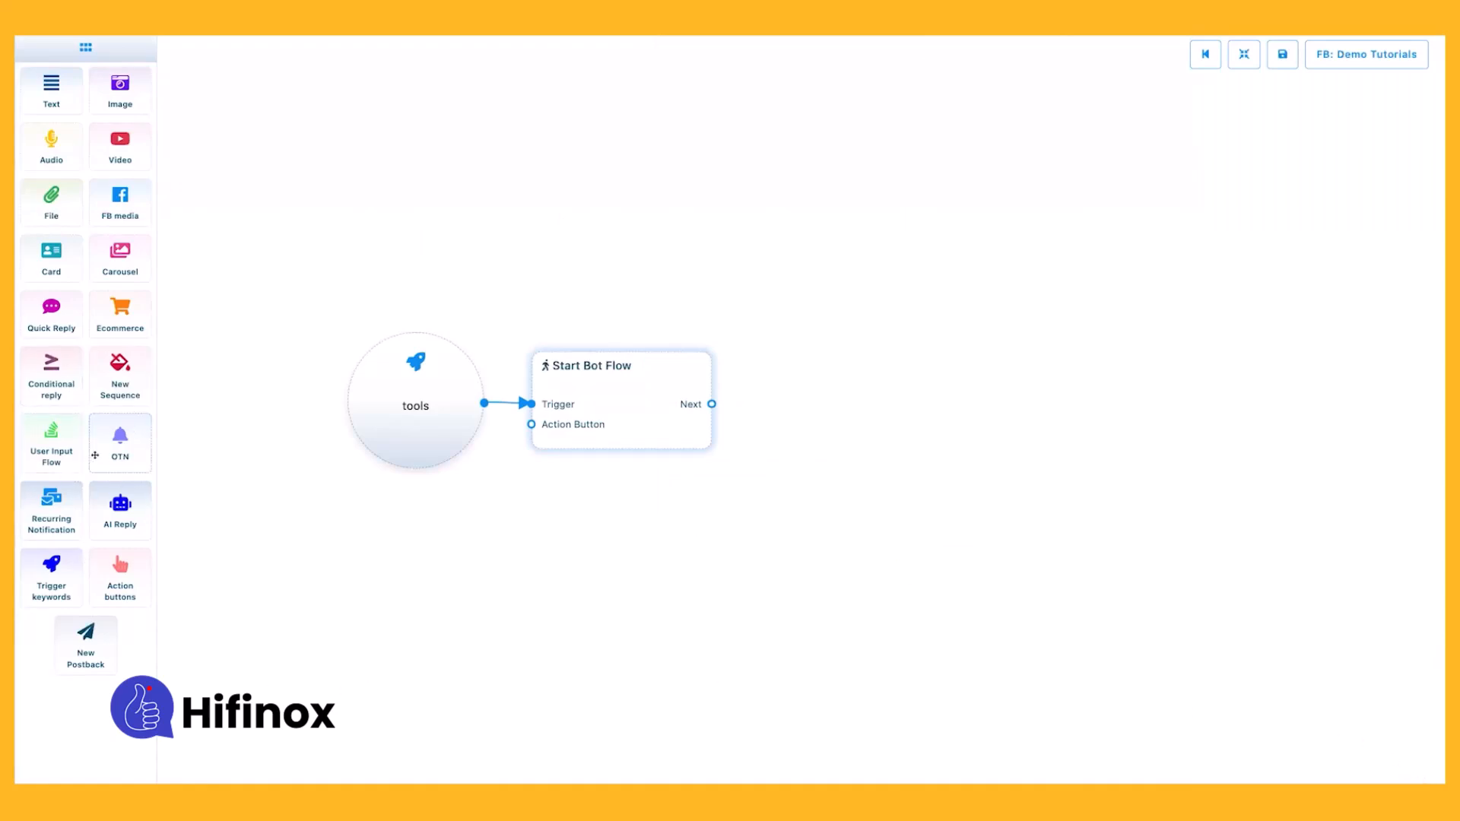
Add OTN, Recurring Notification, Conditional reply and AI Reply nodes to the flow with the tools trigger
drag(101, 449, 896, 468)
drag(32, 503, 820, 298)
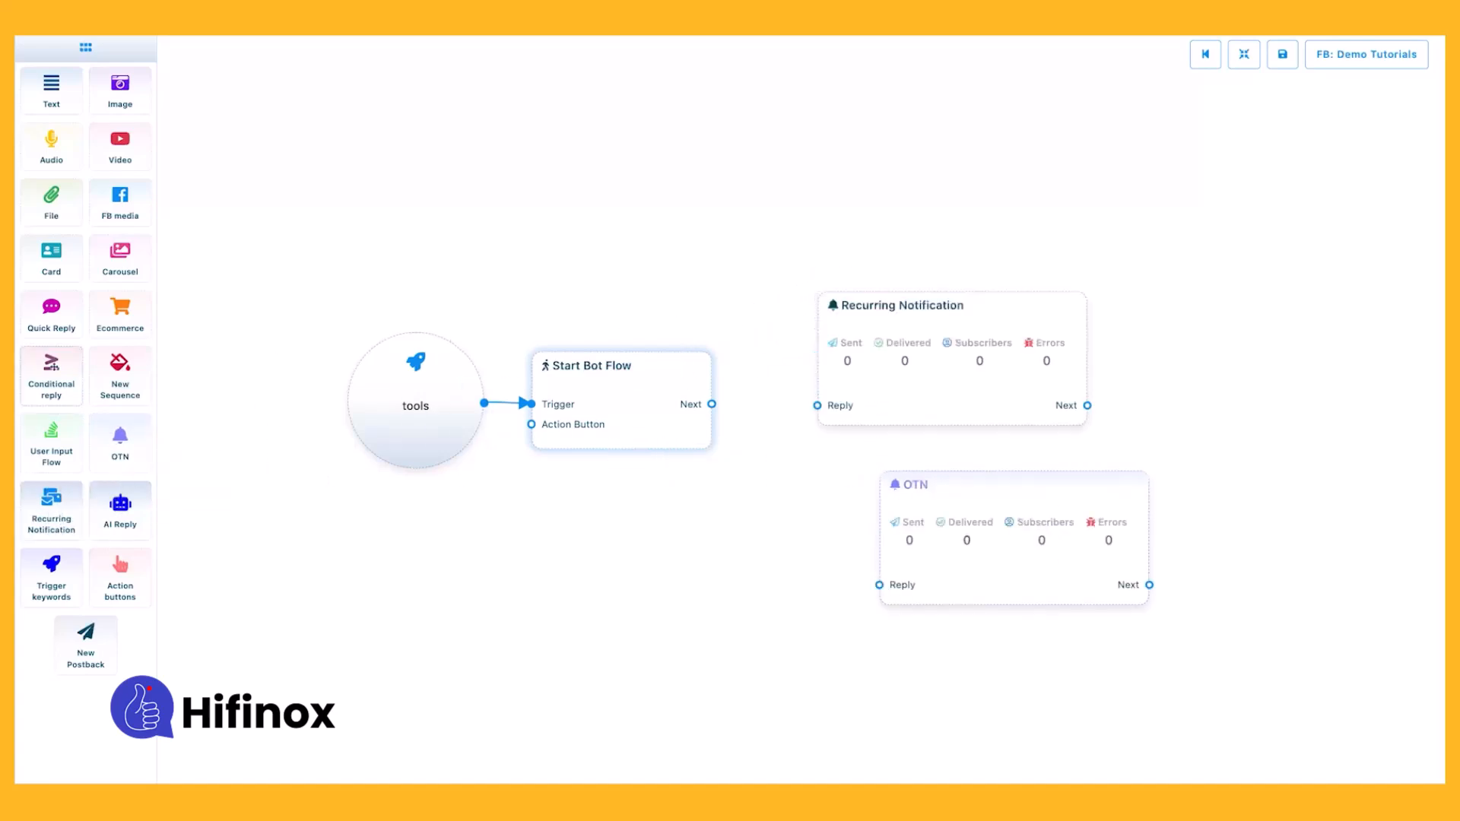
drag(50, 364, 744, 209)
drag(120, 508, 818, 608)
Arrange the Conditional reply, Recurring Notification, OTN and AI Reply nodes in one vertical column beside Start Bot Flow
drag(863, 201, 941, 151)
drag(941, 294, 905, 263)
drag(964, 506, 857, 443)
drag(873, 697, 852, 640)
drag(816, 442, 828, 441)
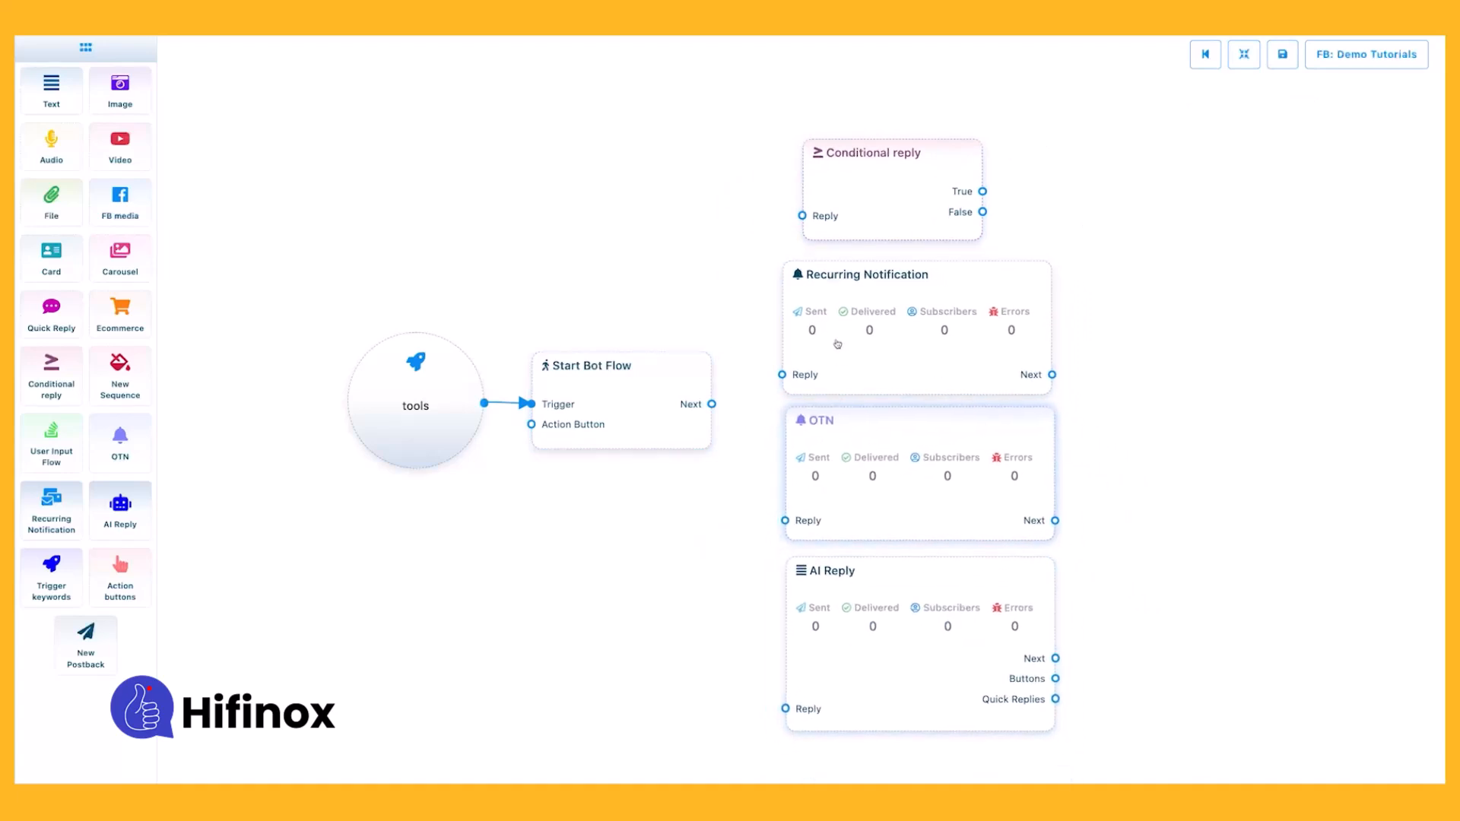
drag(839, 344, 845, 343)
drag(851, 233, 834, 231)
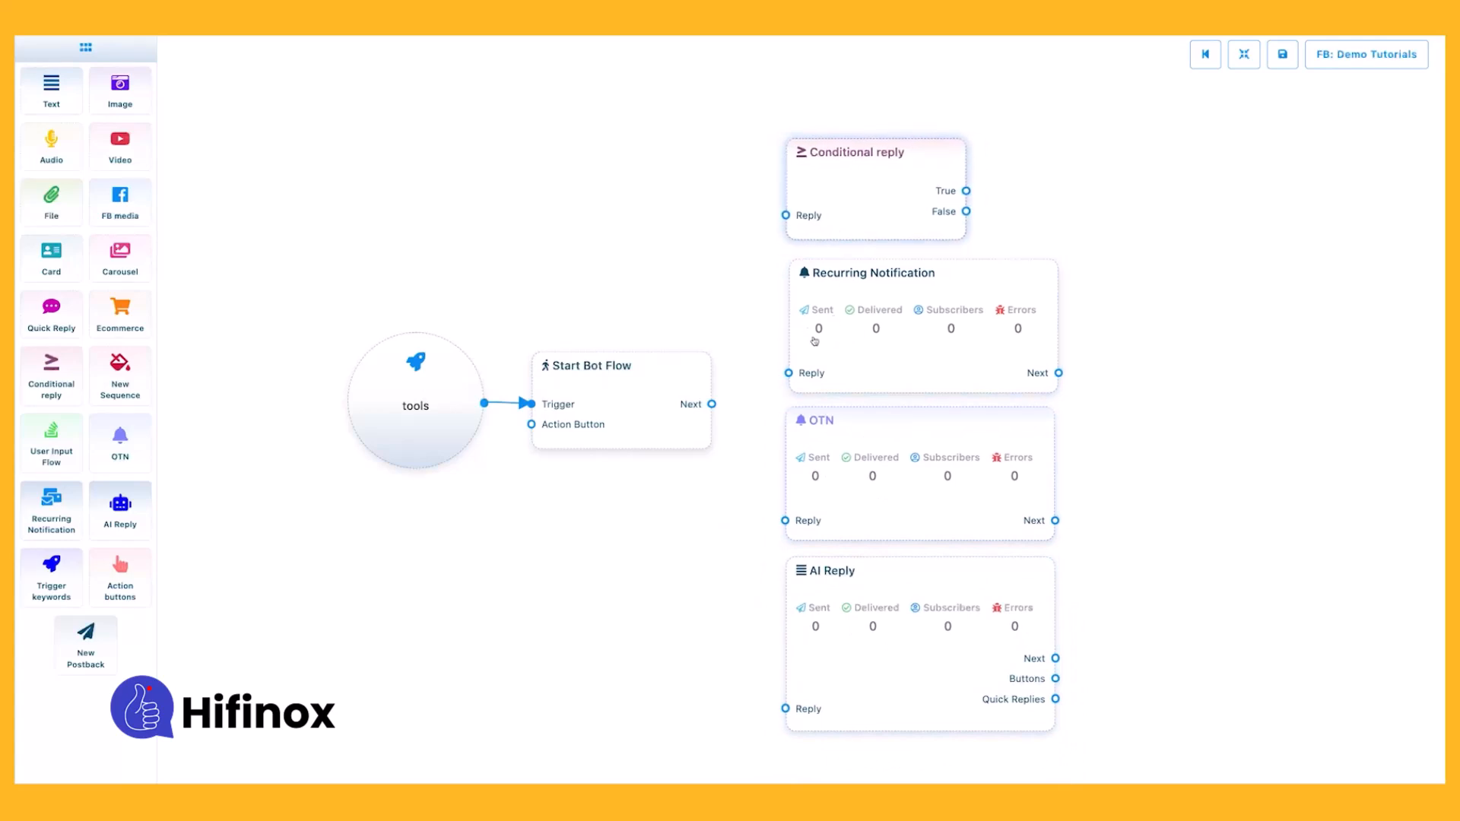
View the Conditional reply node's condition settings and close them without changes
double_click(837, 222)
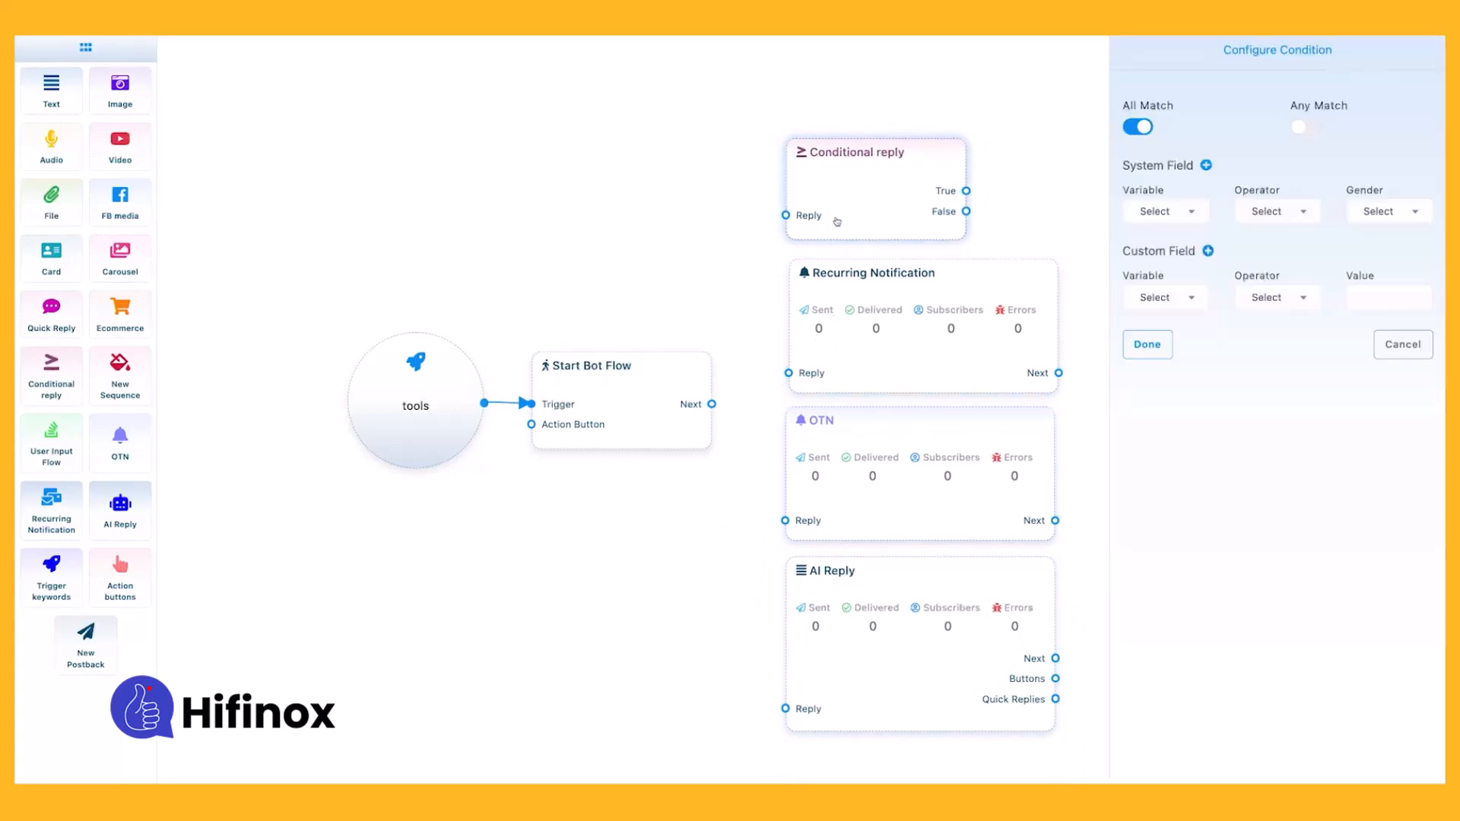
click(1425, 350)
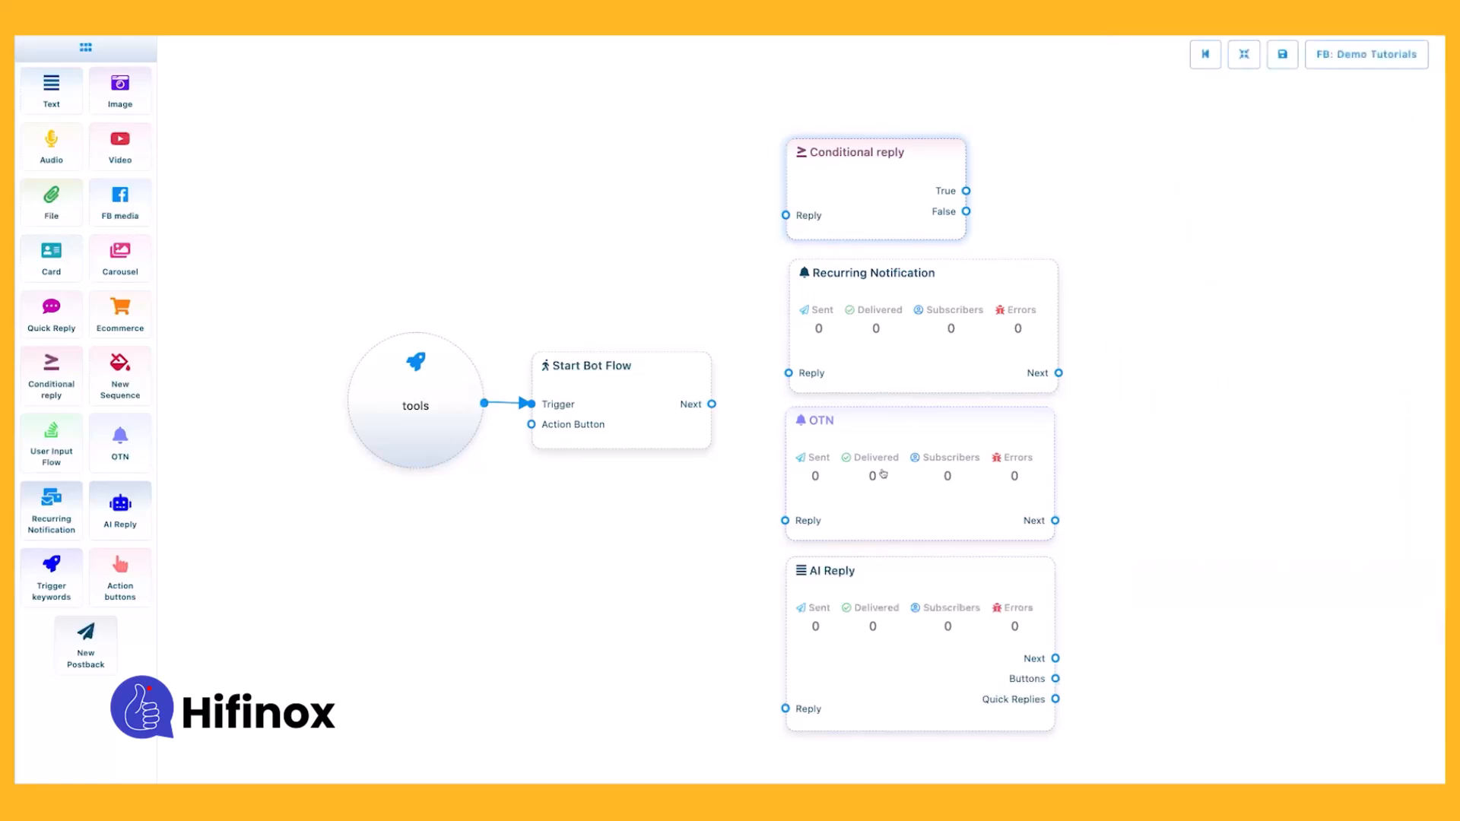